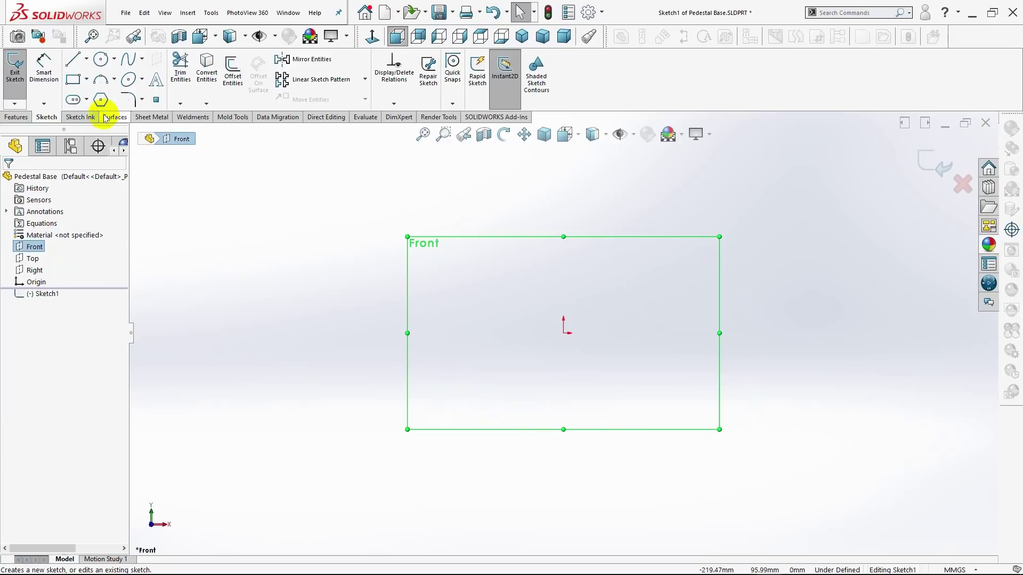
Draw a horizontal centerline about 80 mm long from the origin towards positive X.
{"action": "left_click", "coordinate": [86, 60]}
{"action": "left_click", "coordinate": [94, 91]}
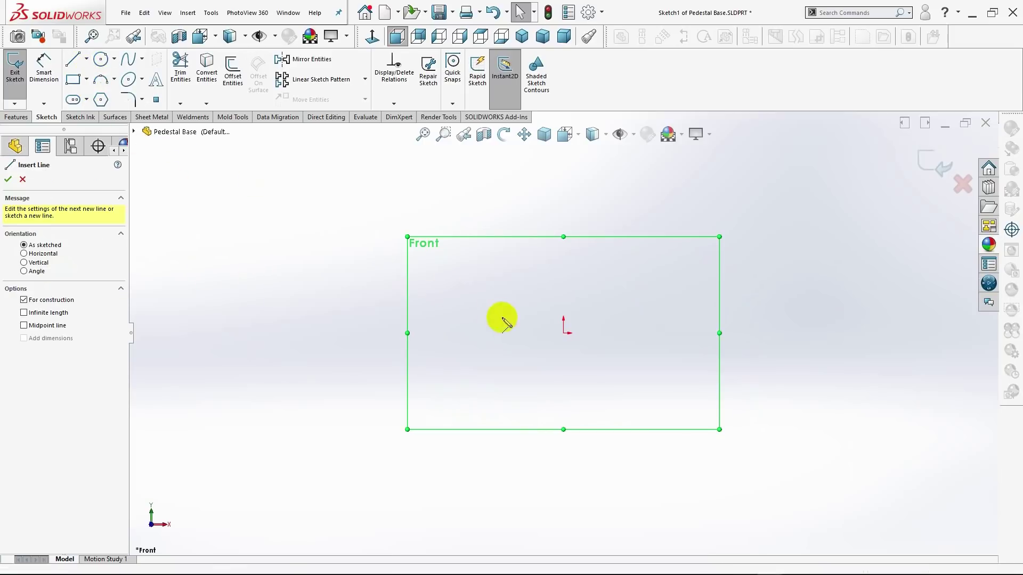
{"action": "left_click", "coordinate": [564, 333]}
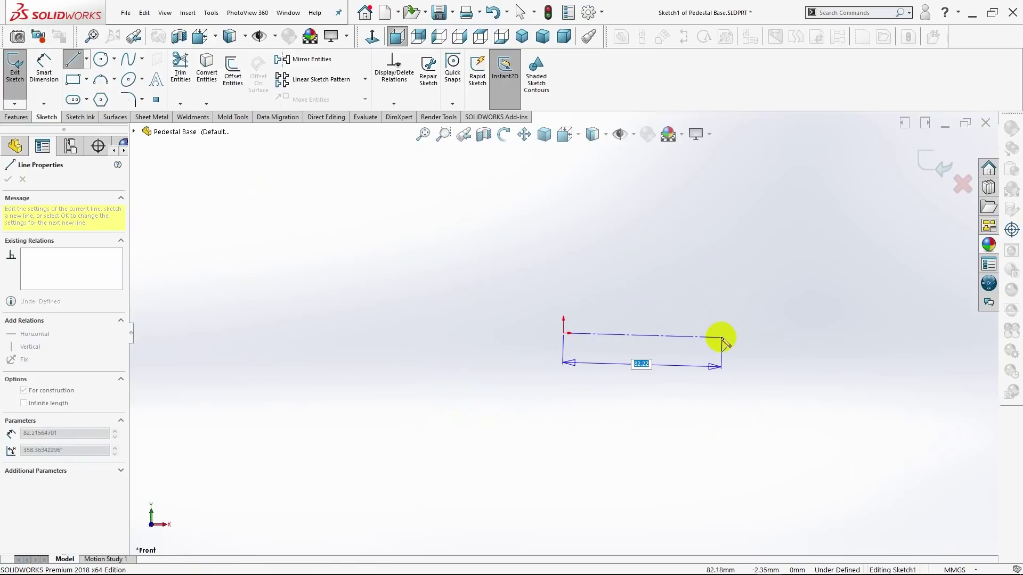
{"action": "left_click", "coordinate": [719, 336]}
{"action": "key", "text": "Escape"}
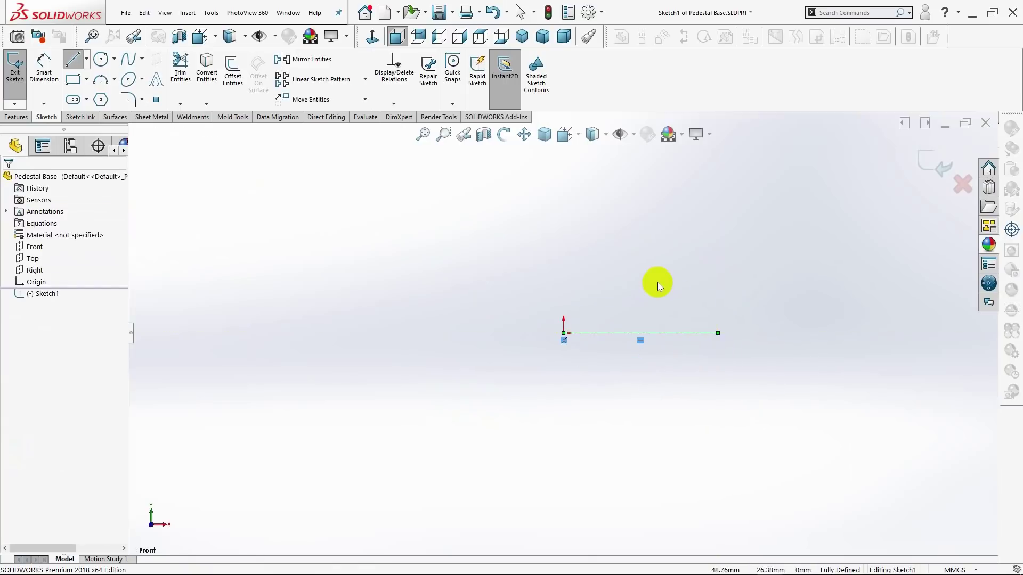
{"action": "scroll", "coordinate": [657, 282], "scroll_direction": "down", "scroll_amount": 3}
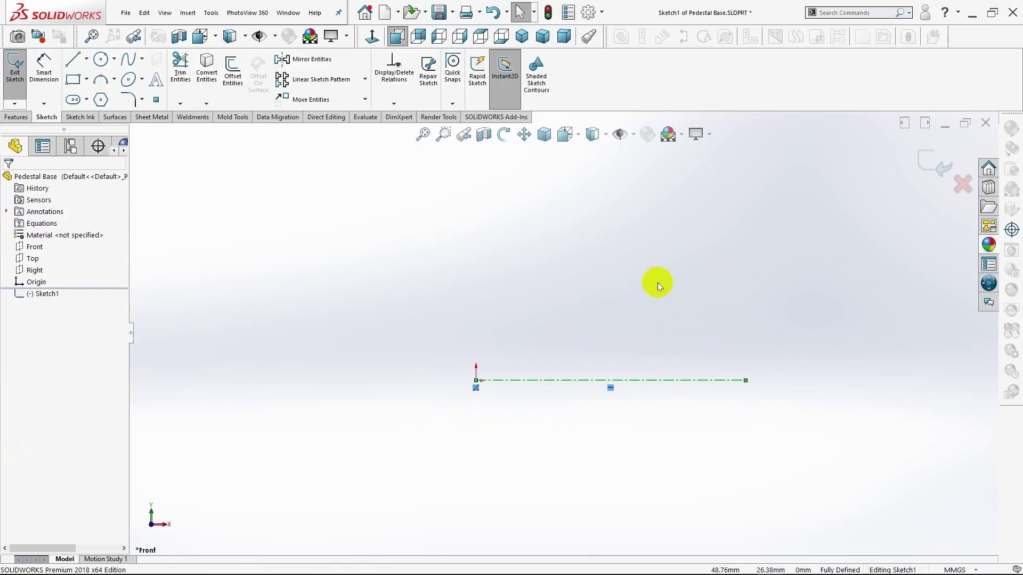
Draw a vertical centerline about 48 mm long upward from the origin.
{"action": "left_click", "coordinate": [86, 59]}
{"action": "left_click", "coordinate": [91, 90]}
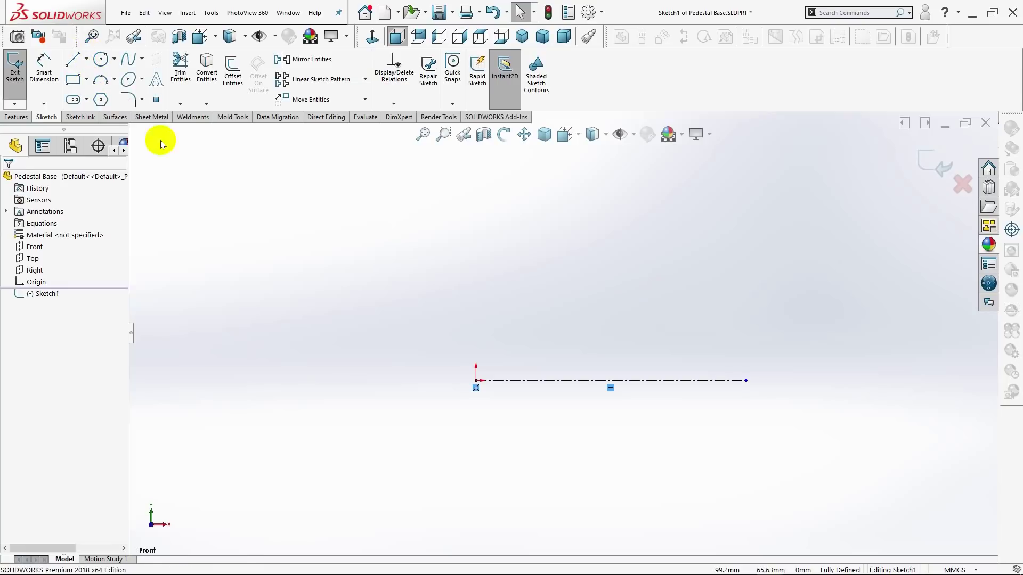
{"action": "left_click", "coordinate": [476, 380]}
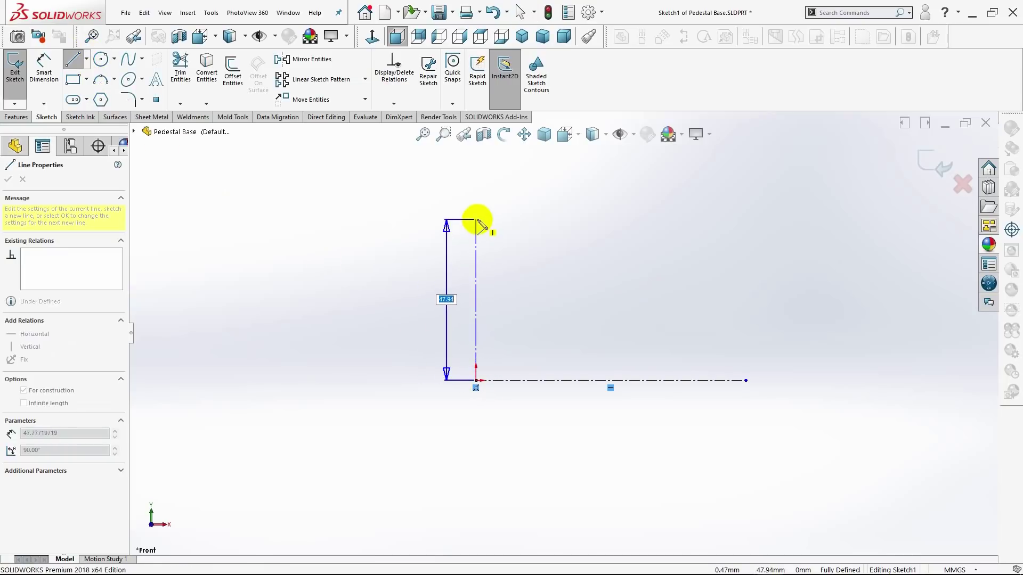
{"action": "left_click", "coordinate": [477, 220]}
{"action": "key", "text": "Escape"}
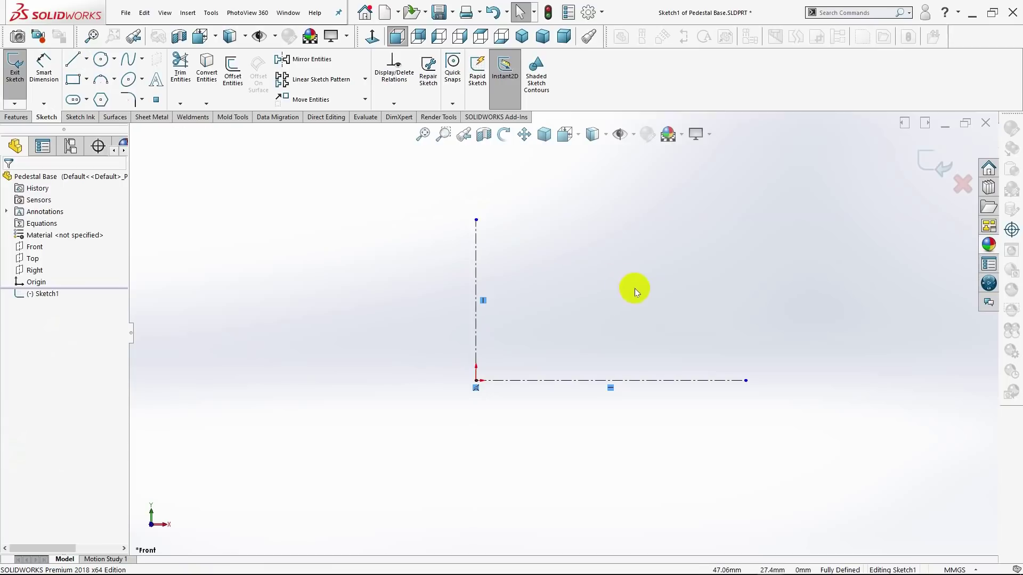
Draw a closed, stepped eight-line profile about 35 mm tall, its bottom edge on the horizontal centerline, starting about 23 mm from the origin.
{"action": "scroll", "coordinate": [645, 294], "scroll_direction": "down", "scroll_amount": 1}
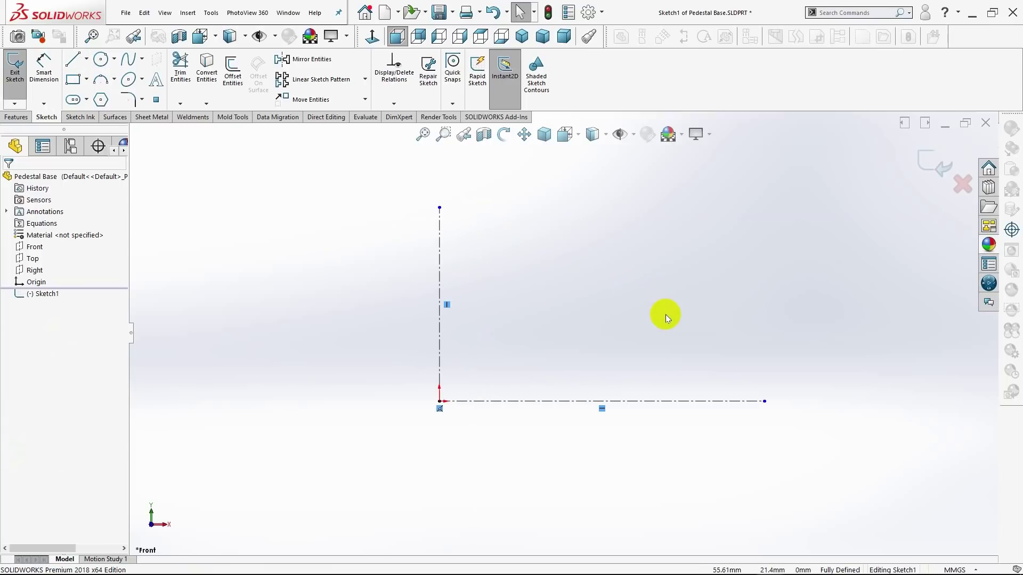
{"action": "left_click", "coordinate": [72, 59]}
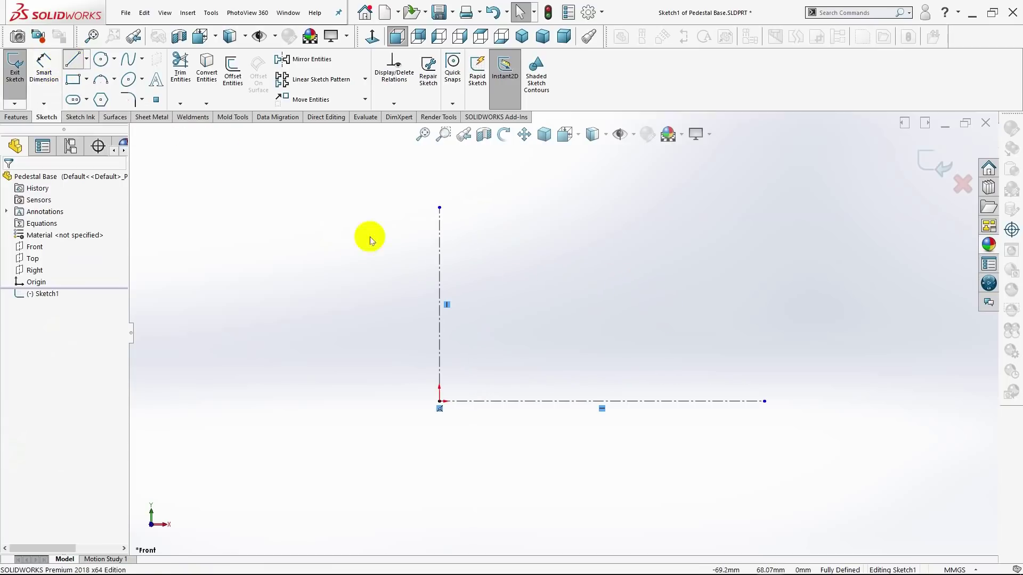
{"action": "left_click", "coordinate": [535, 401]}
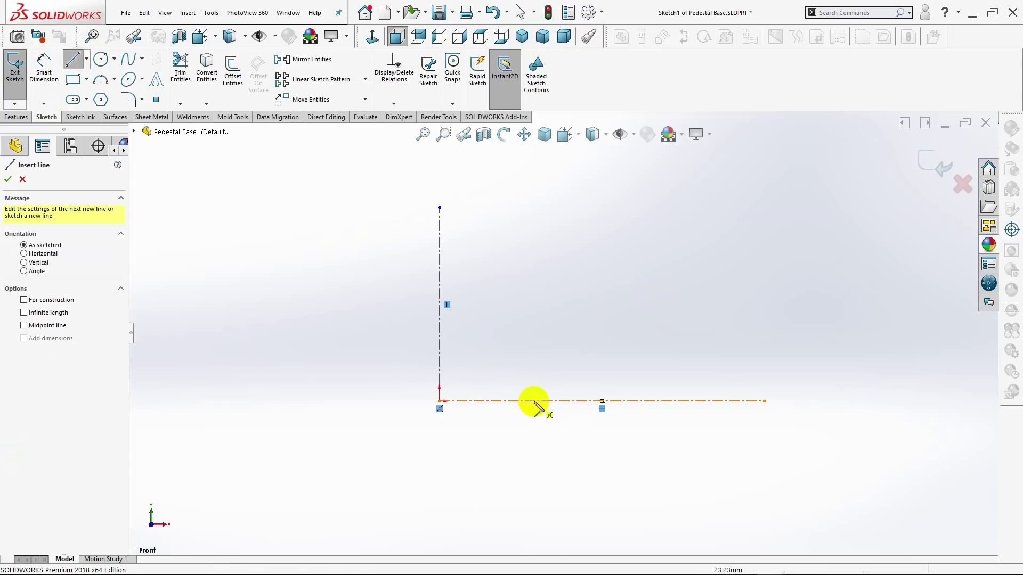
{"action": "left_click", "coordinate": [586, 401]}
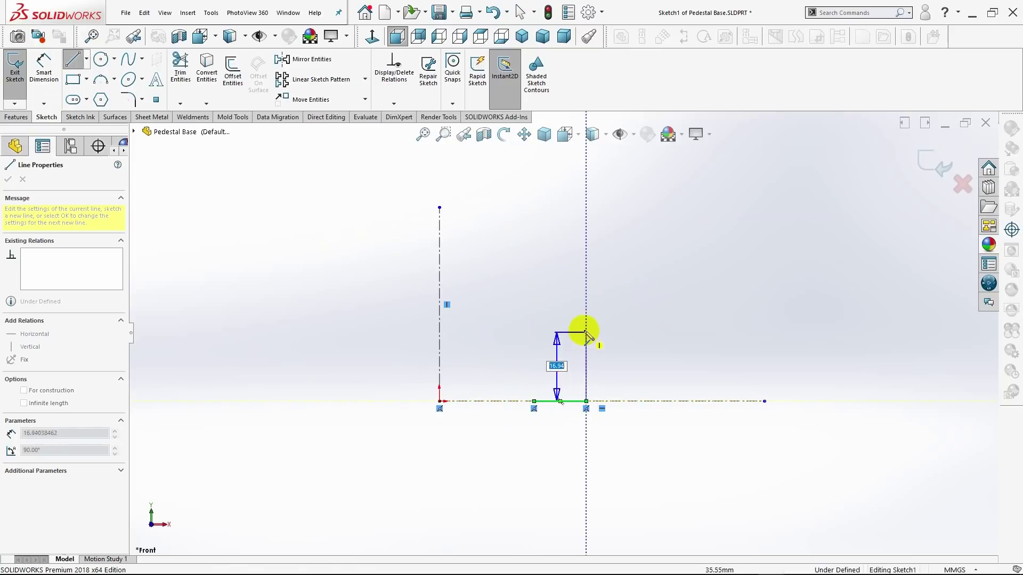
{"action": "left_click", "coordinate": [586, 372]}
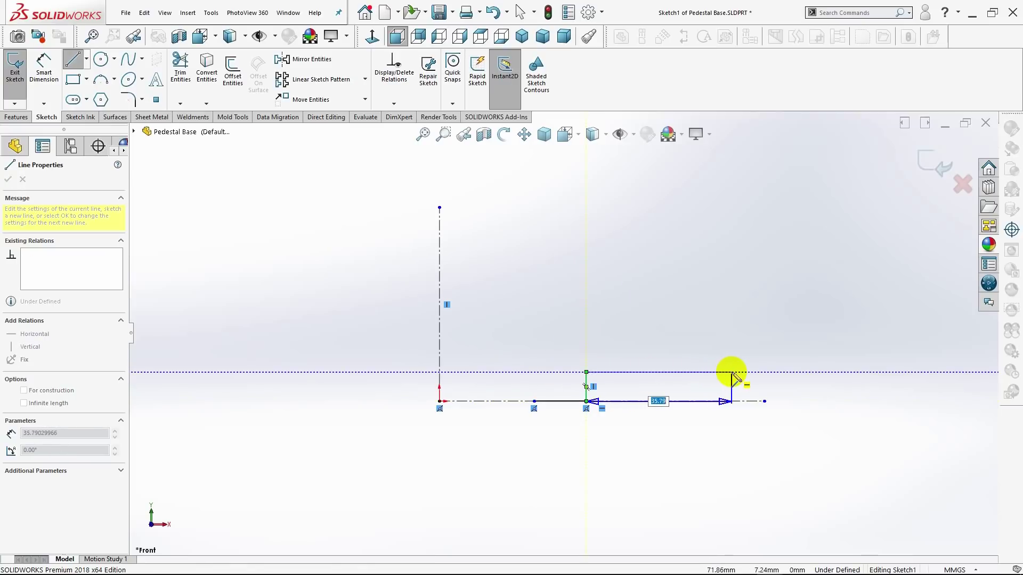
{"action": "left_click", "coordinate": [732, 372]}
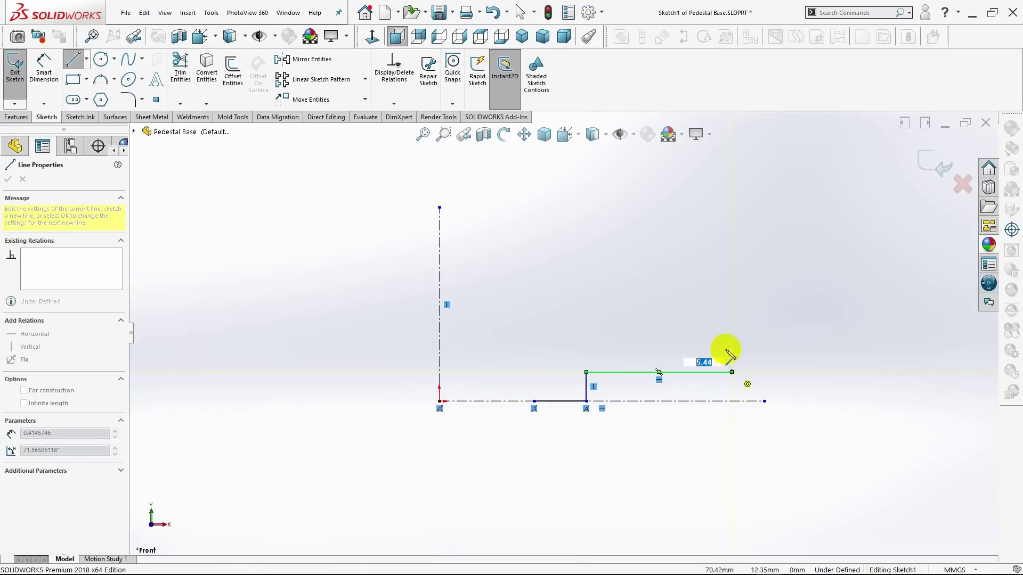
{"action": "left_click", "coordinate": [732, 299]}
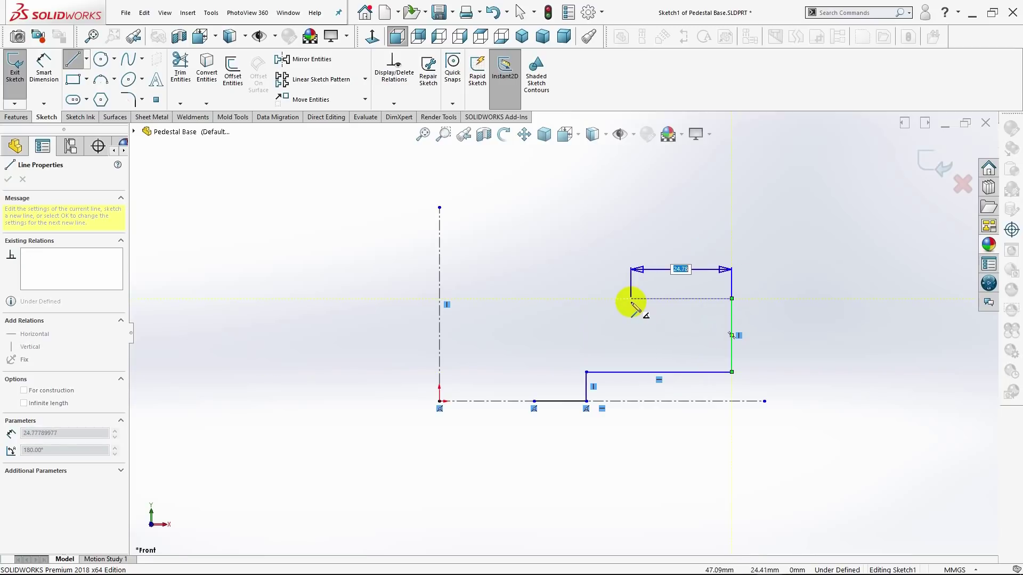
{"action": "left_click", "coordinate": [630, 298]}
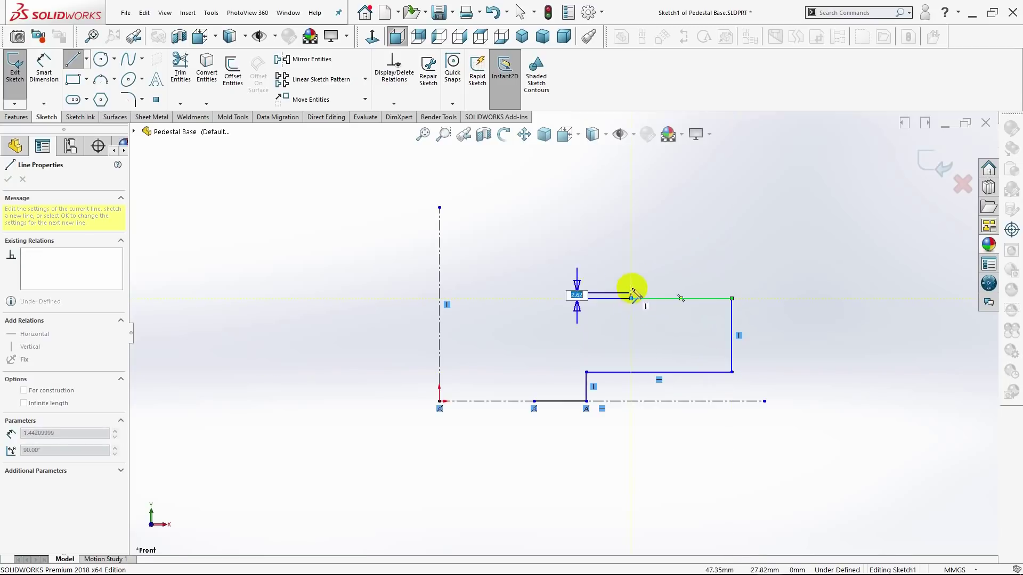
{"action": "left_click", "coordinate": [631, 259]}
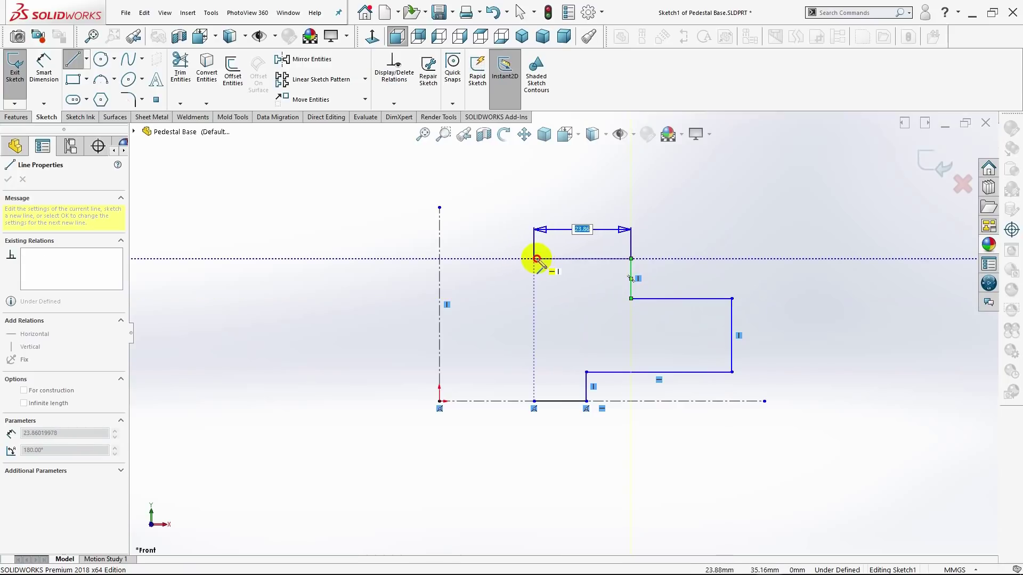
{"action": "left_click", "coordinate": [534, 259]}
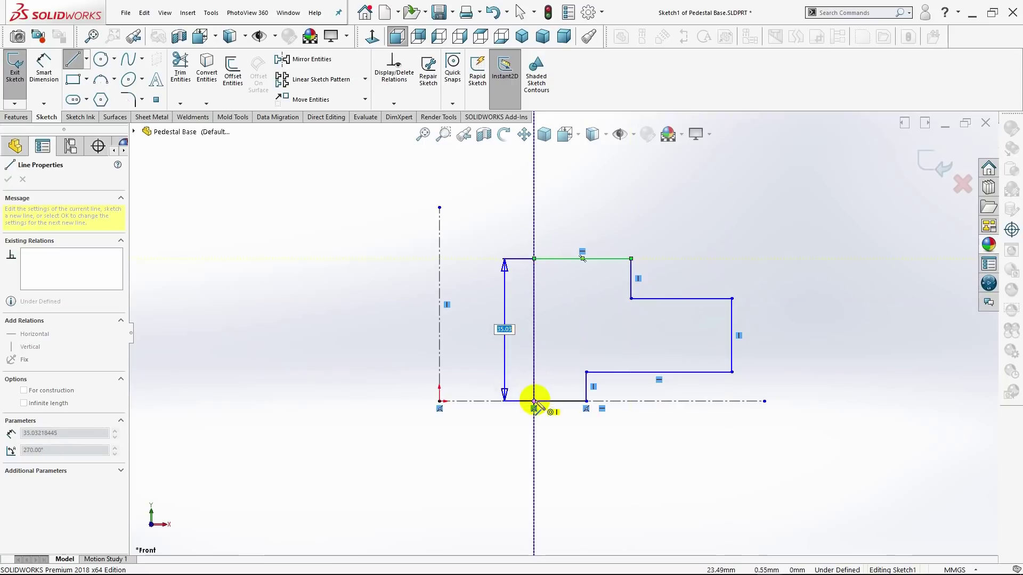
{"action": "left_click", "coordinate": [534, 401]}
{"action": "key", "text": "Escape"}
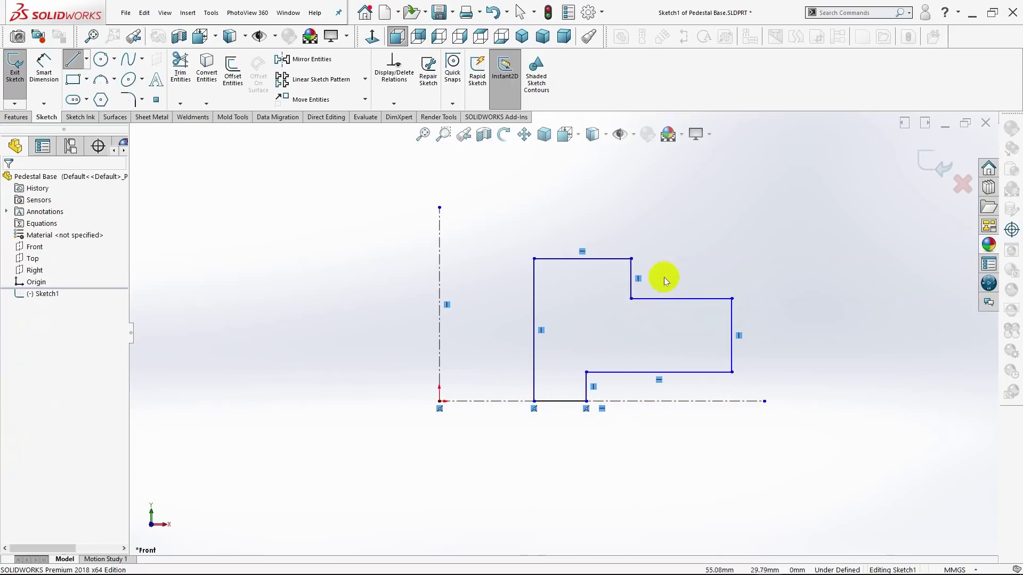
Dimension the profile's full-height inner vertical edge to 80 mm.
{"action": "key", "text": "f"}
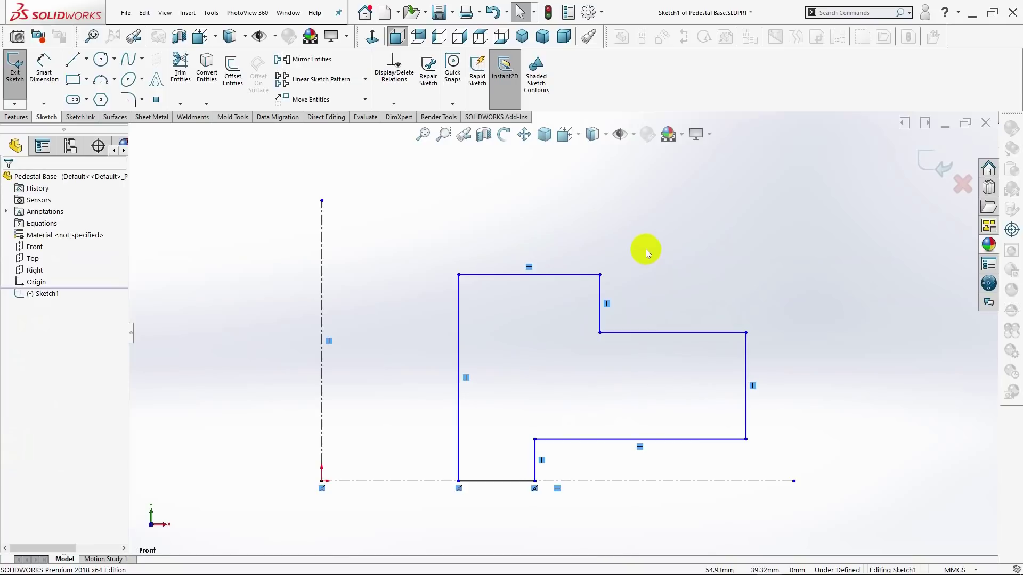
{"action": "left_click", "coordinate": [42, 67]}
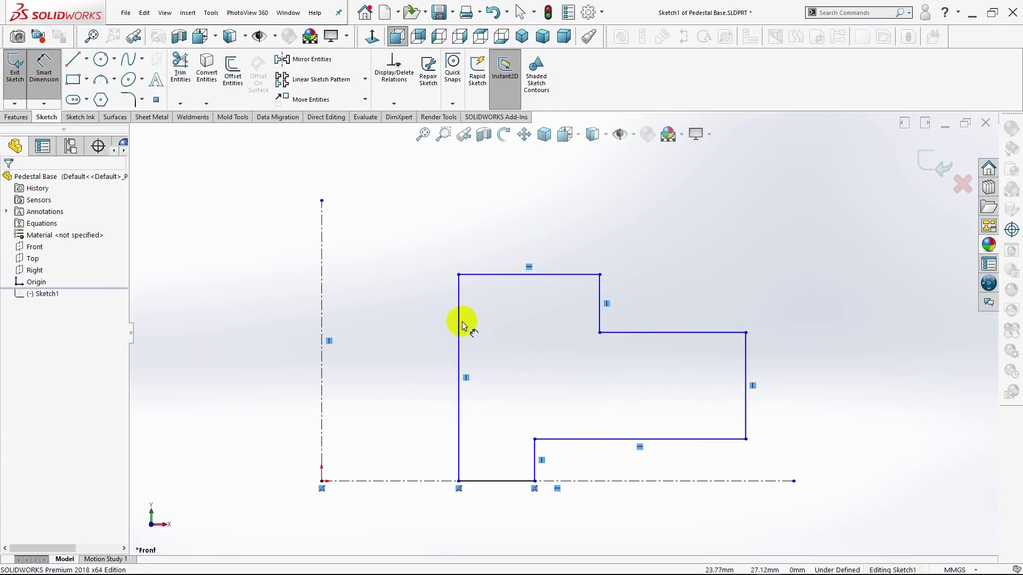
{"action": "left_click", "coordinate": [457, 343]}
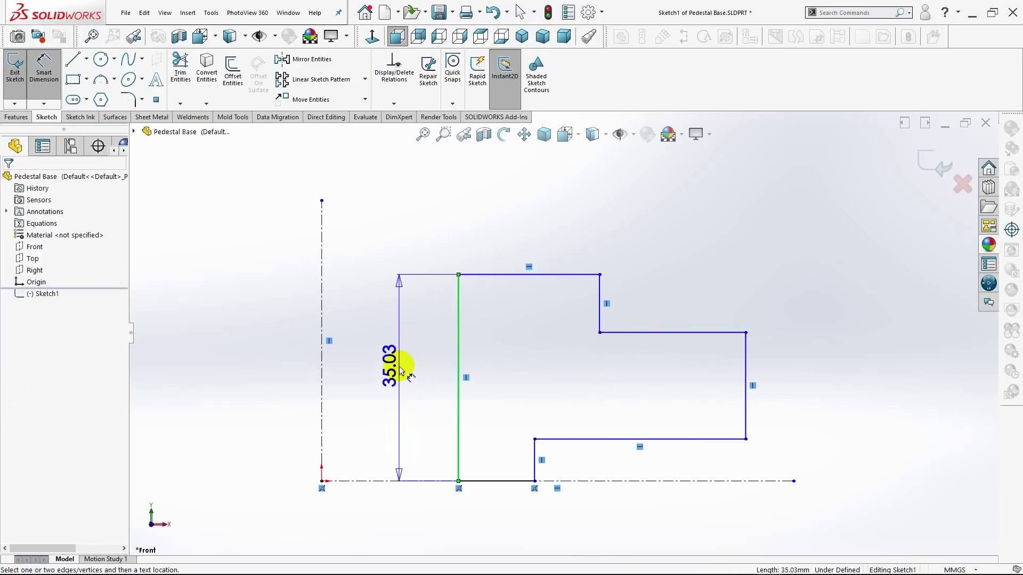
{"action": "left_click", "coordinate": [401, 370]}
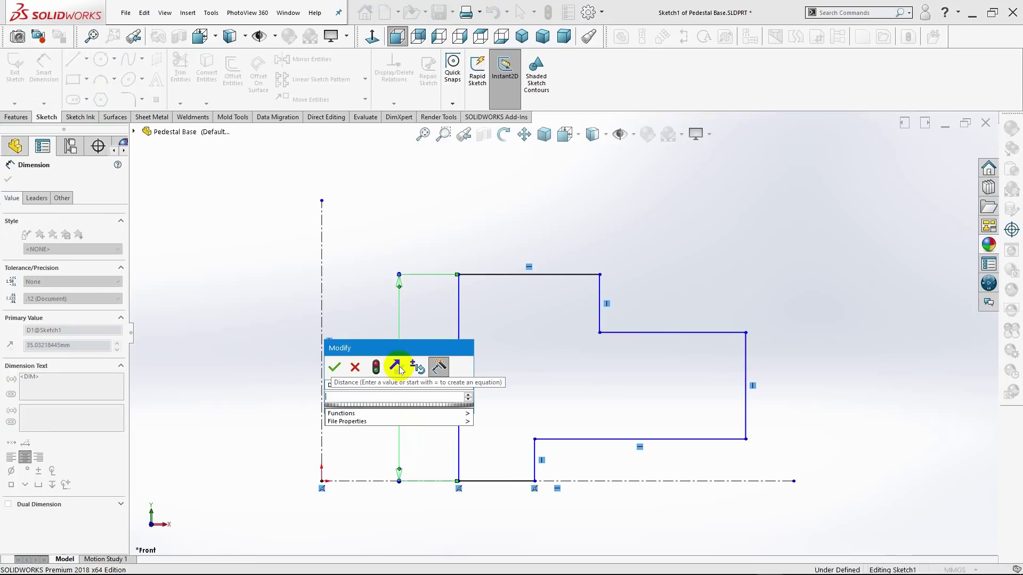
{"action": "type", "text": "80"}
{"action": "key", "text": "Return"}
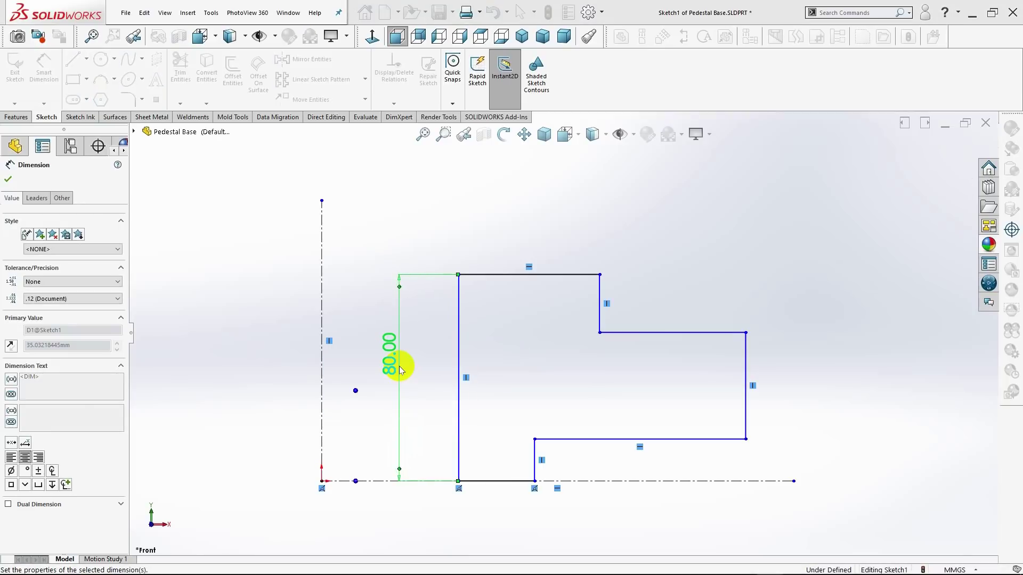
{"action": "left_click", "coordinate": [9, 180]}
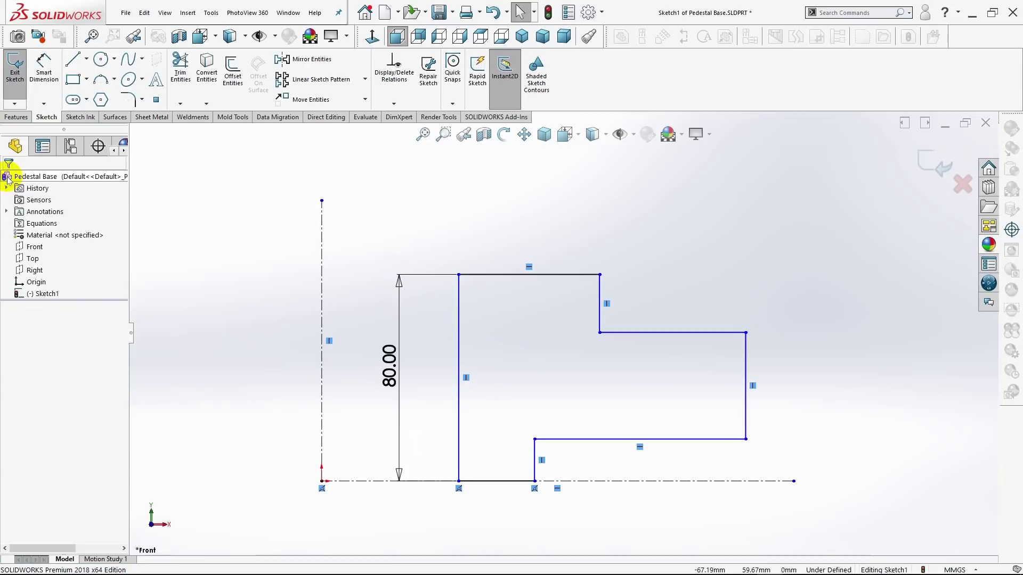
Add a 60 mm diameter dimension between the profile's inner vertical edge and the vertical centerline.
{"action": "left_click", "coordinate": [44, 85]}
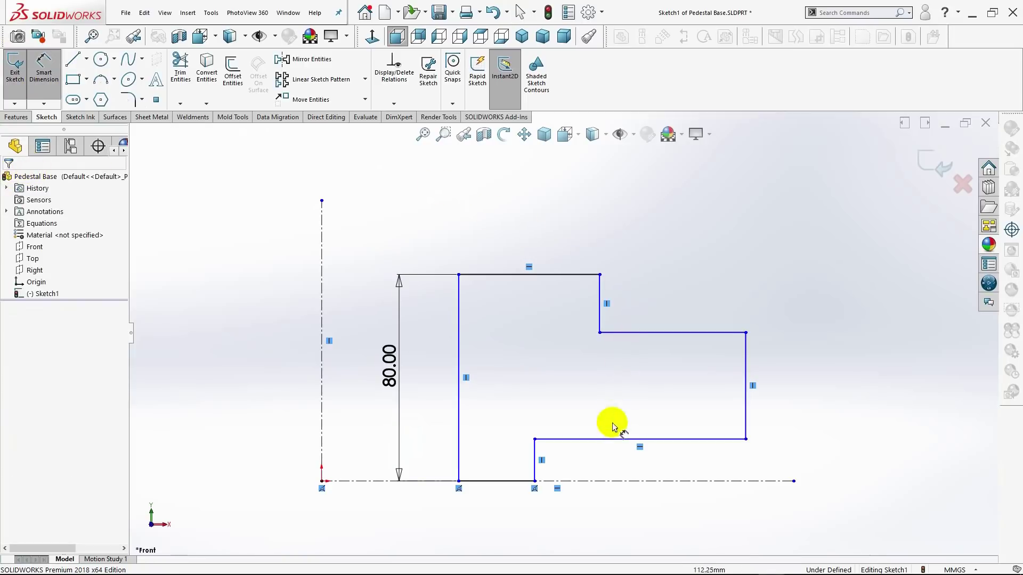
{"action": "left_click", "coordinate": [458, 465]}
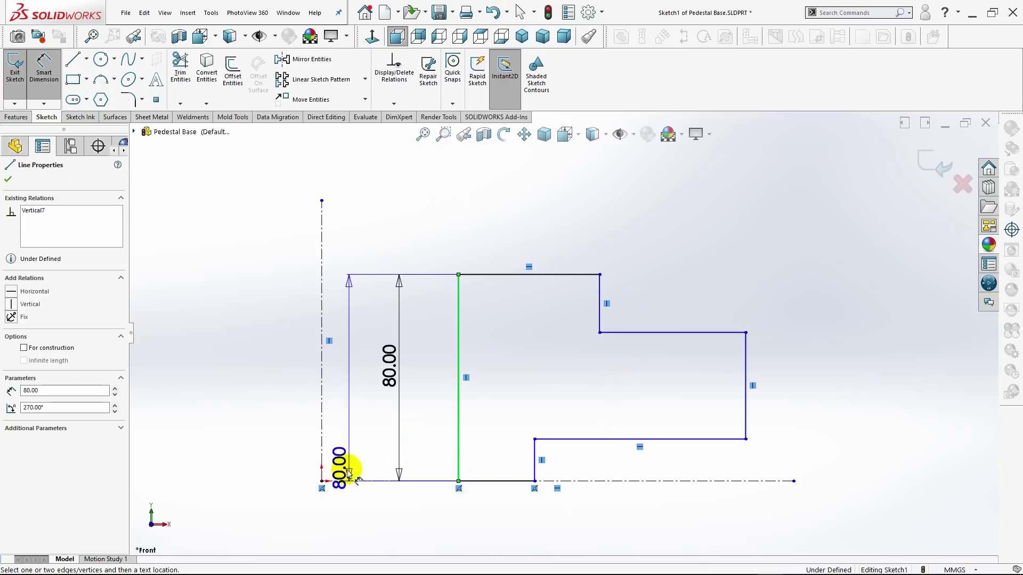
{"action": "left_click", "coordinate": [321, 437]}
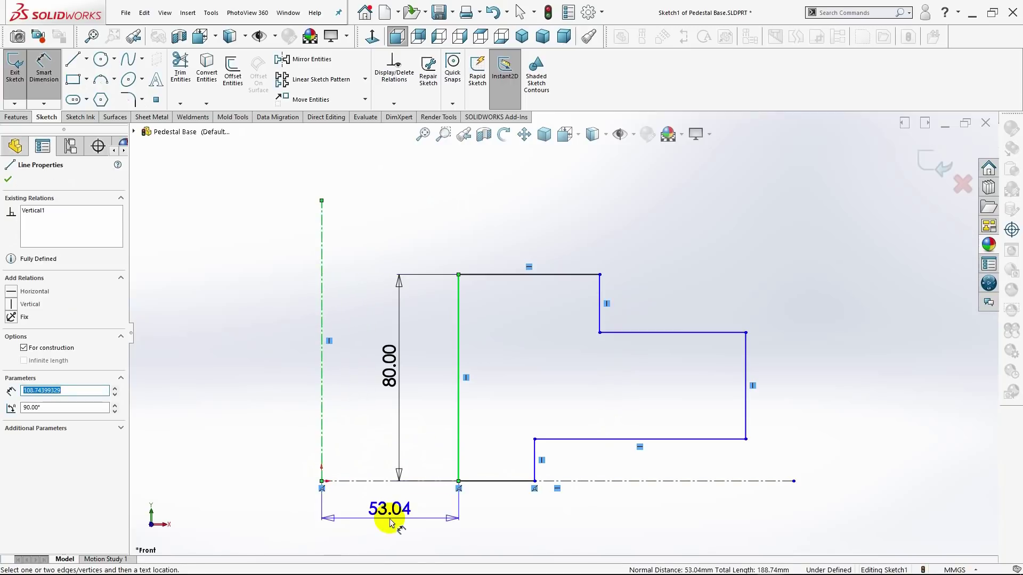
{"action": "scroll", "coordinate": [391, 523], "scroll_direction": "up", "scroll_amount": 2}
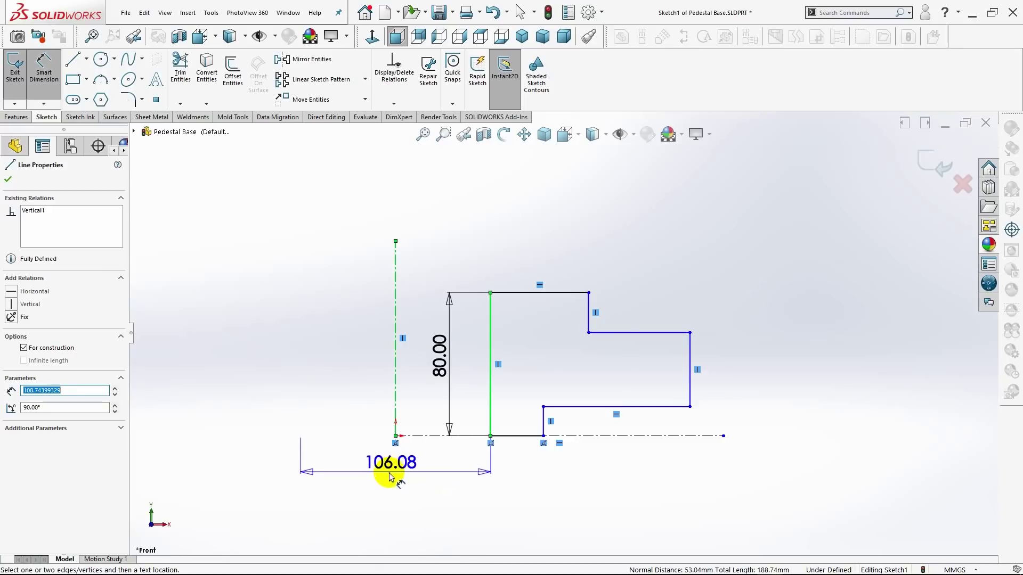
{"action": "left_click", "coordinate": [390, 476]}
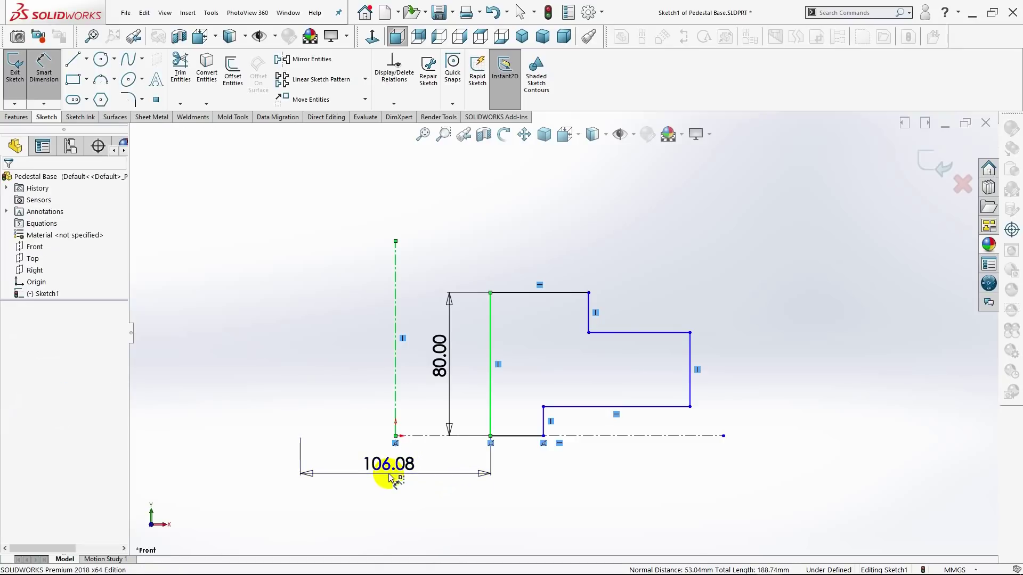
{"action": "type", "text": "6"}
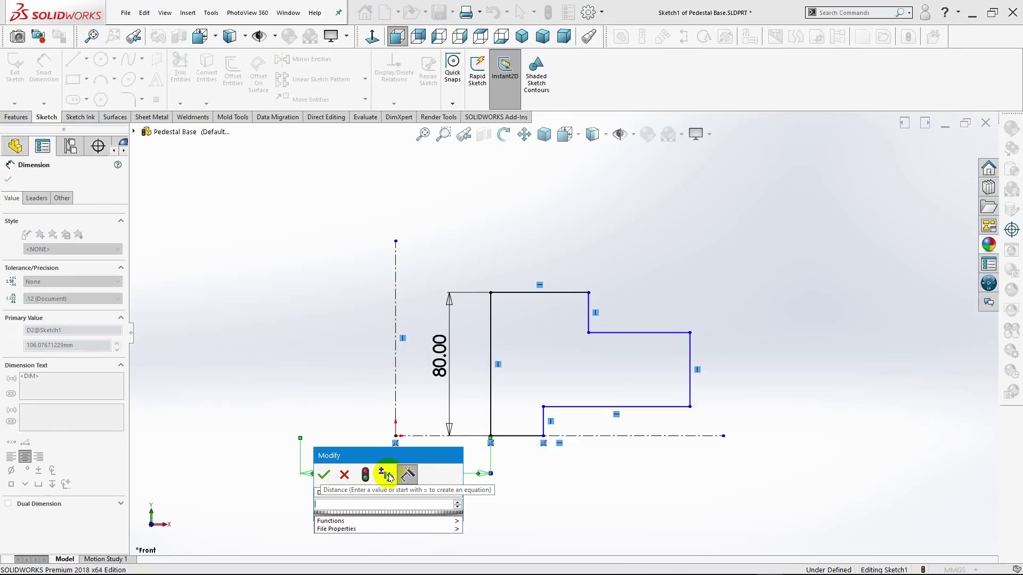
{"action": "type", "text": "0"}
{"action": "key", "text": "Return"}
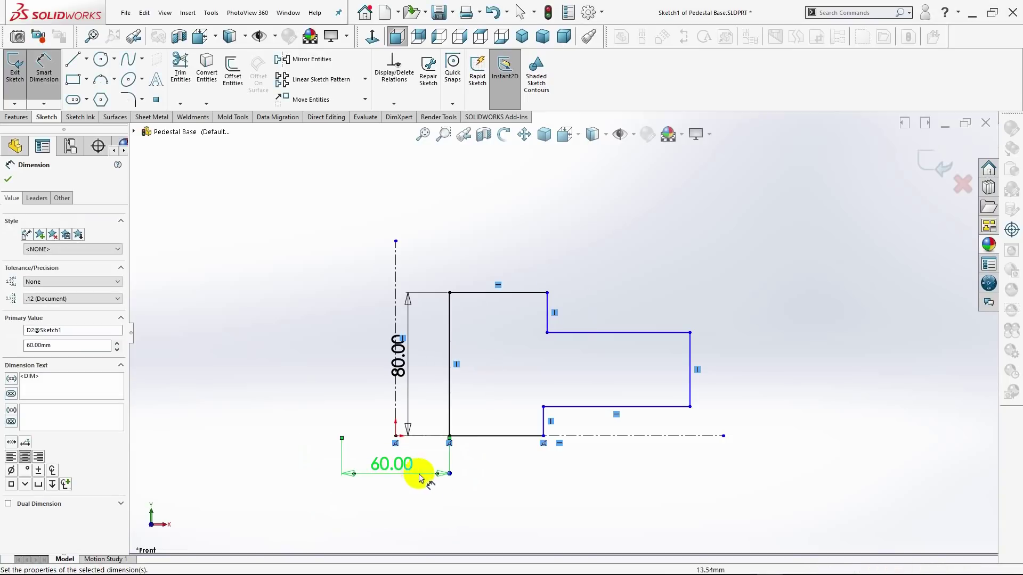
Add a 120 mm diameter dimension between the short lower vertical edge and the vertical centerline.
{"action": "left_click", "coordinate": [545, 419]}
{"action": "left_click", "coordinate": [395, 418]}
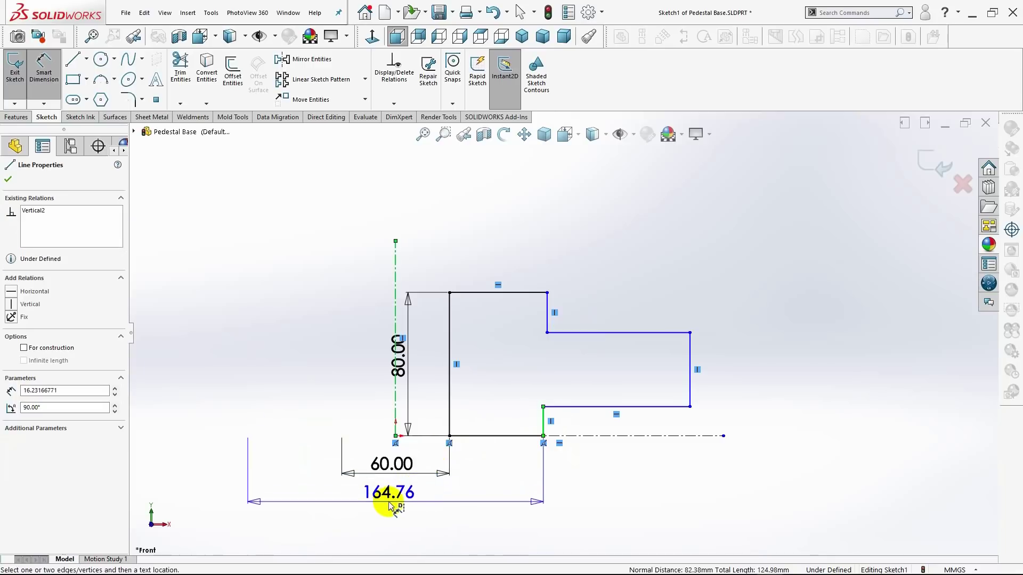
{"action": "left_click", "coordinate": [394, 514]}
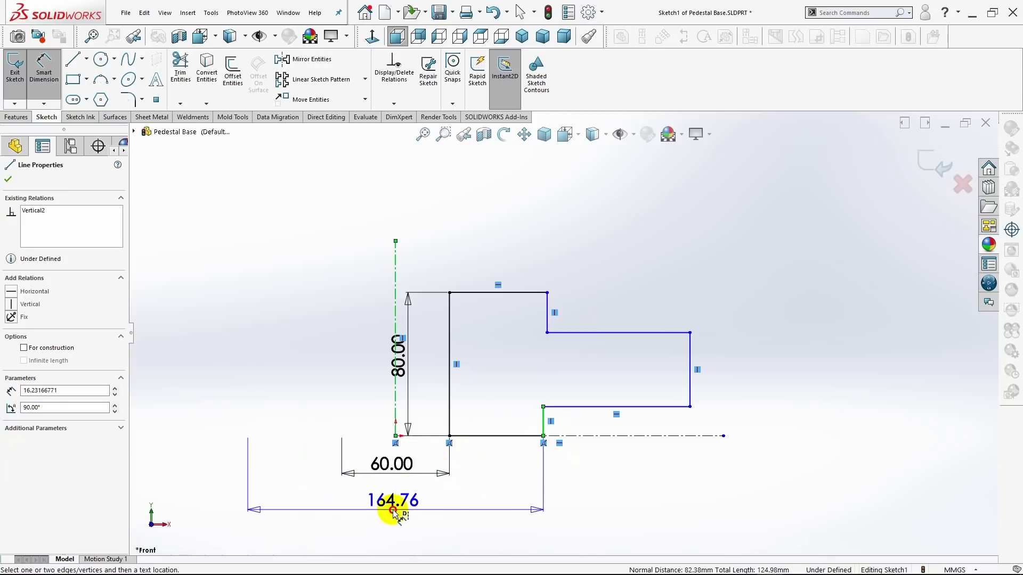
{"action": "type", "text": "120"}
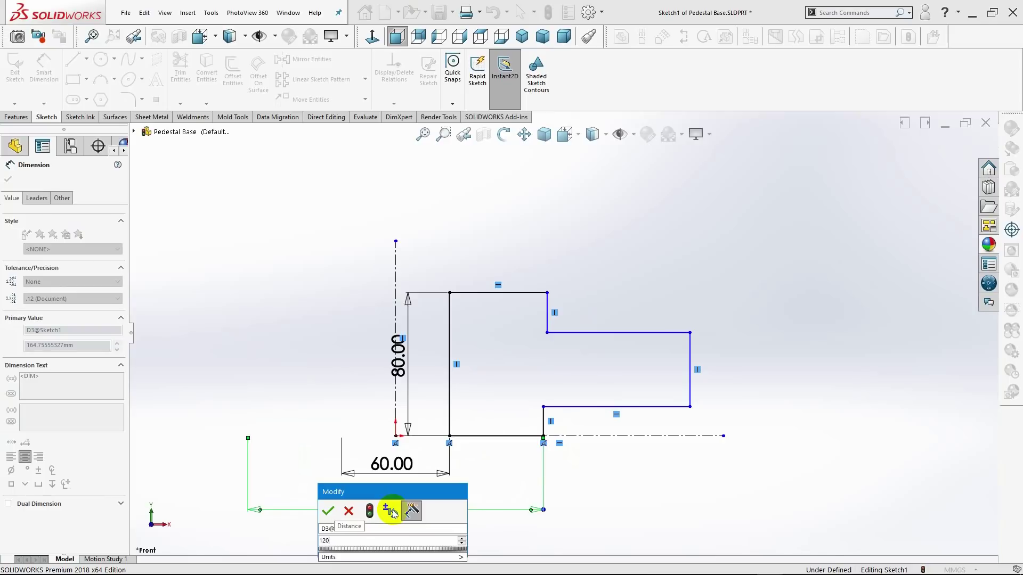
{"action": "key", "text": "Return"}
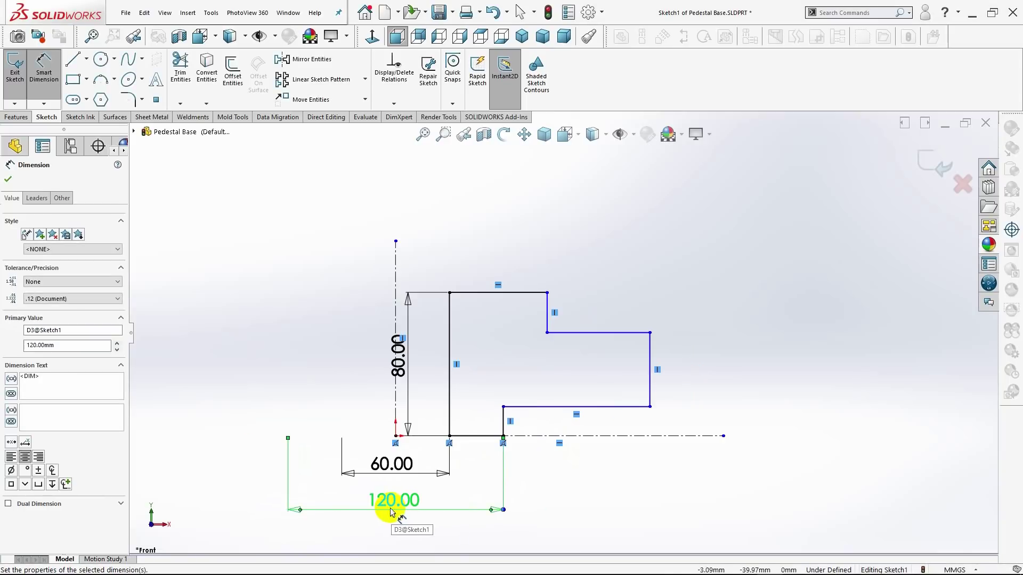
Add a 180 mm diameter dimension between the profile's short upper vertical edge and the vertical centerline.
{"action": "left_click", "coordinate": [548, 317]}
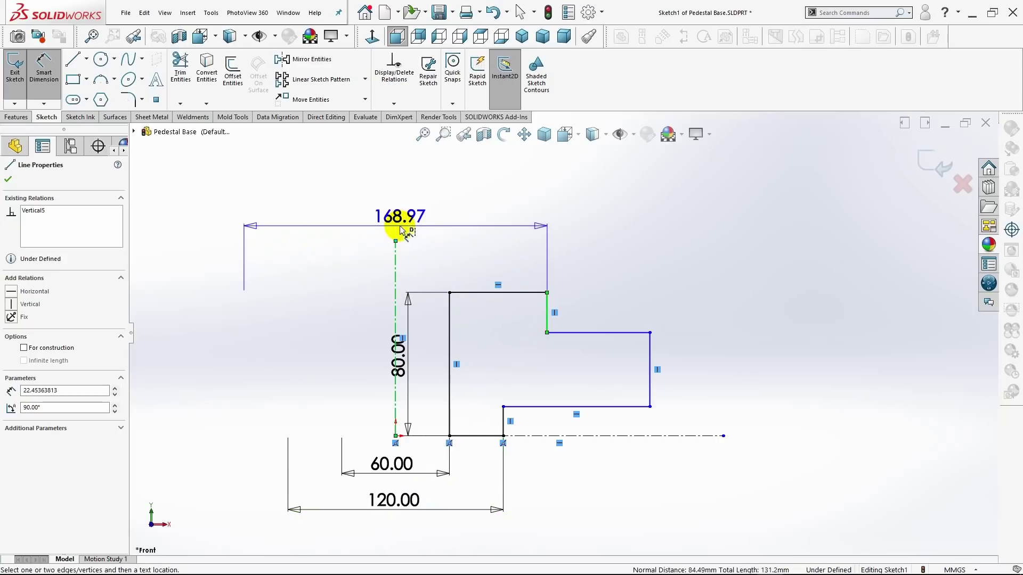
{"action": "left_click", "coordinate": [400, 229]}
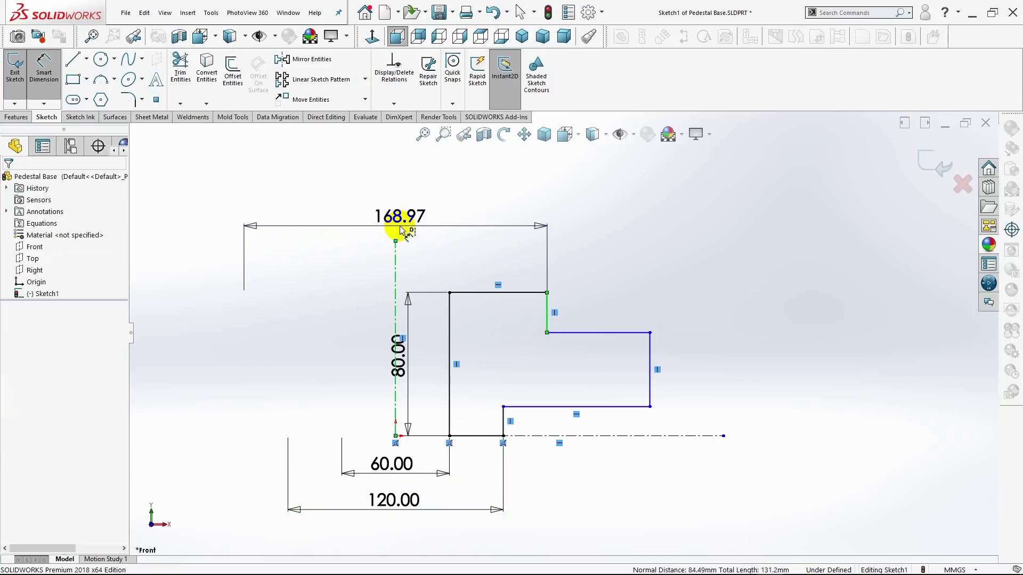
{"action": "type", "text": "180"}
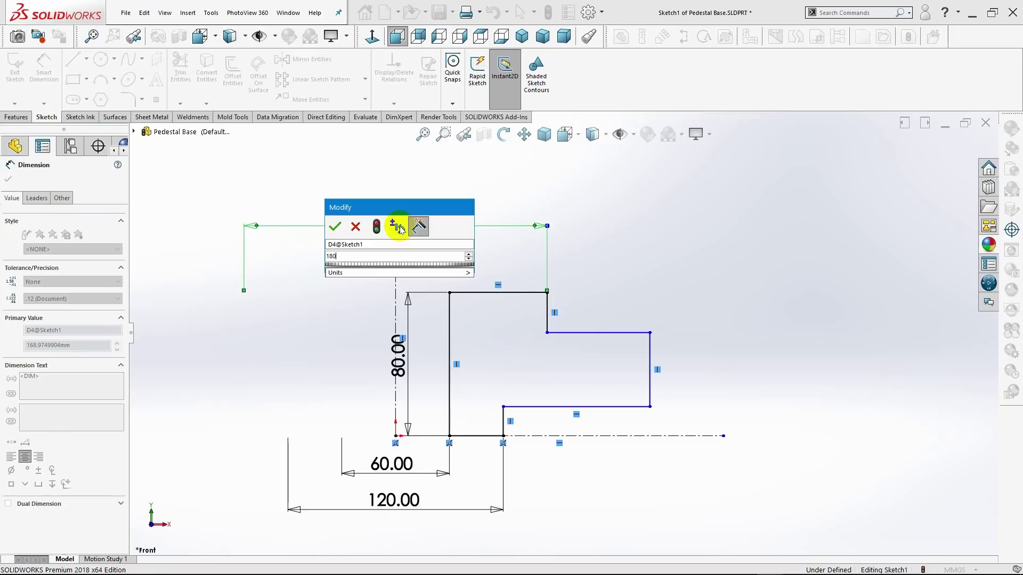
{"action": "key", "text": "Return"}
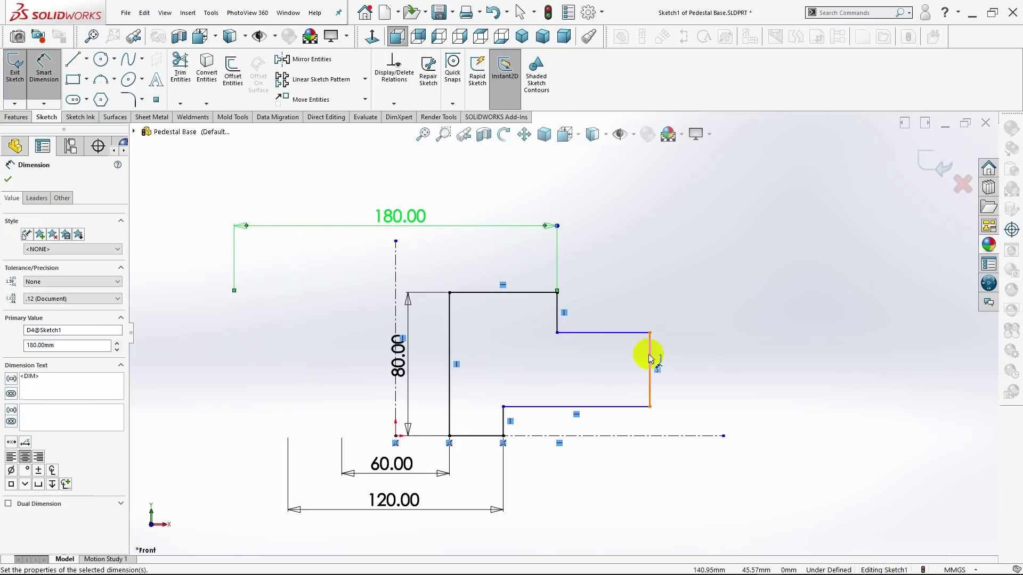
Add a 300 mm diameter dimension between the profile's outermost vertical edge and the vertical centerline.
{"action": "left_click", "coordinate": [576, 340]}
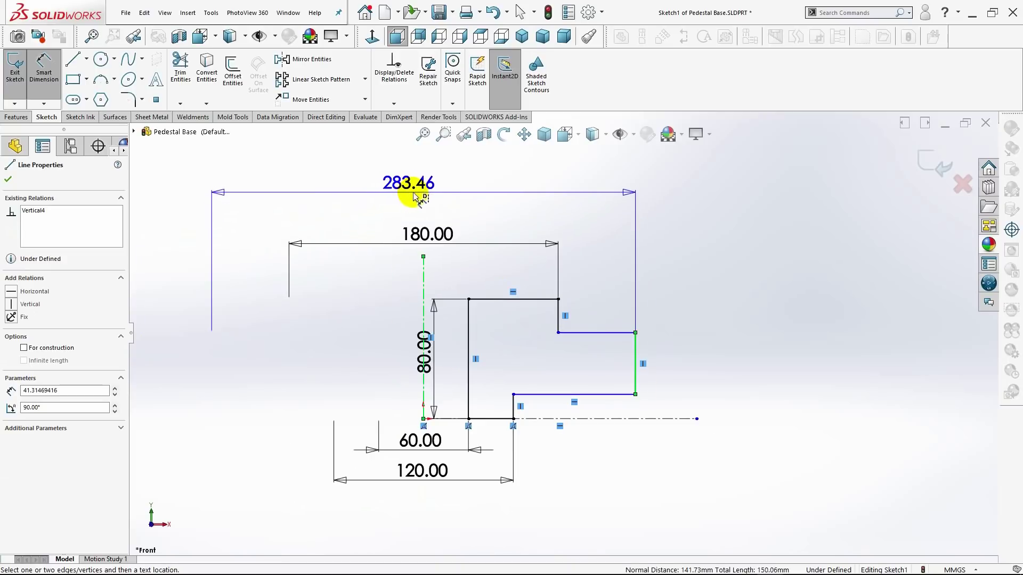
{"action": "left_click", "coordinate": [430, 197]}
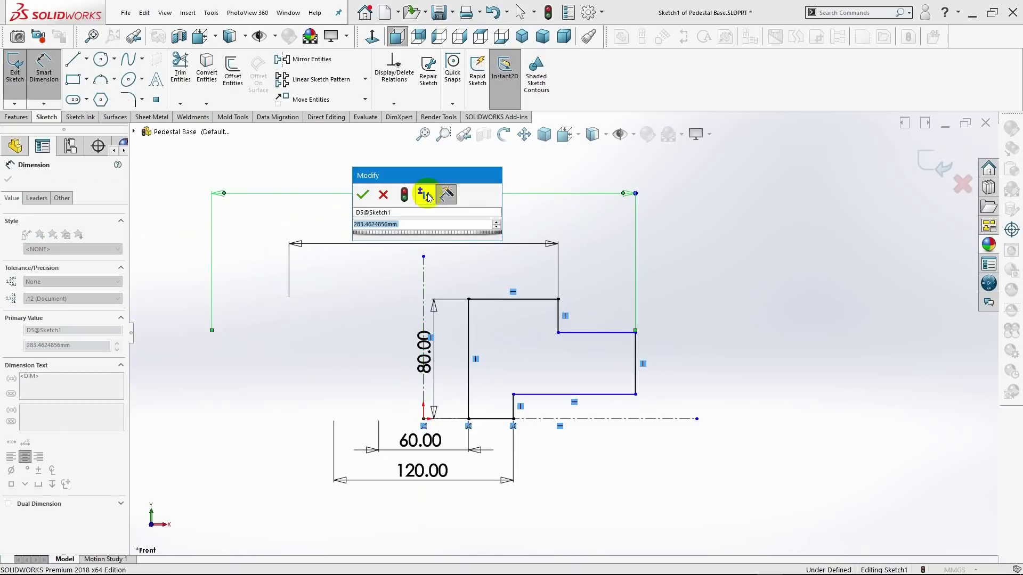
{"action": "type", "text": "300"}
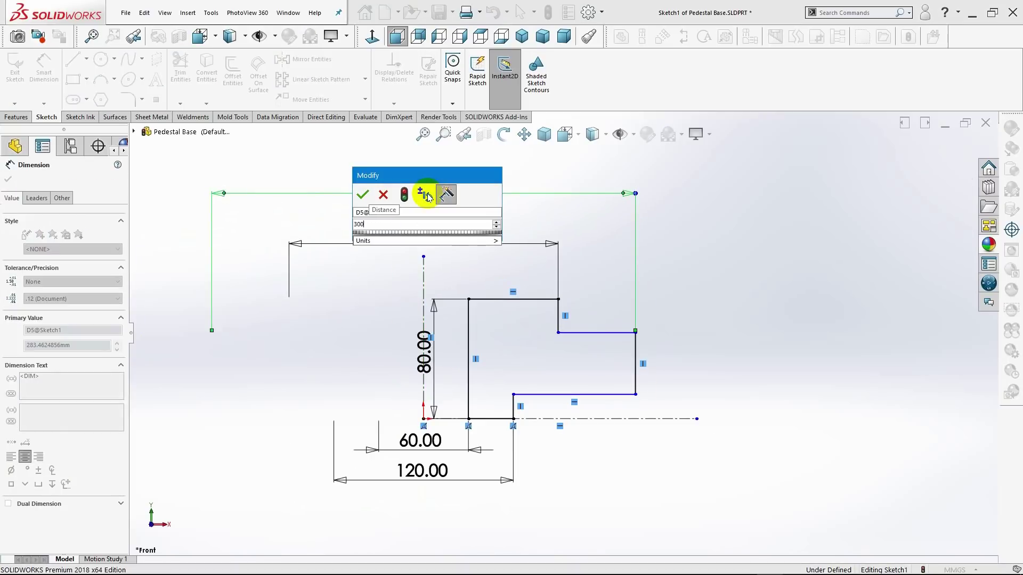
{"action": "key", "text": "Return"}
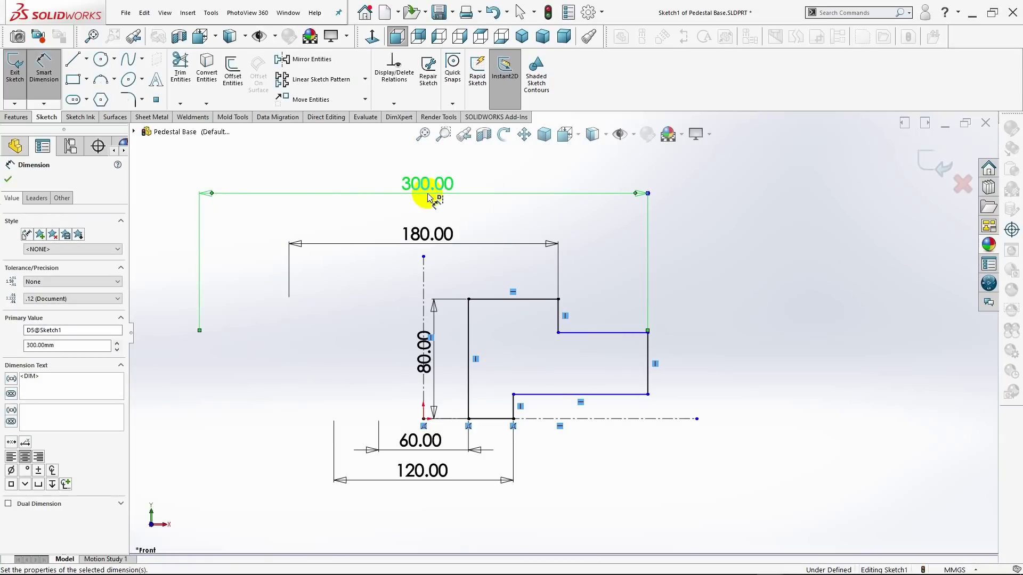
Dimension the height between the profile's top edge and the upper step's horizontal edge to 18 mm.
{"action": "left_click", "coordinate": [530, 299]}
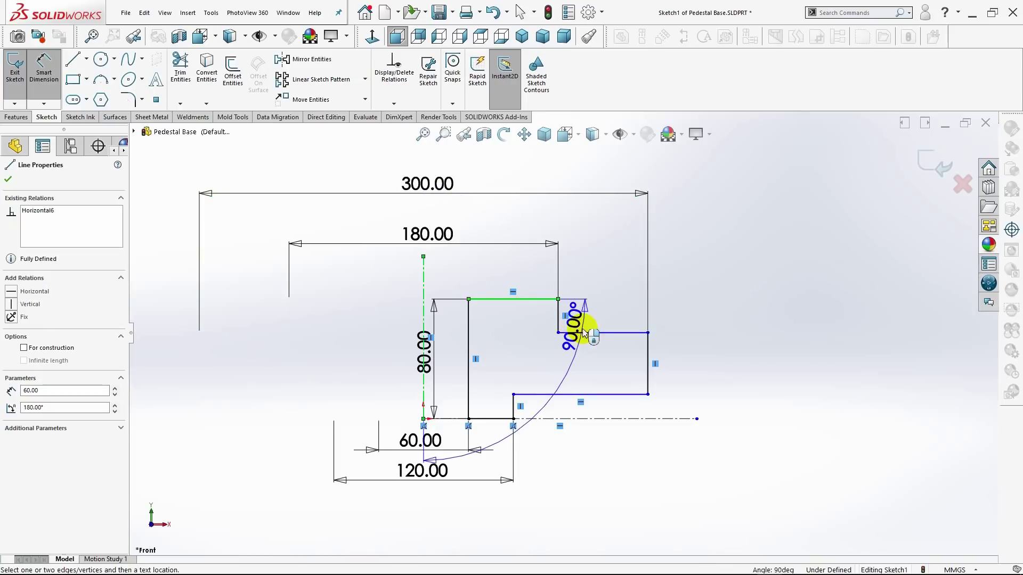
{"action": "left_click", "coordinate": [591, 333]}
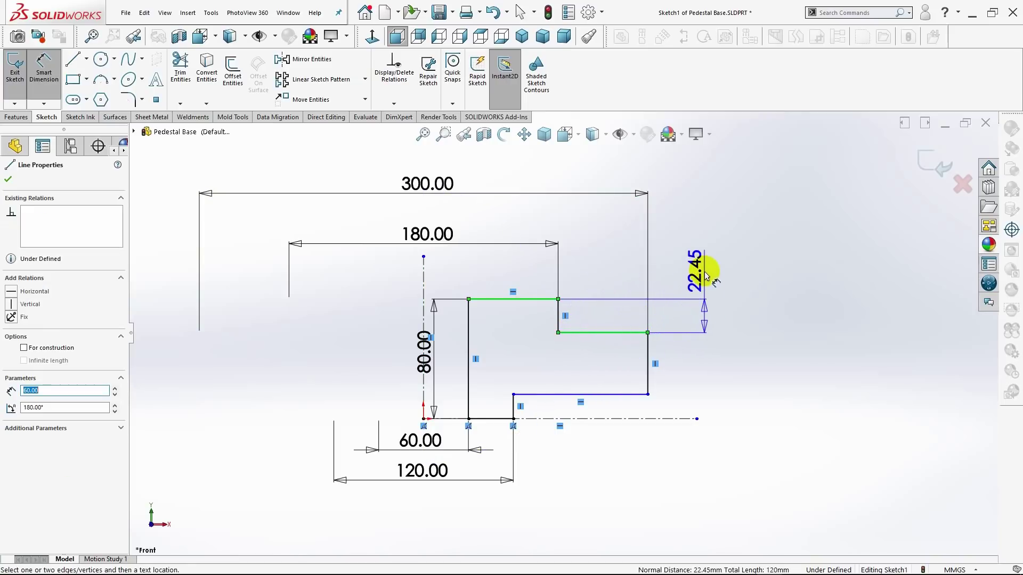
{"action": "left_click", "coordinate": [706, 274]}
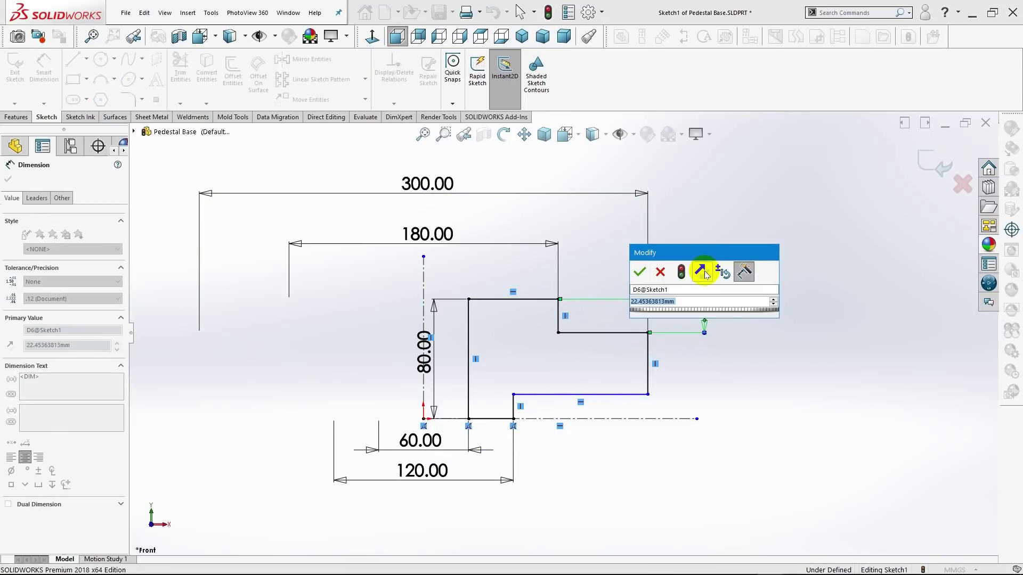
{"action": "type", "text": "18"}
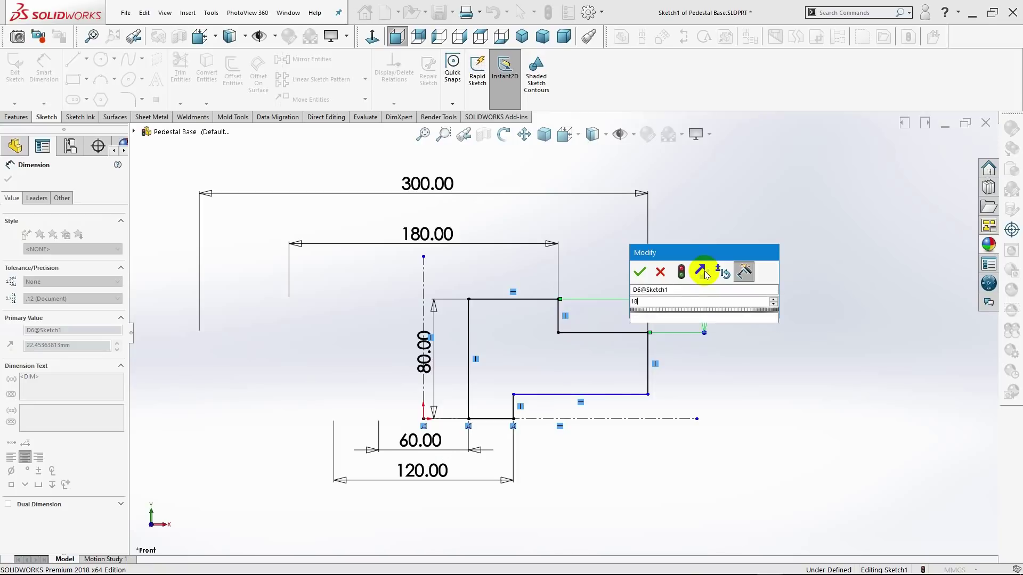
{"action": "key", "text": "Return"}
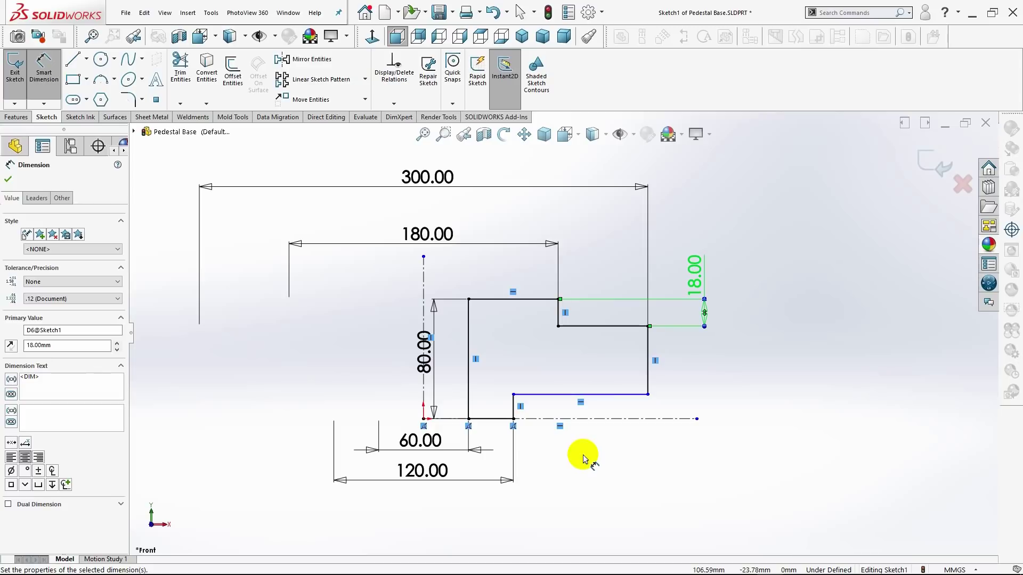
Dimension the height from the horizontal centerline to the lower step's horizontal edge as 16 mm and finish dimensioning.
{"action": "left_click", "coordinate": [536, 397]}
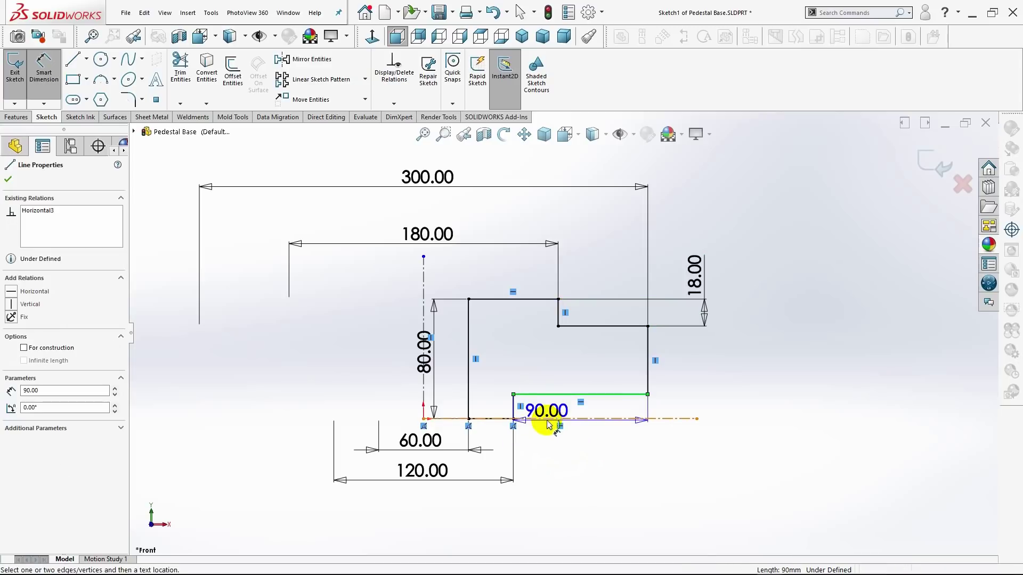
{"action": "left_click", "coordinate": [544, 418]}
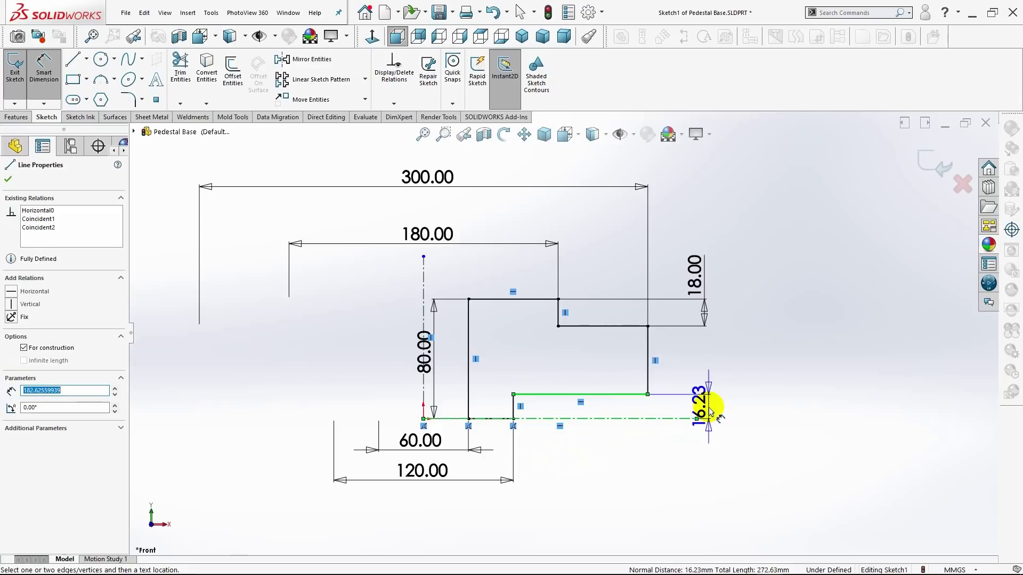
{"action": "left_click", "coordinate": [710, 412]}
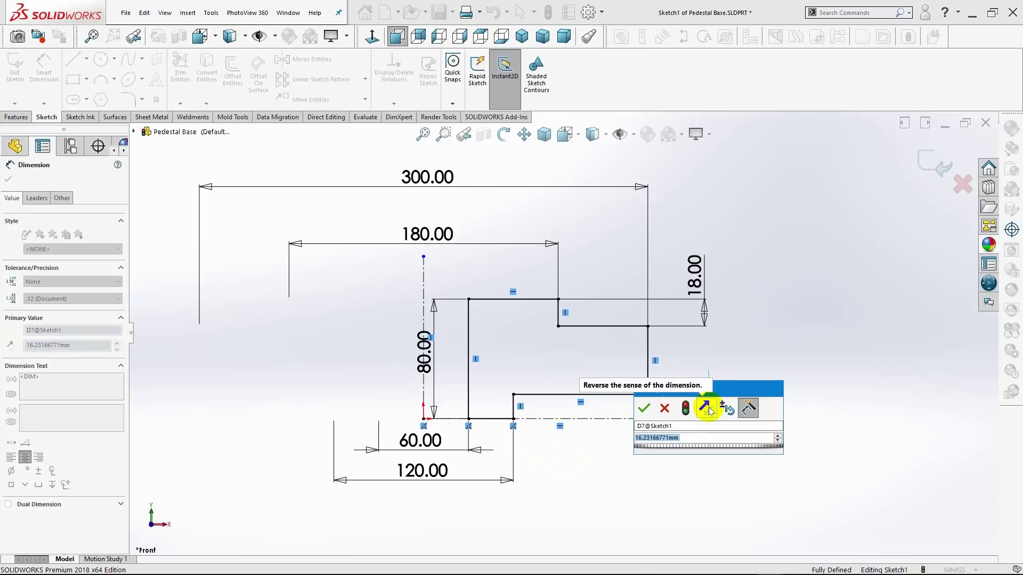
{"action": "key", "text": "BackSpace"}
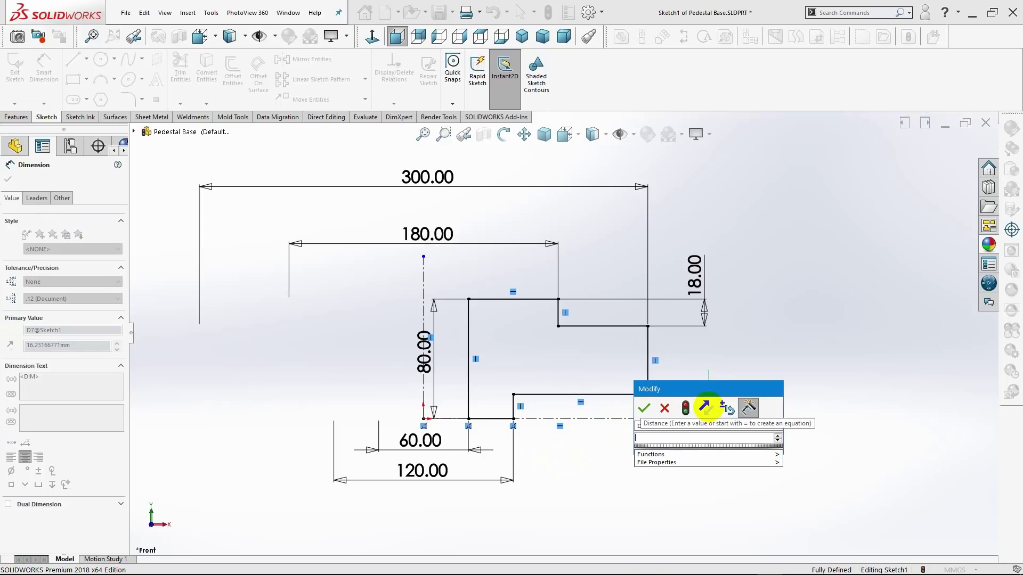
{"action": "type", "text": "16"}
{"action": "key", "text": "Return"}
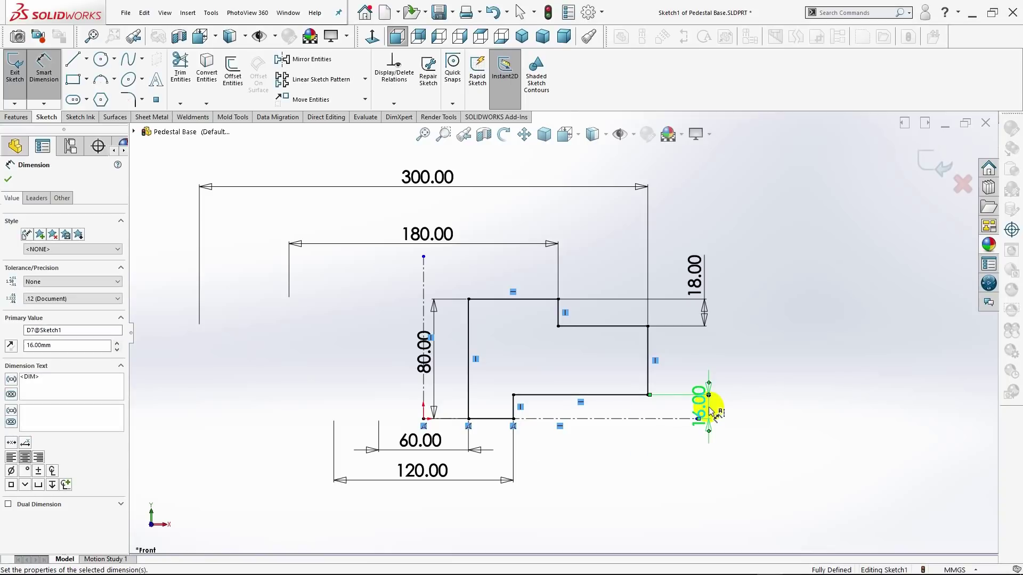
{"action": "left_click", "coordinate": [6, 180]}
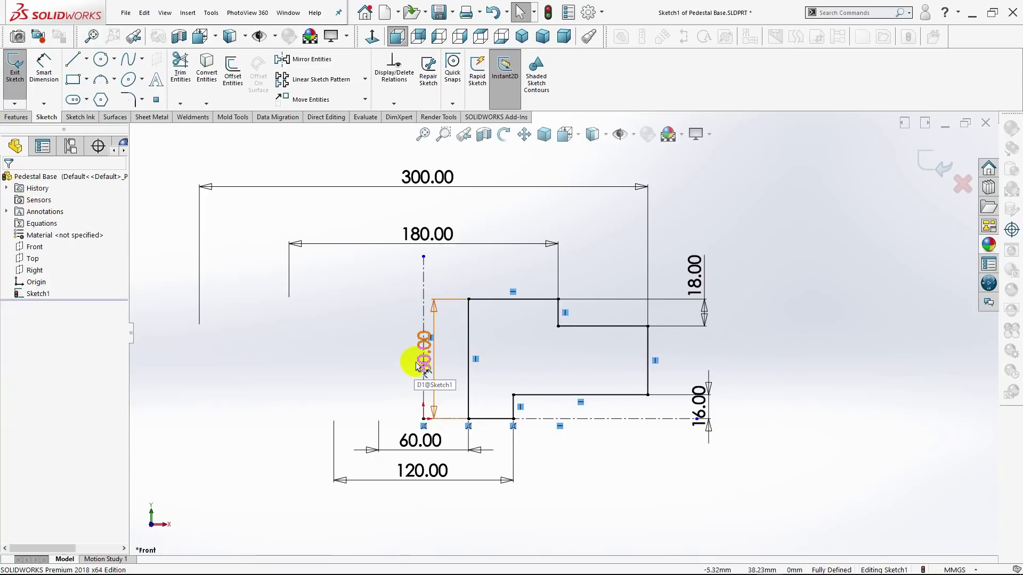
Move the 80 mm dimension clear of the vertical centerline and line up the 16 mm and 18 mm dimensions beside the profile.
{"action": "left_click_drag", "start_coordinate": [424, 364], "coordinate": [371, 364]}
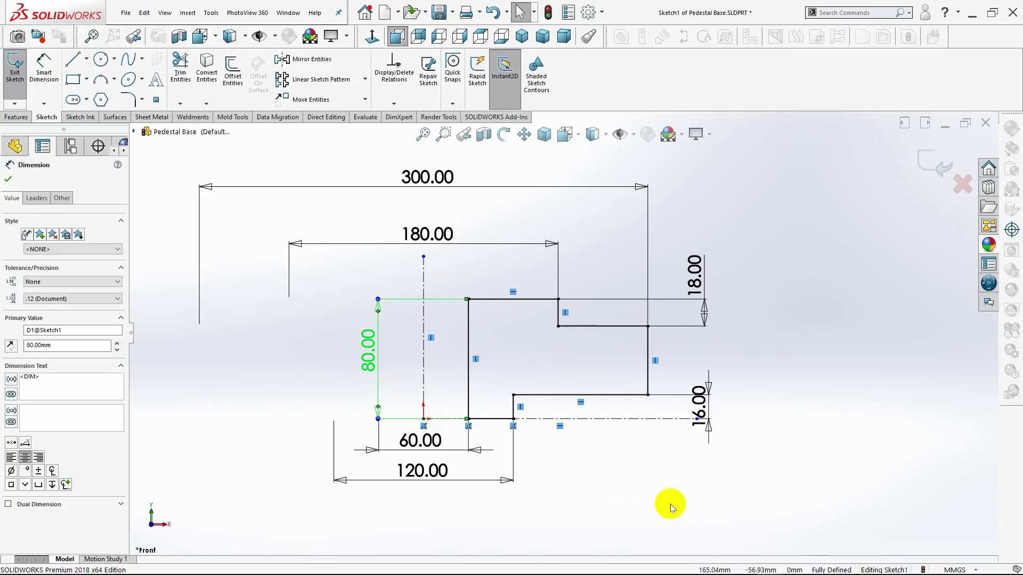
{"action": "left_click", "coordinate": [665, 484]}
{"action": "left_click_drag", "start_coordinate": [698, 407], "coordinate": [685, 365]}
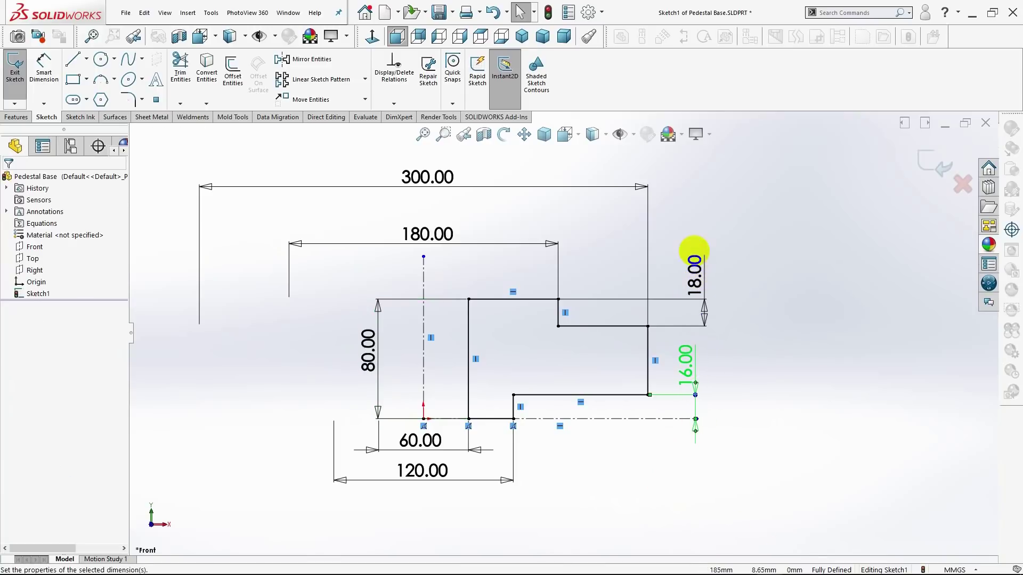
{"action": "left_click_drag", "start_coordinate": [704, 279], "coordinate": [691, 277]}
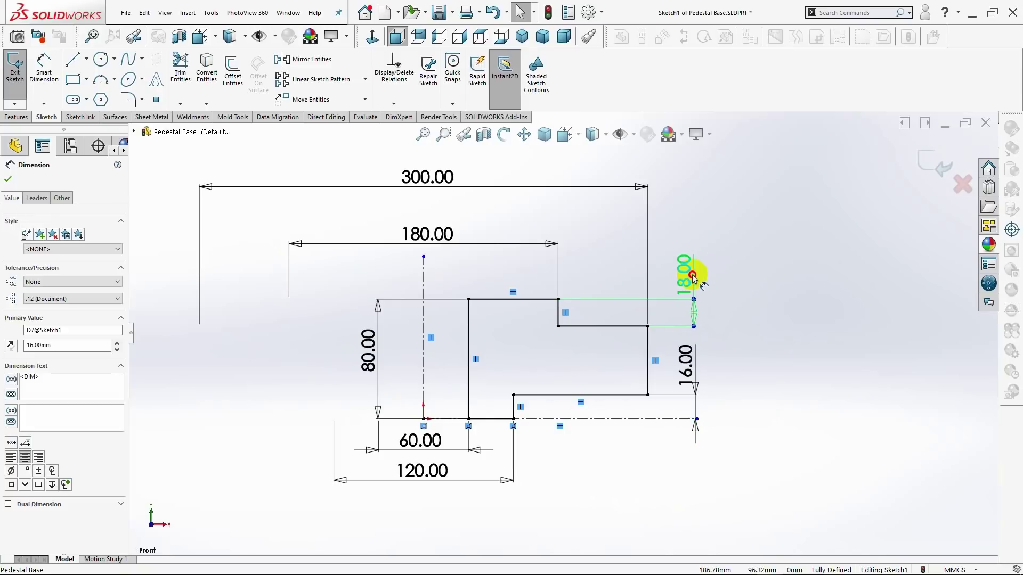
{"action": "left_click_drag", "start_coordinate": [695, 276], "coordinate": [697, 276]}
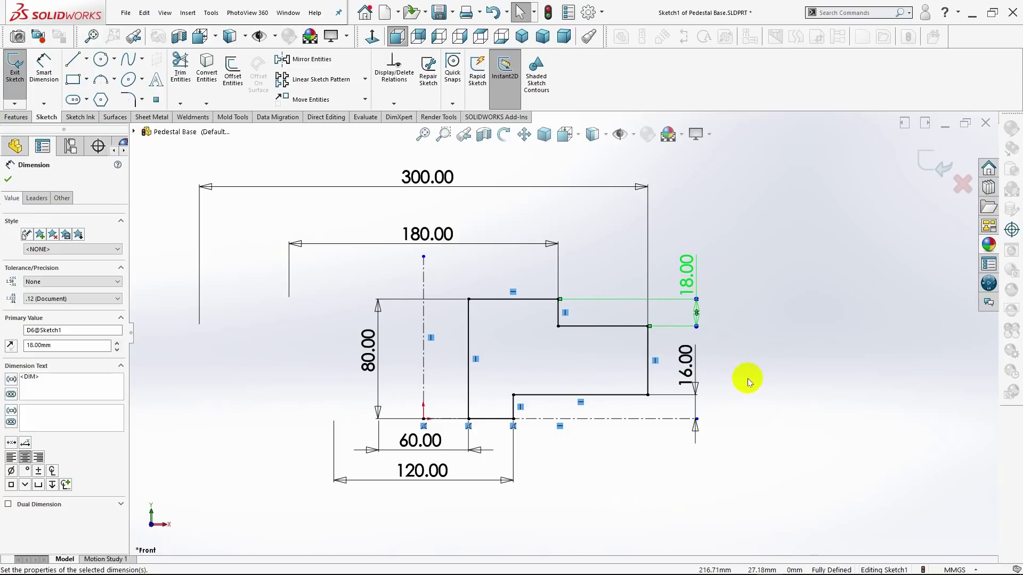
{"action": "left_click", "coordinate": [746, 378]}
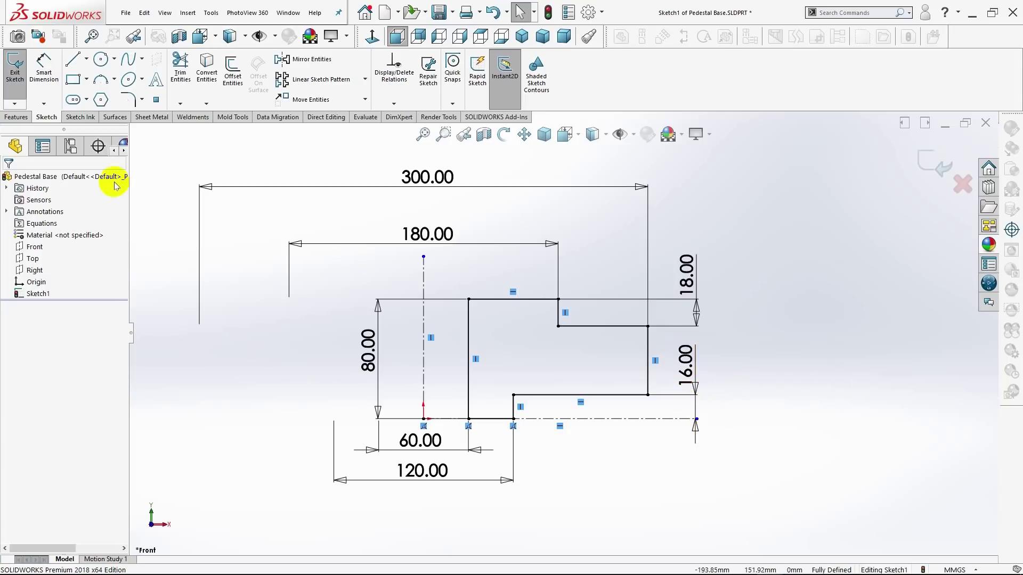
{"action": "left_click", "coordinate": [16, 118]}
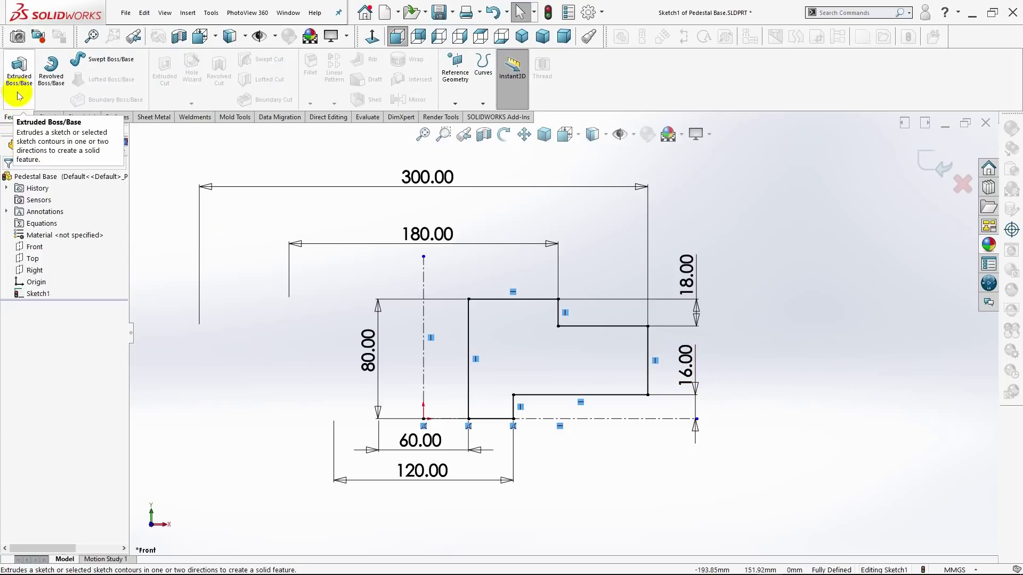
{"action": "left_click", "coordinate": [19, 69]}
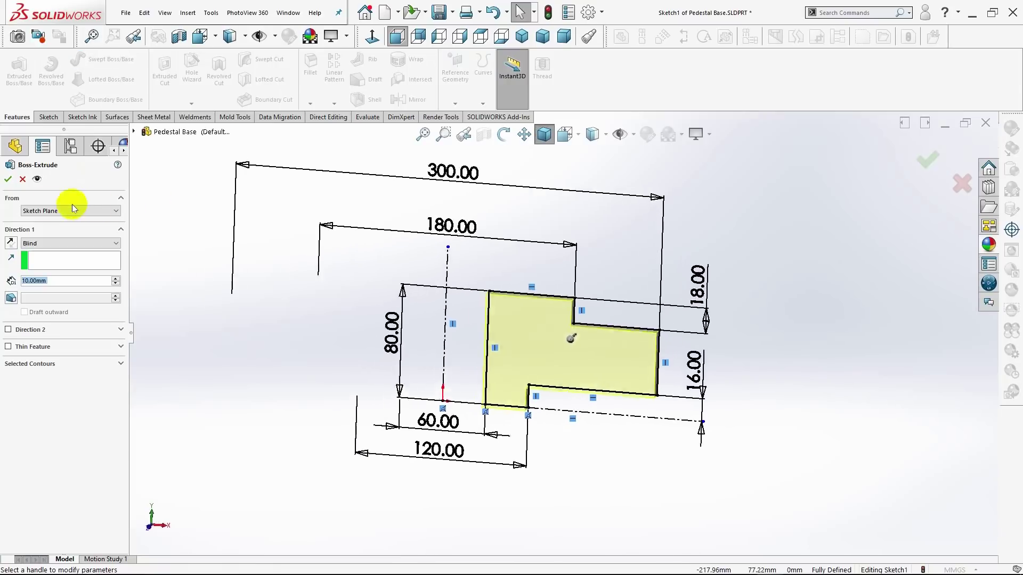
{"action": "left_click", "coordinate": [24, 182]}
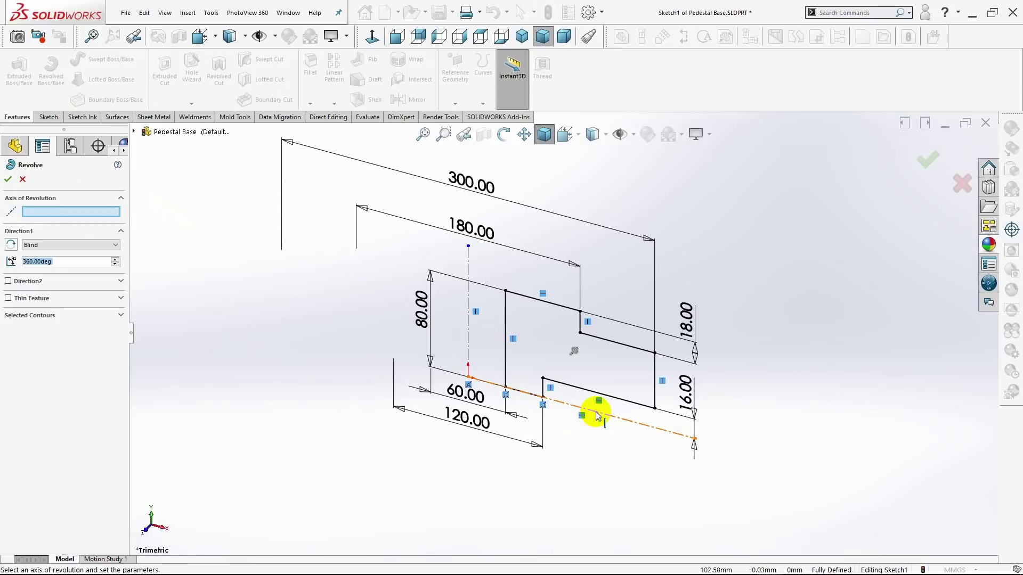
Revolve the stepped profile 360 degrees about the vertical centerline into a solid.
{"action": "left_click", "coordinate": [469, 337]}
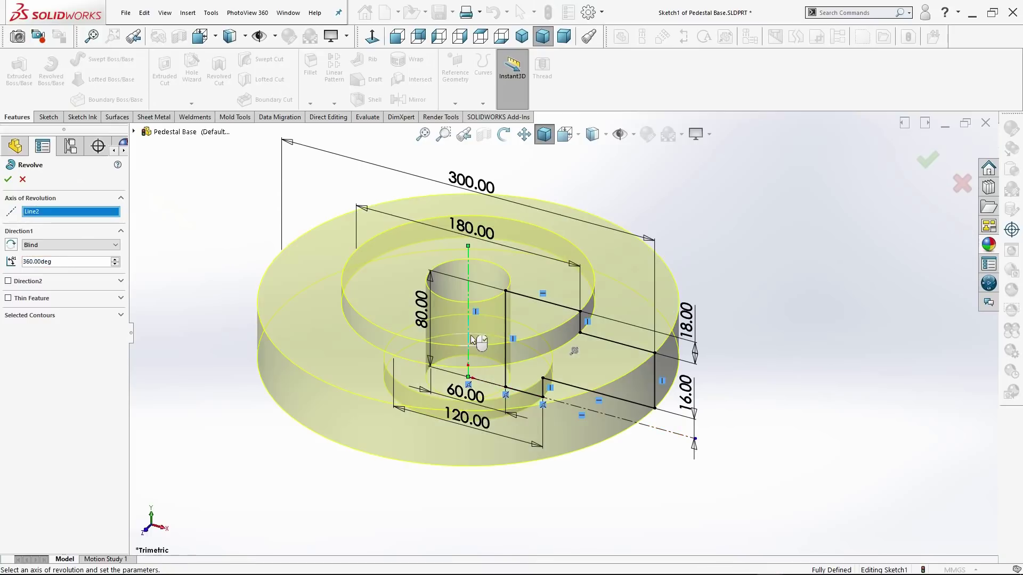
{"action": "left_click", "coordinate": [8, 179]}
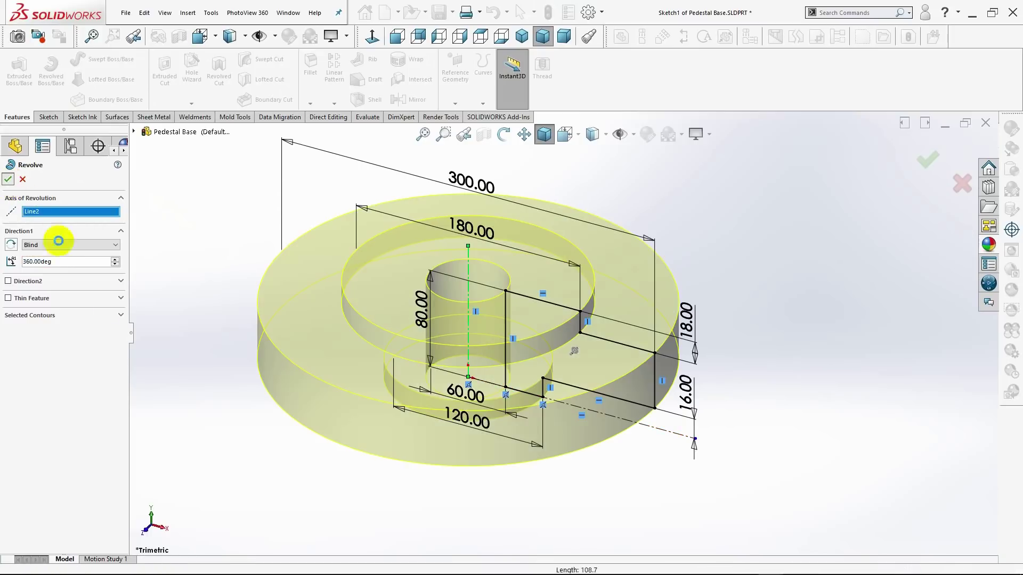
{"action": "left_click", "coordinate": [149, 347]}
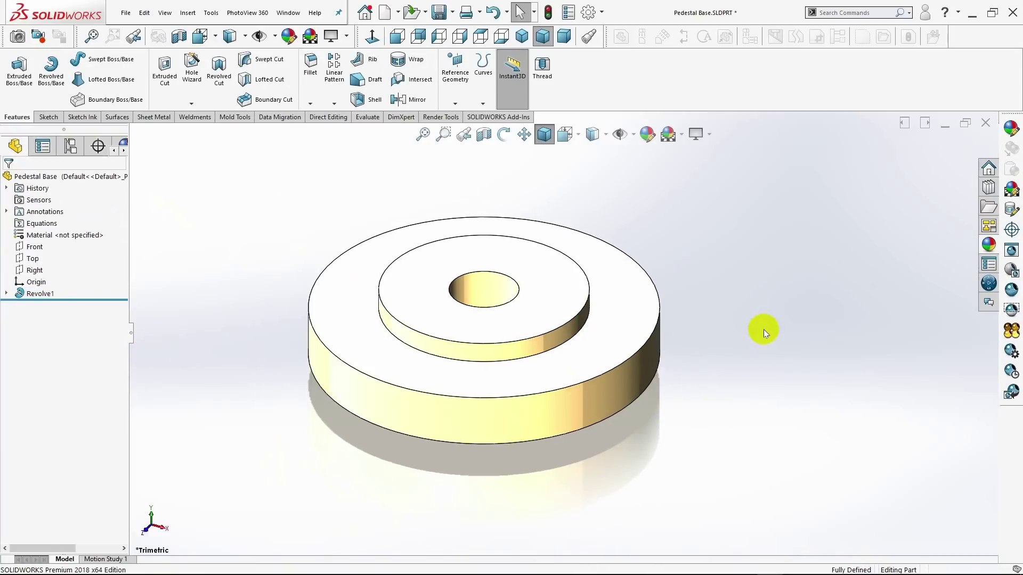
Show the part in isometric view and apply the satin finish gold appearance to it.
{"action": "mouse_move", "coordinate": [763, 330]}
{"action": "middle_mouse_down"}
{"action": "mouse_move", "coordinate": [727, 249]}
{"action": "mouse_move", "coordinate": [708, 274]}
{"action": "mouse_move", "coordinate": [756, 336]}
{"action": "middle_mouse_up"}
{"action": "left_click", "coordinate": [521, 36]}
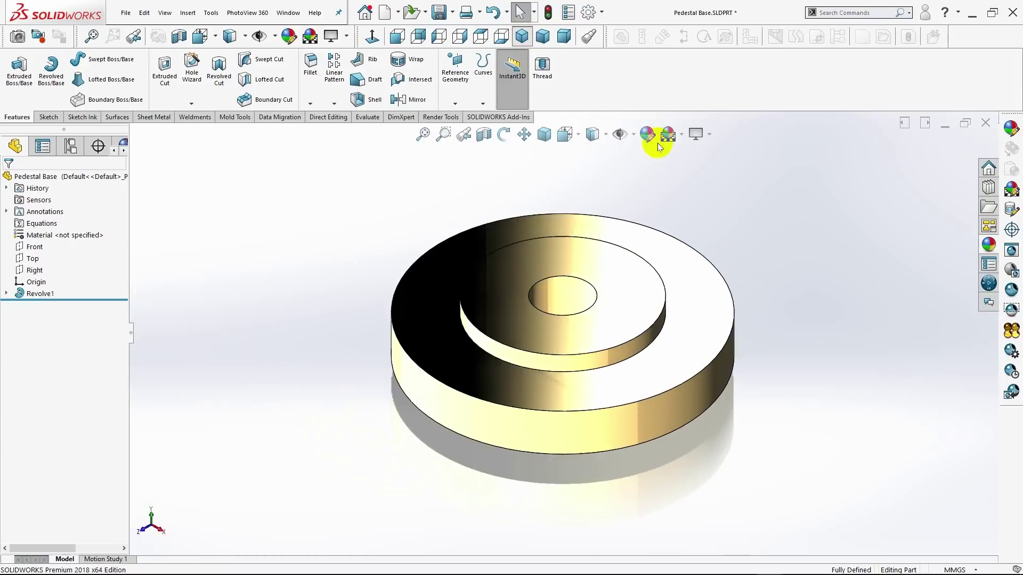
{"action": "left_click", "coordinate": [989, 245]}
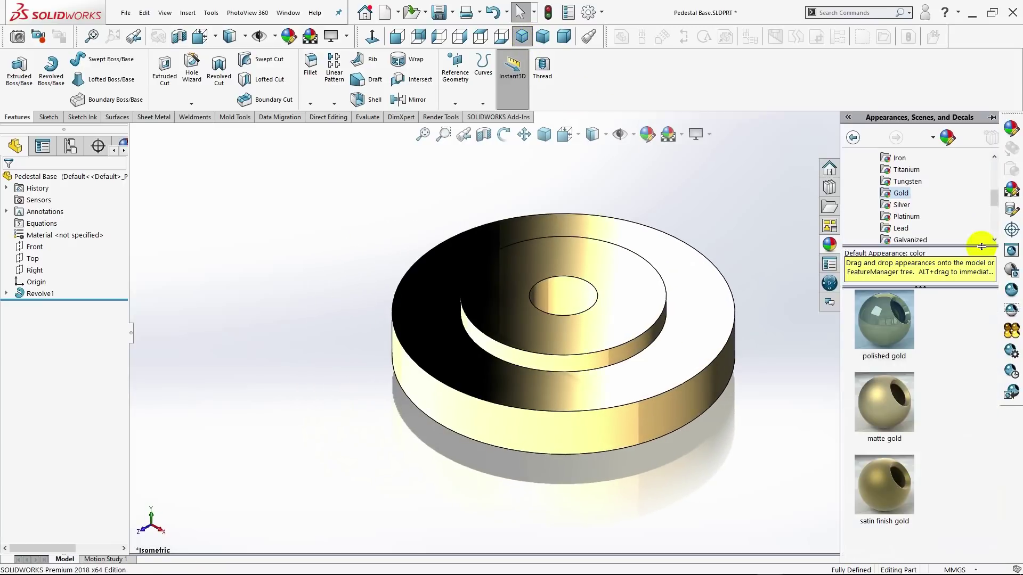
{"action": "double_click", "coordinate": [884, 482]}
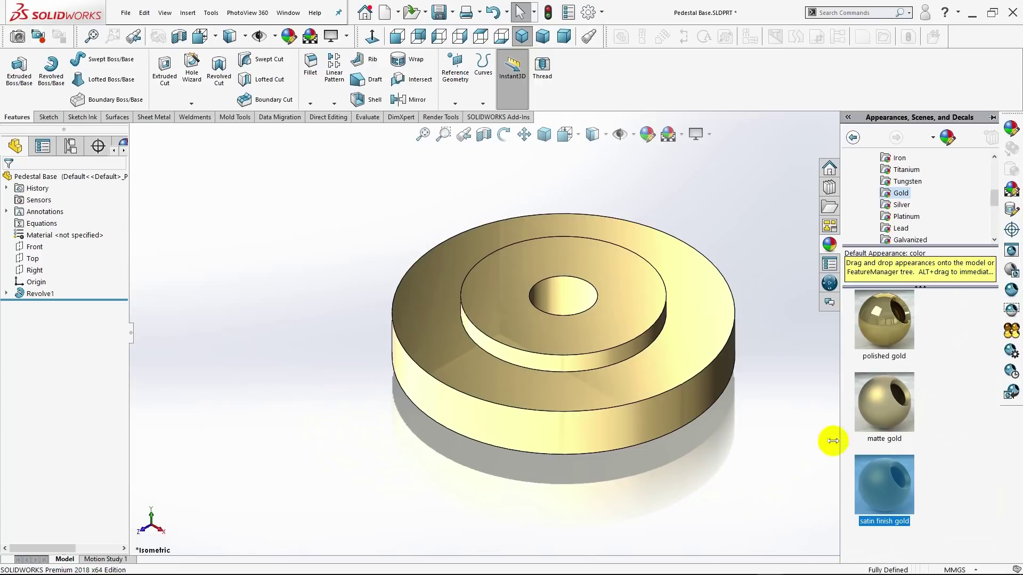
Try the matte gold appearance on the part and reapply satin finish gold.
{"action": "left_click", "coordinate": [877, 400]}
{"action": "double_click", "coordinate": [878, 397]}
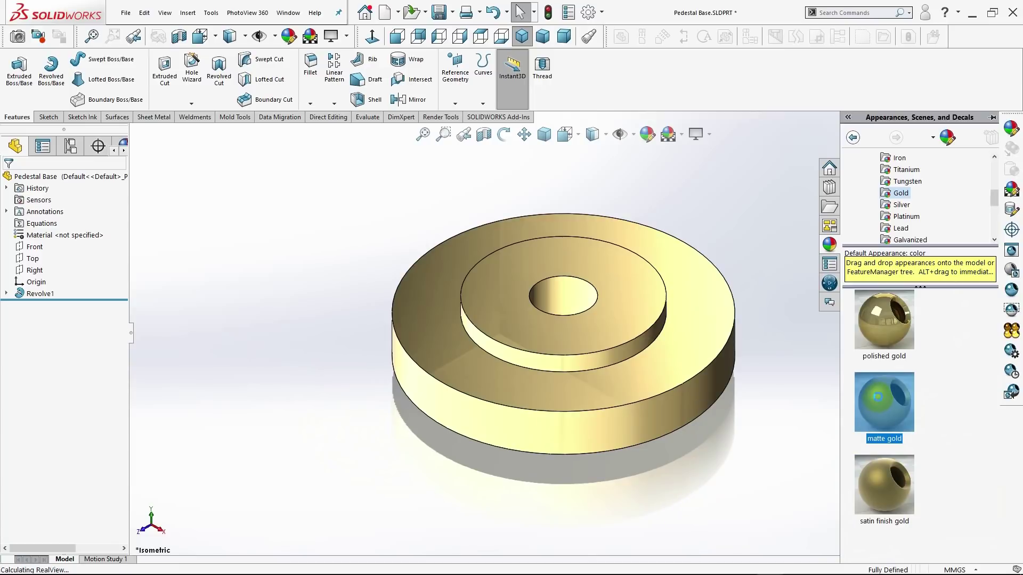
{"action": "double_click", "coordinate": [894, 487]}
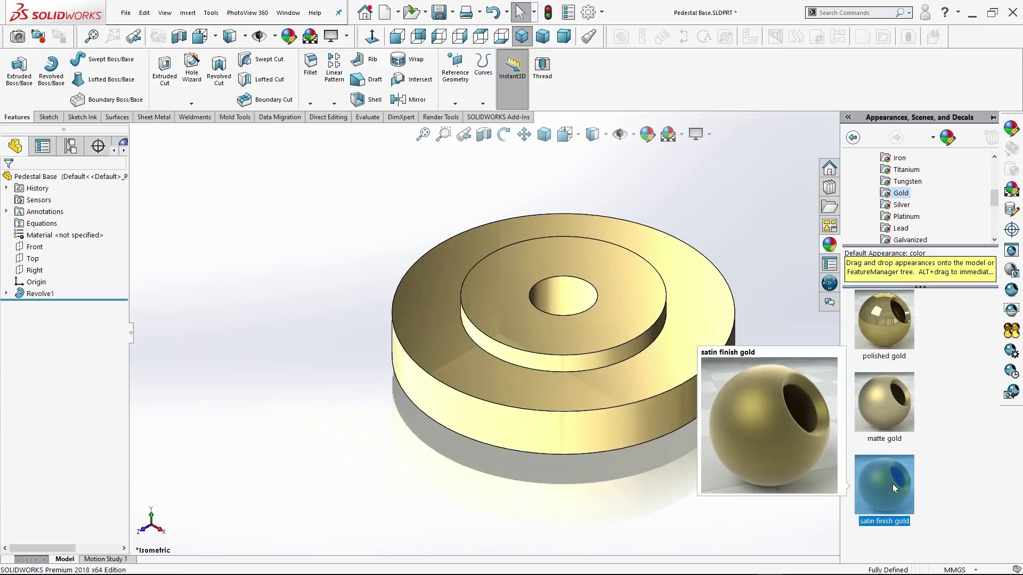
Start a sketch on the upper face of the larger disc, around the raised step.
{"action": "middle_click_drag", "start_coordinate": [693, 494], "coordinate": [654, 452]}
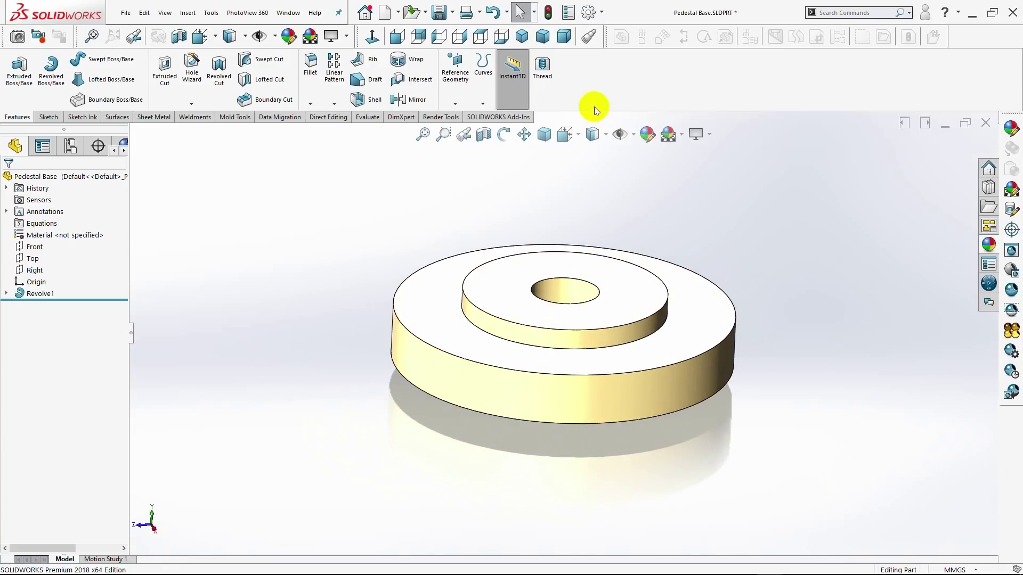
{"action": "left_click", "coordinate": [522, 36]}
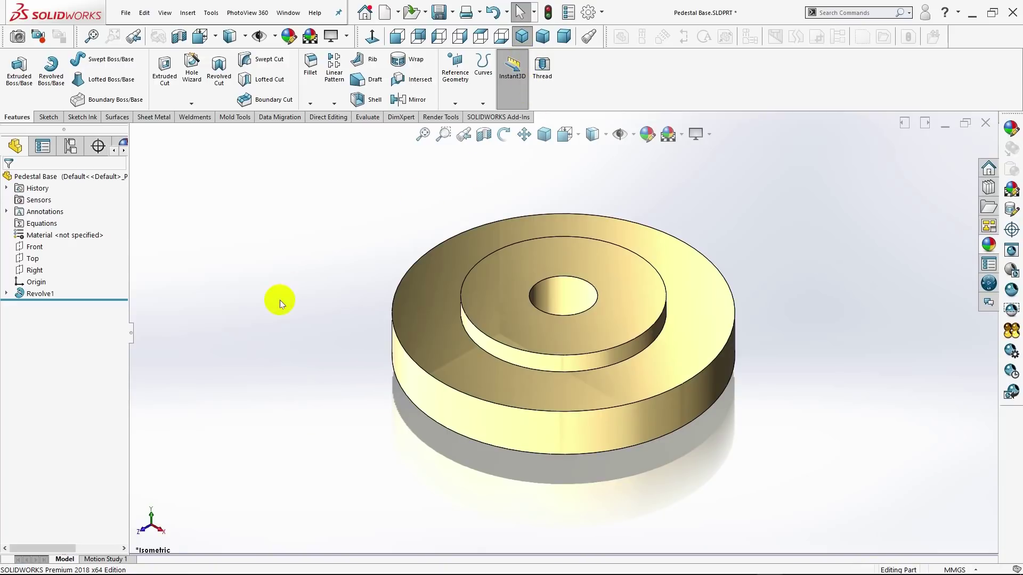
{"action": "left_click", "coordinate": [442, 340]}
{"action": "left_click", "coordinate": [486, 307]}
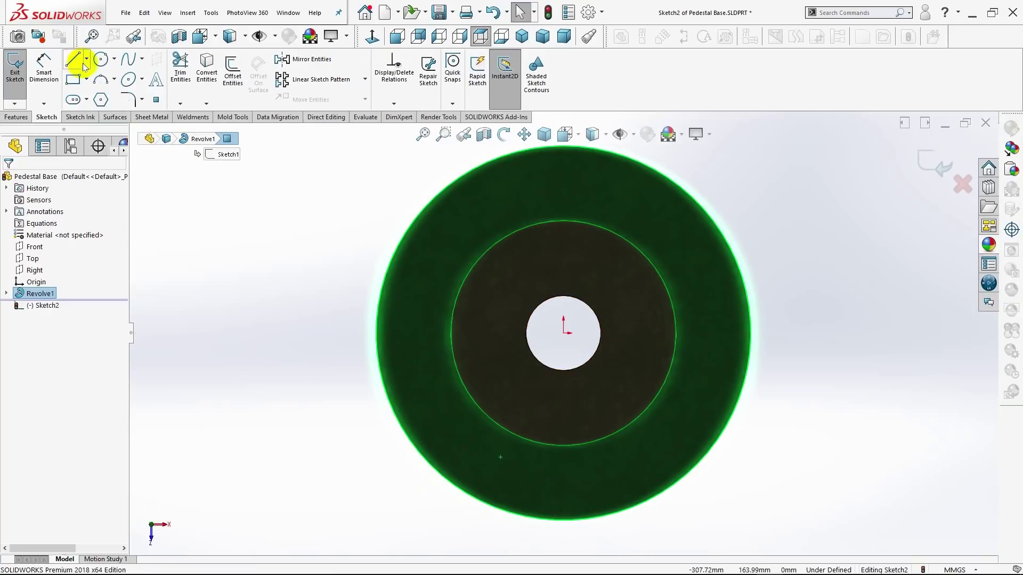
Draw a vertical centerline about 203 mm long from the origin, extending past the disc's outer edge.
{"action": "left_click", "coordinate": [86, 60]}
{"action": "left_click", "coordinate": [94, 86]}
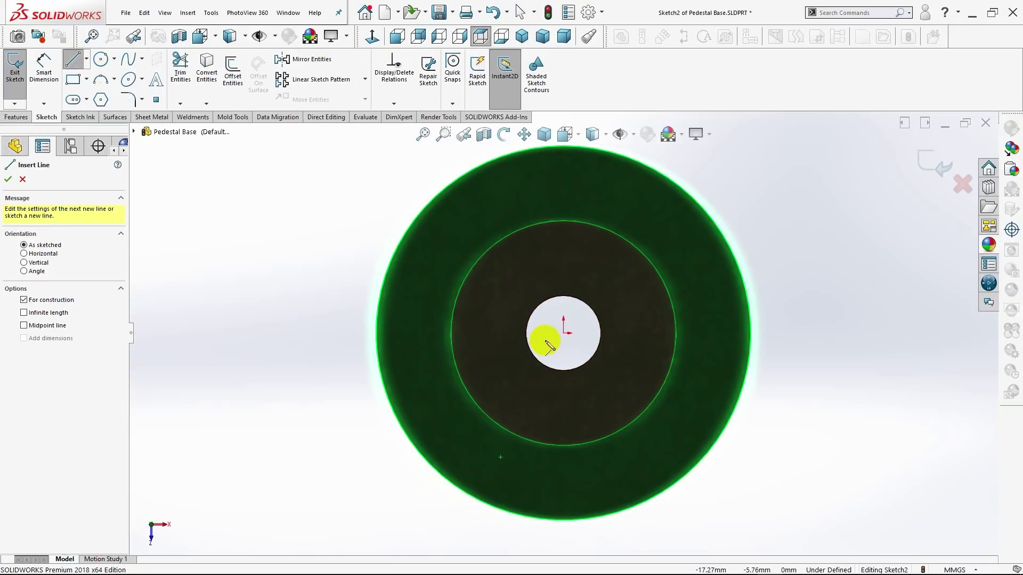
{"action": "left_click_drag", "start_coordinate": [563, 333], "coordinate": [577, 259]}
{"action": "scroll", "coordinate": [577, 266], "scroll_direction": "up", "scroll_amount": 3}
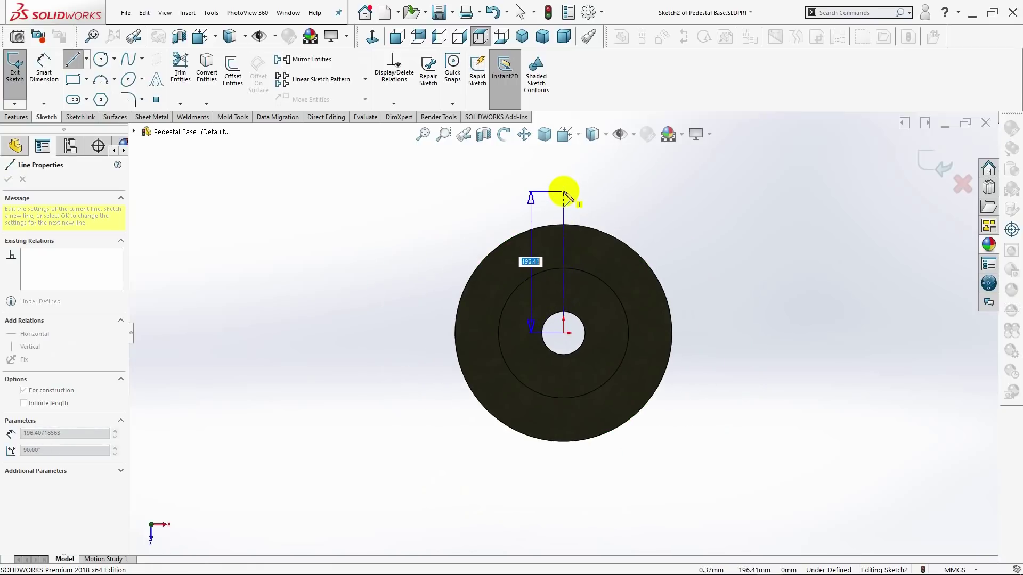
{"action": "left_click", "coordinate": [564, 186]}
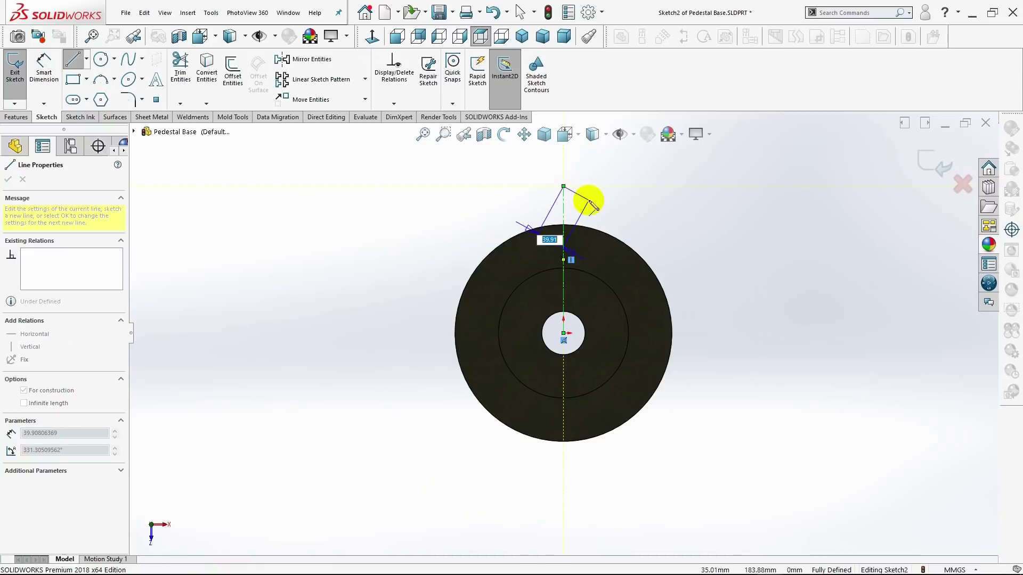
{"action": "key", "text": "Escape"}
{"action": "scroll", "coordinate": [595, 212], "scroll_direction": "down", "scroll_amount": 2}
{"action": "scroll", "coordinate": [577, 445], "scroll_direction": "up", "scroll_amount": 1}
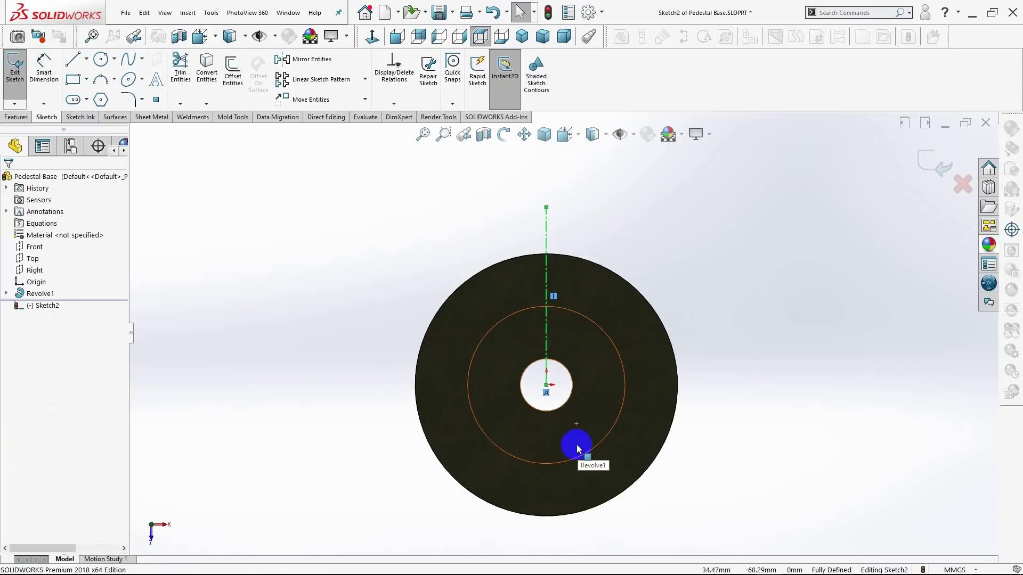
{"action": "scroll", "coordinate": [577, 446], "scroll_direction": "down", "scroll_amount": 1}
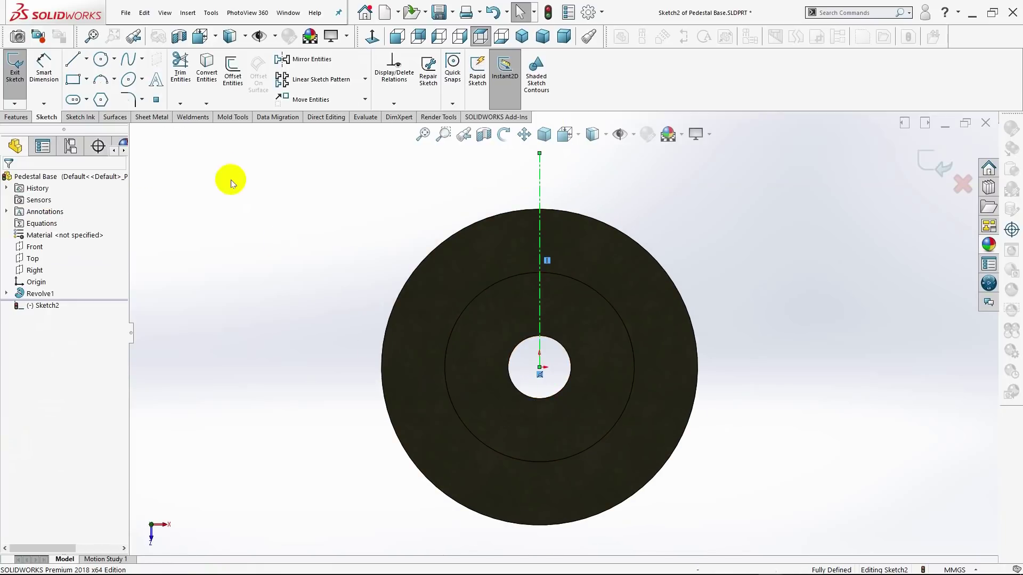
Draw a second centerline from the origin past the outer edge, tilted about 25 degrees clockwise from the vertical centerline.
{"action": "left_click", "coordinate": [86, 59]}
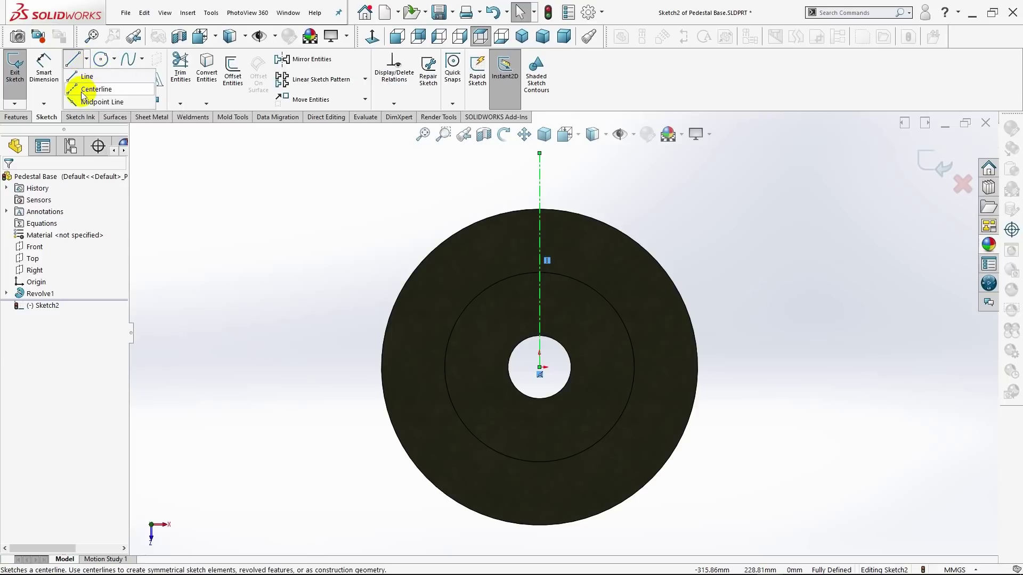
{"action": "left_click", "coordinate": [81, 94]}
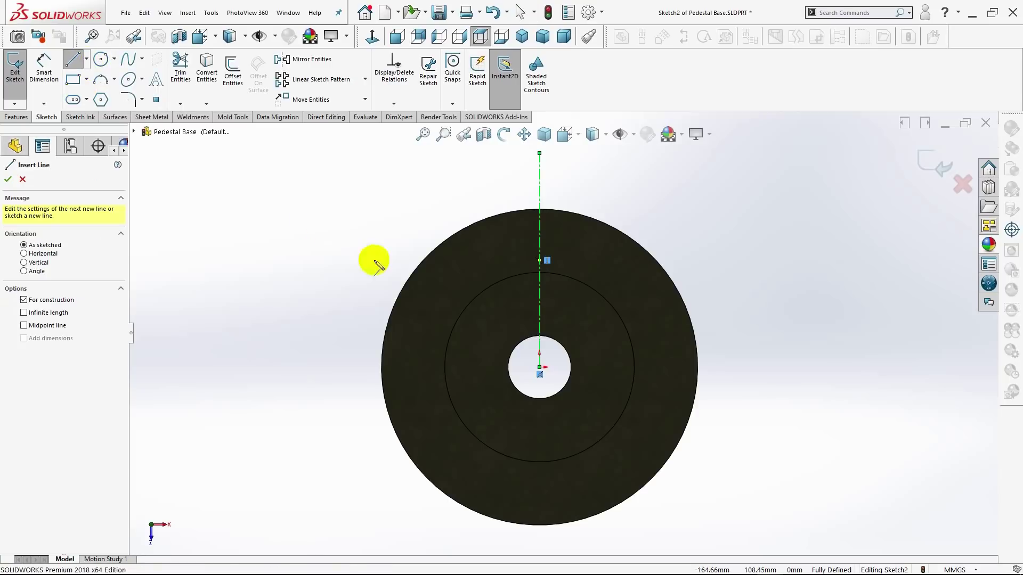
{"action": "left_click", "coordinate": [540, 367]}
{"action": "left_click", "coordinate": [599, 161]}
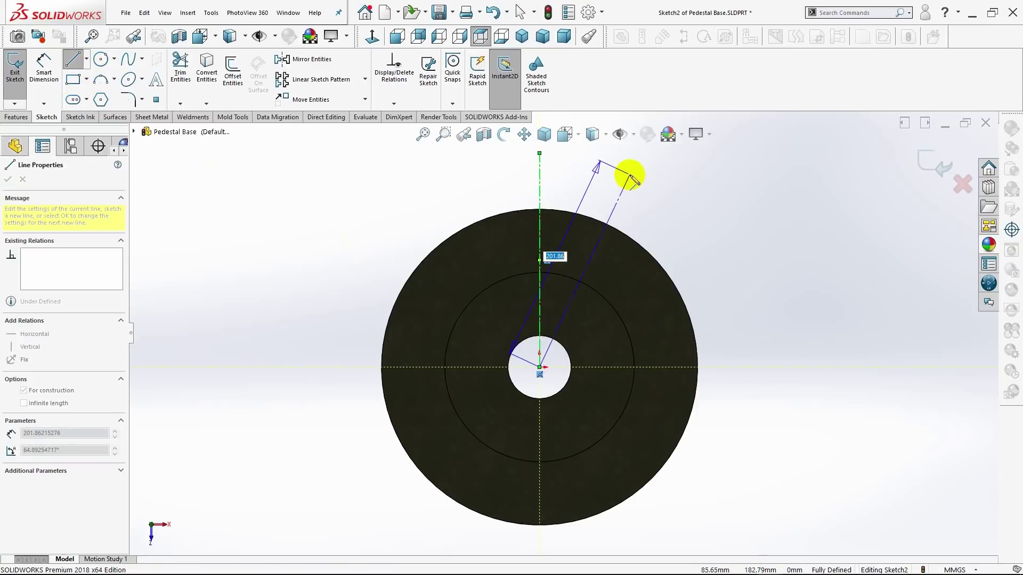
{"action": "left_click", "coordinate": [629, 175]}
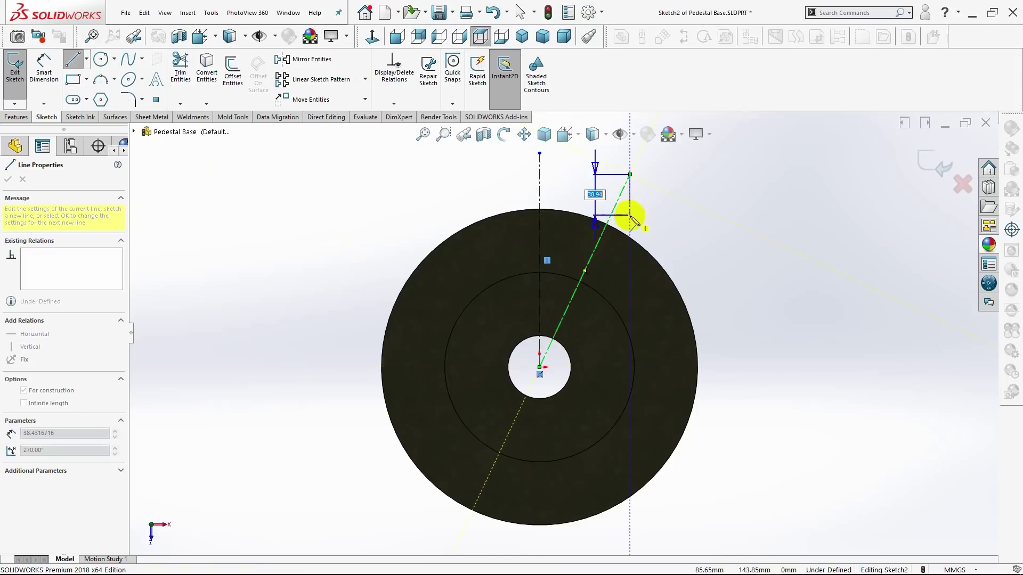
{"action": "key", "text": "Escape"}
{"action": "scroll", "coordinate": [629, 216], "scroll_direction": "up", "scroll_amount": 1}
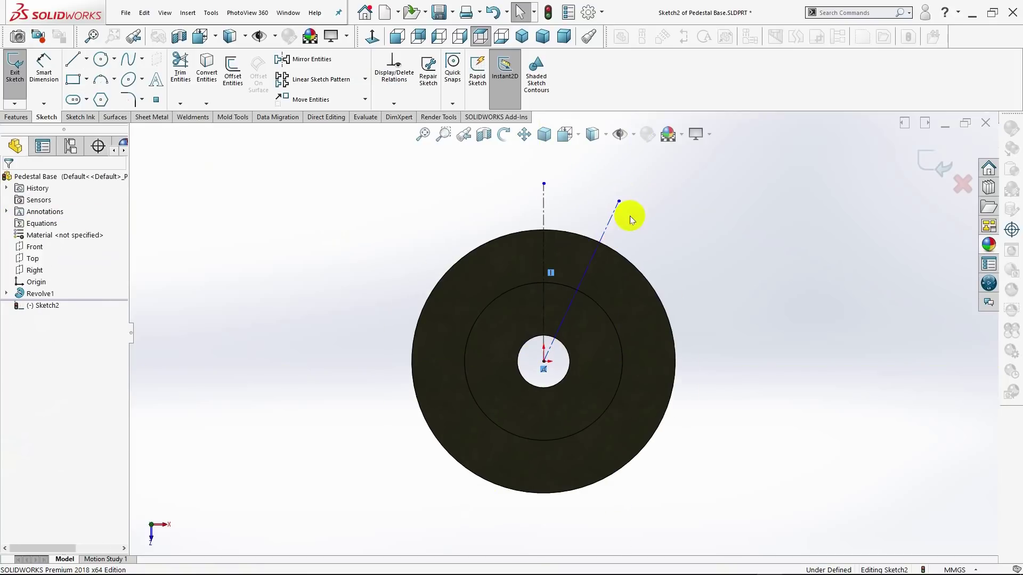
Dimension the angle between the two centerlines as 22.5 degrees.
{"action": "left_click", "coordinate": [35, 83]}
{"action": "left_click", "coordinate": [543, 301]}
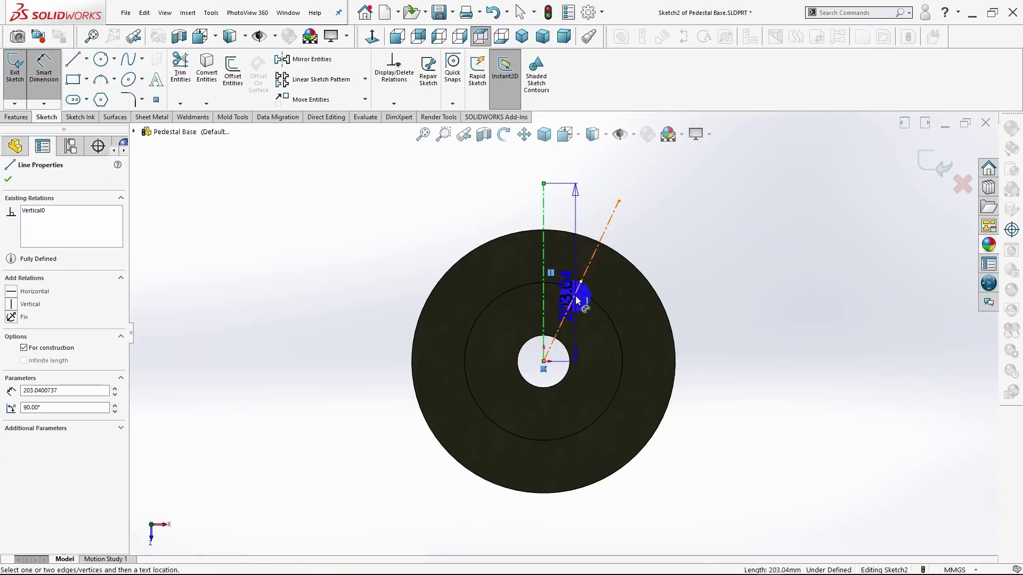
{"action": "left_click", "coordinate": [575, 297]}
{"action": "left_click", "coordinate": [579, 229]}
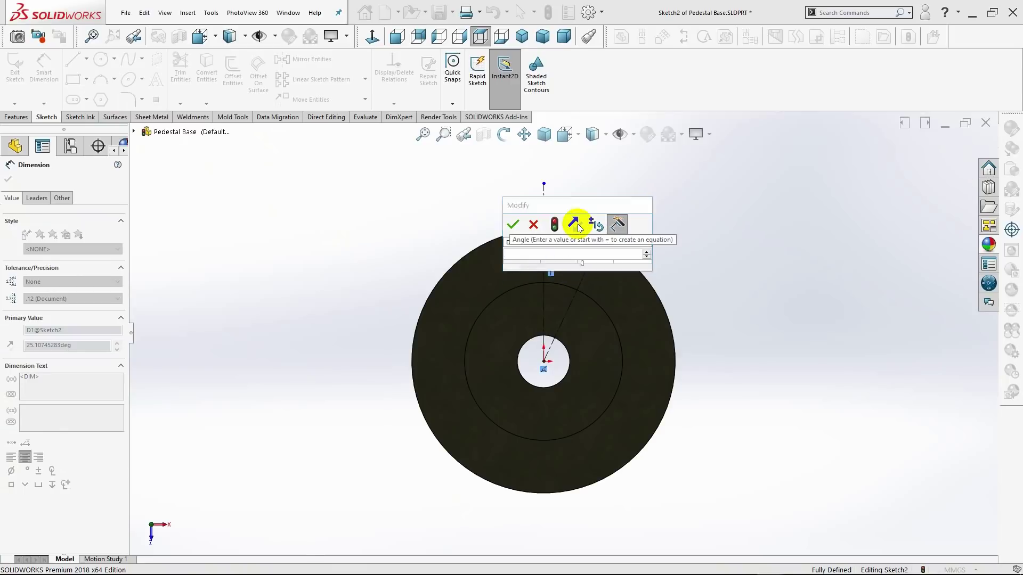
{"action": "type", "text": "22.5"}
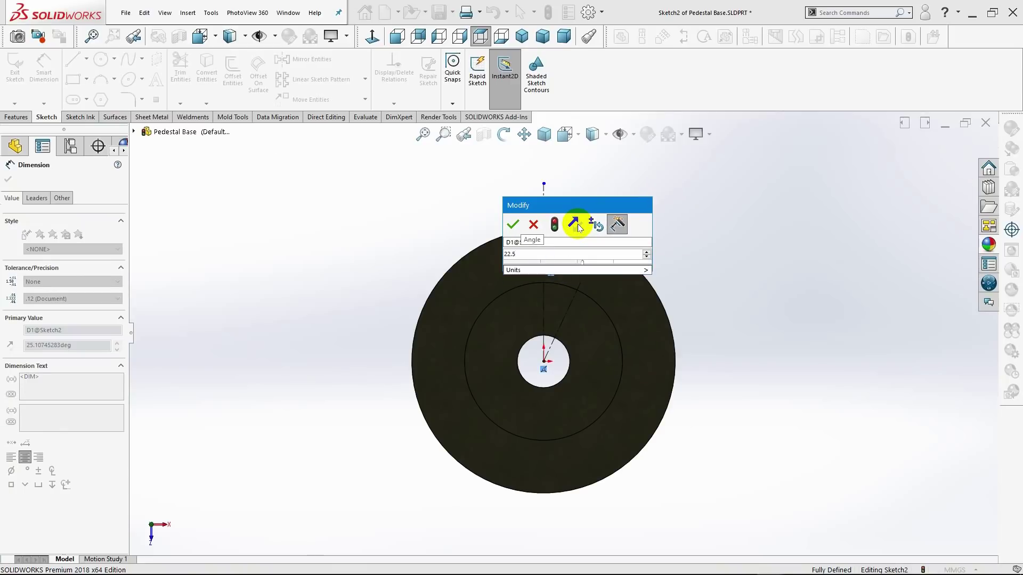
{"action": "key", "text": "Return"}
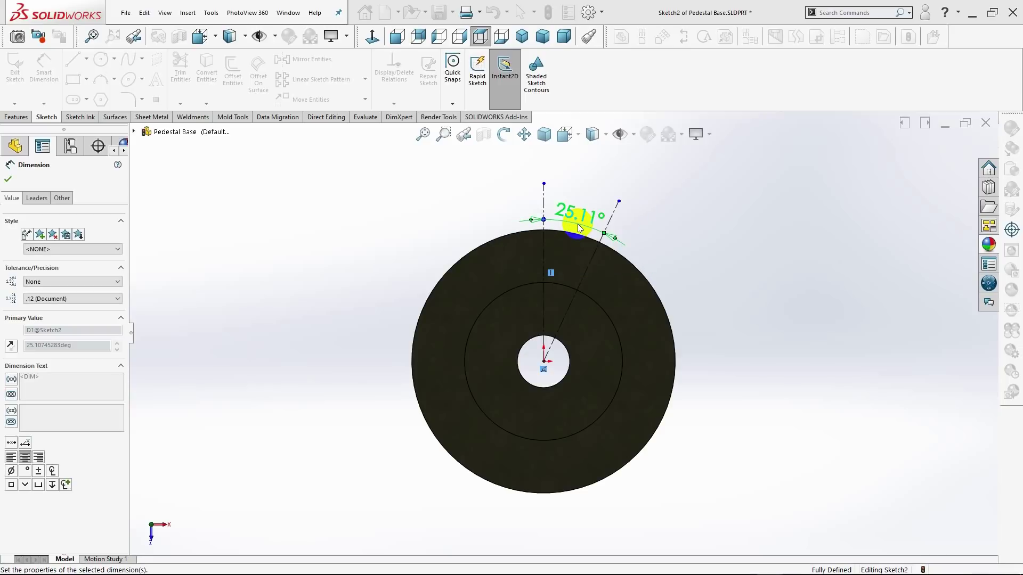
{"action": "left_click", "coordinate": [8, 179]}
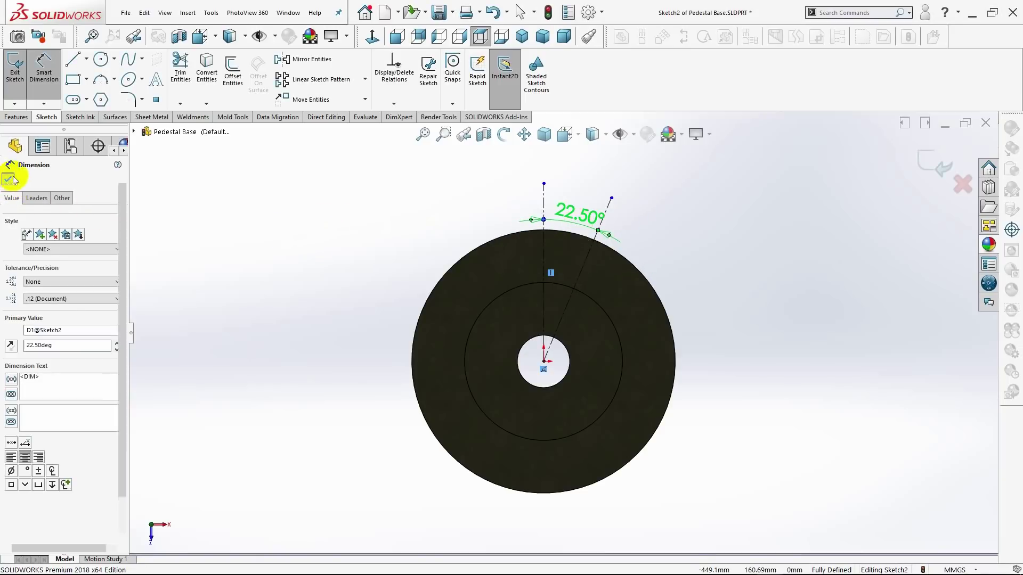
Turn off RealView graphics so the part is displayed in plain color.
{"action": "left_click", "coordinate": [605, 136]}
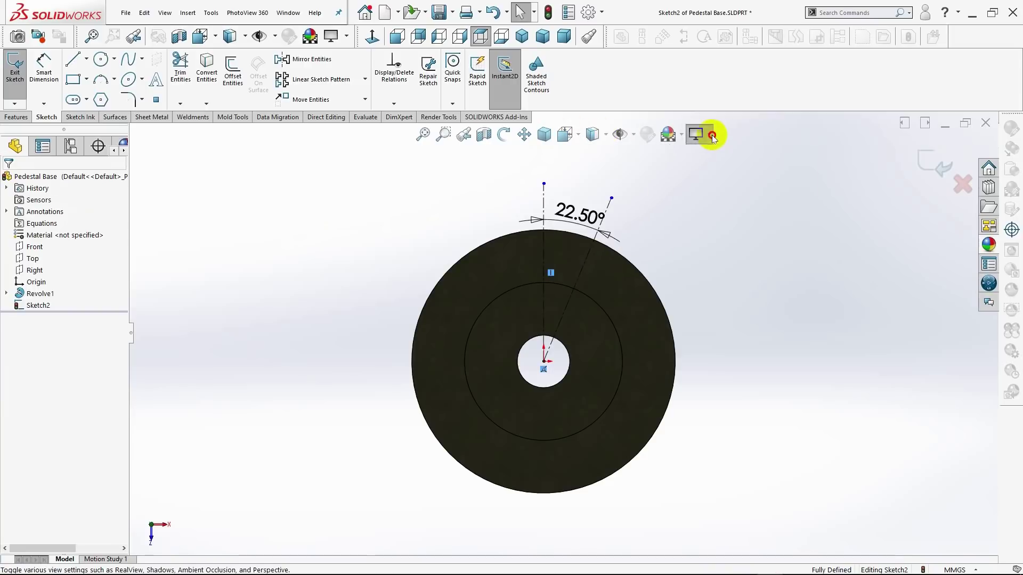
{"action": "left_click", "coordinate": [709, 134]}
{"action": "left_click", "coordinate": [711, 144]}
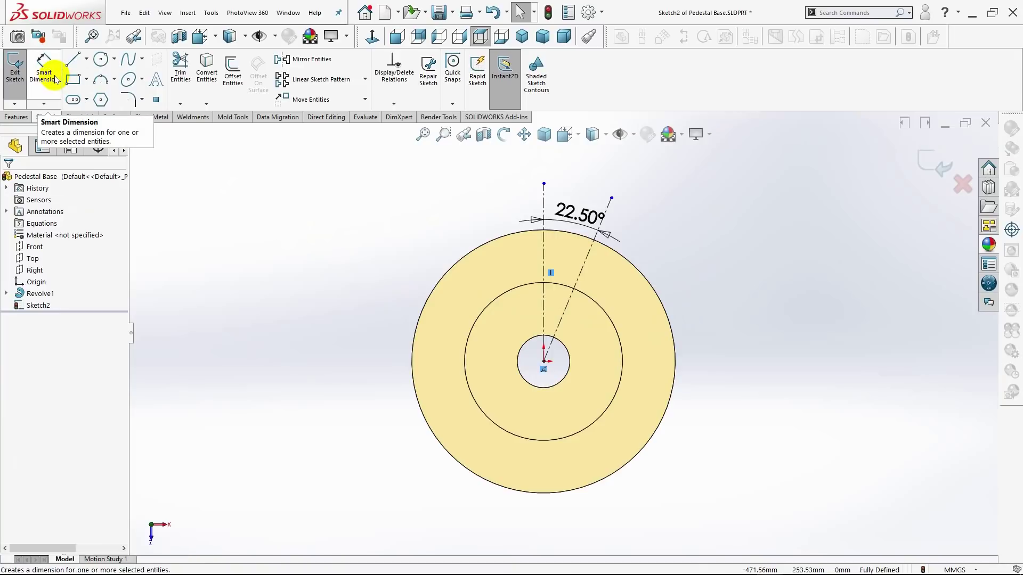
Draw a 240 mm diameter construction circle centered on the origin and place its diameter dimension outside the part.
{"action": "left_click", "coordinate": [99, 57]}
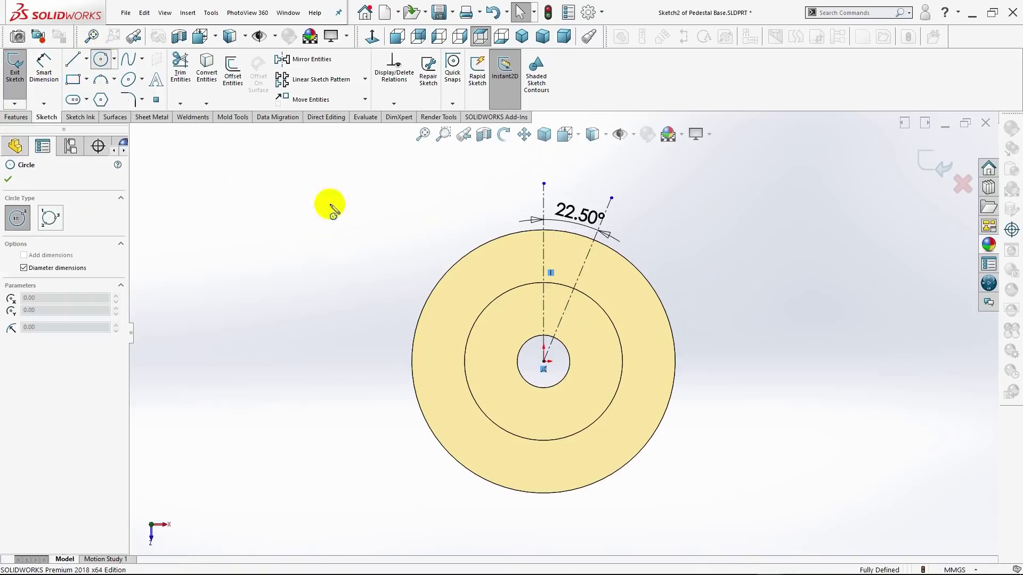
{"action": "left_click", "coordinate": [574, 351]}
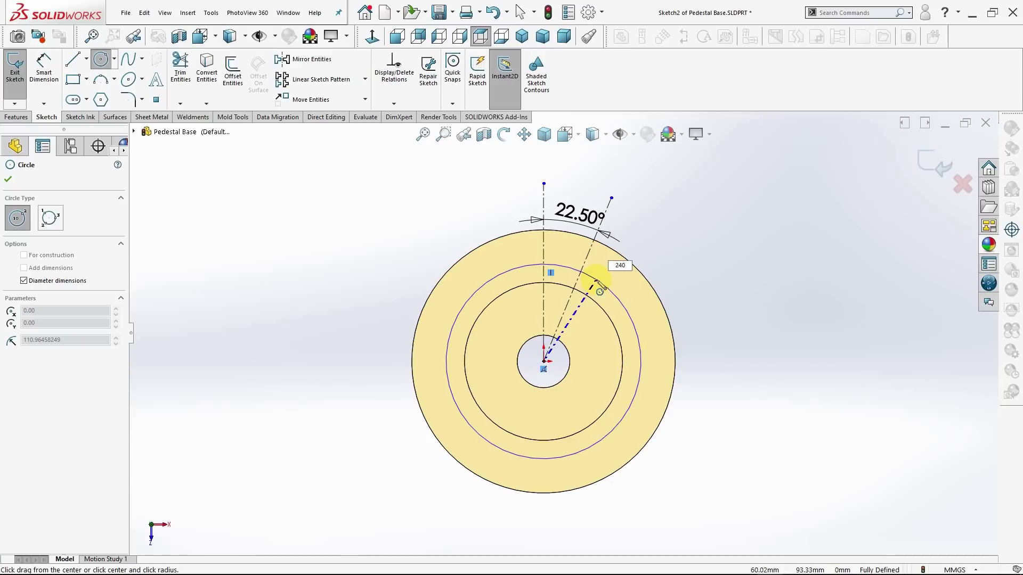
{"action": "key", "text": "Return"}
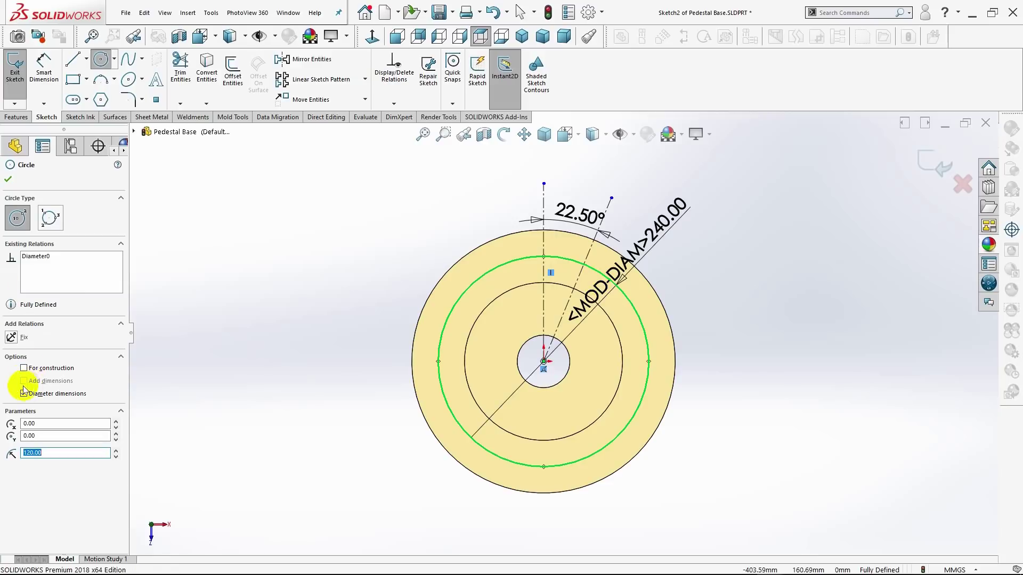
{"action": "left_click", "coordinate": [24, 369]}
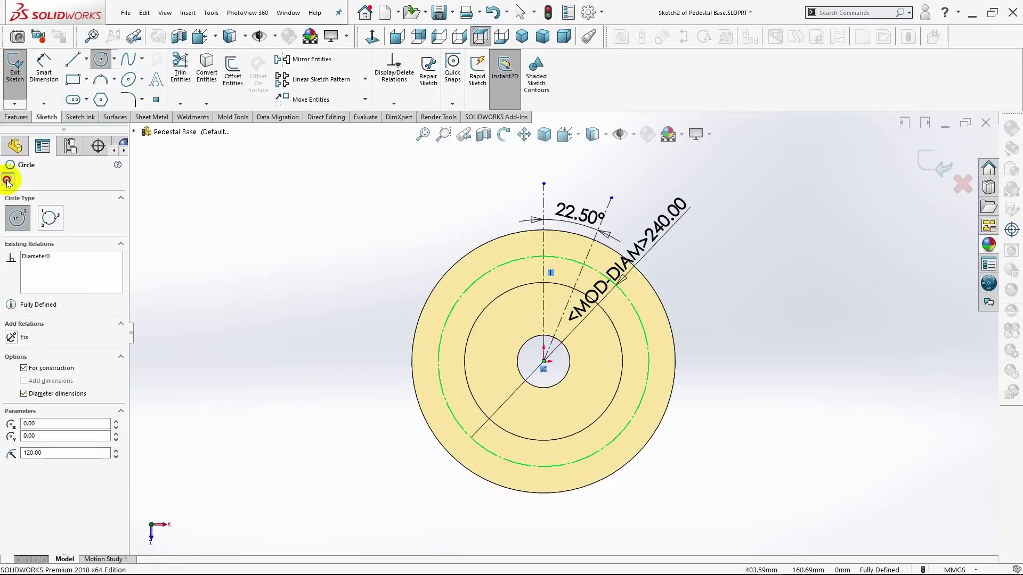
{"action": "left_click", "coordinate": [8, 181]}
{"action": "left_click_drag", "start_coordinate": [669, 229], "coordinate": [771, 274]}
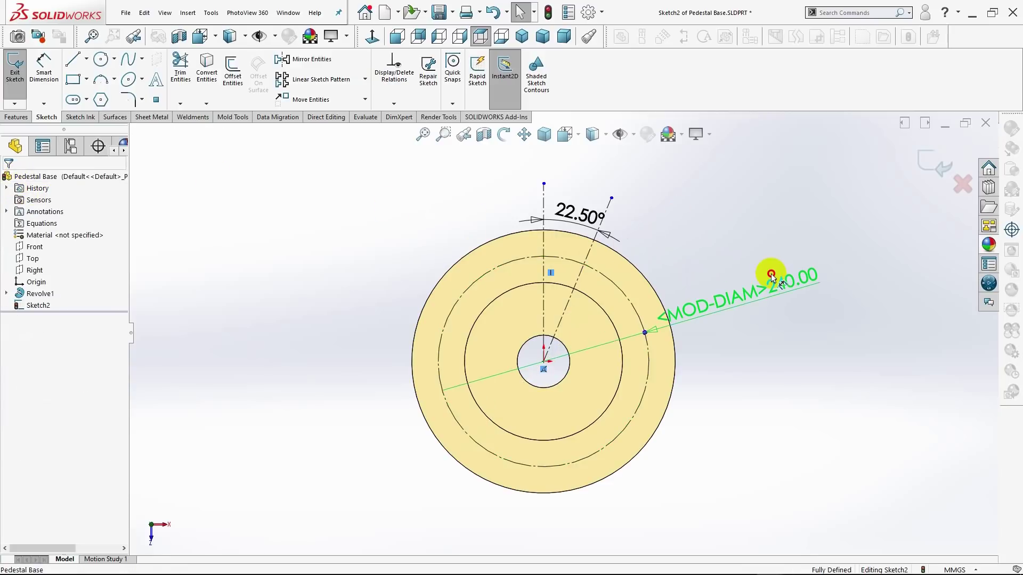
{"action": "left_click", "coordinate": [9, 181]}
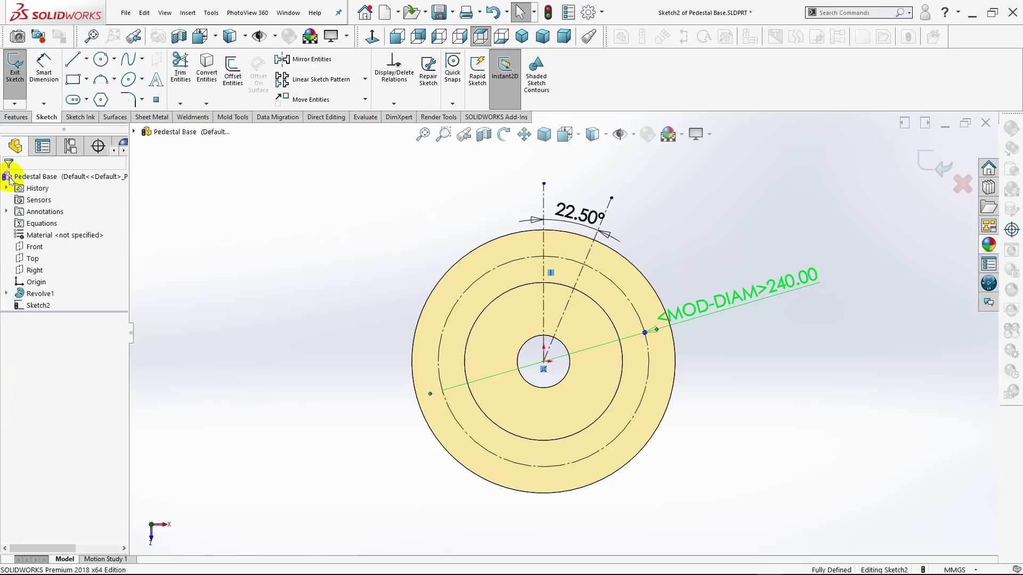
Draw circles where the construction circle crosses the centerlines: 8 mm diameter on the angled one and 18 mm diameter on the vertical one.
{"action": "left_click", "coordinate": [101, 59]}
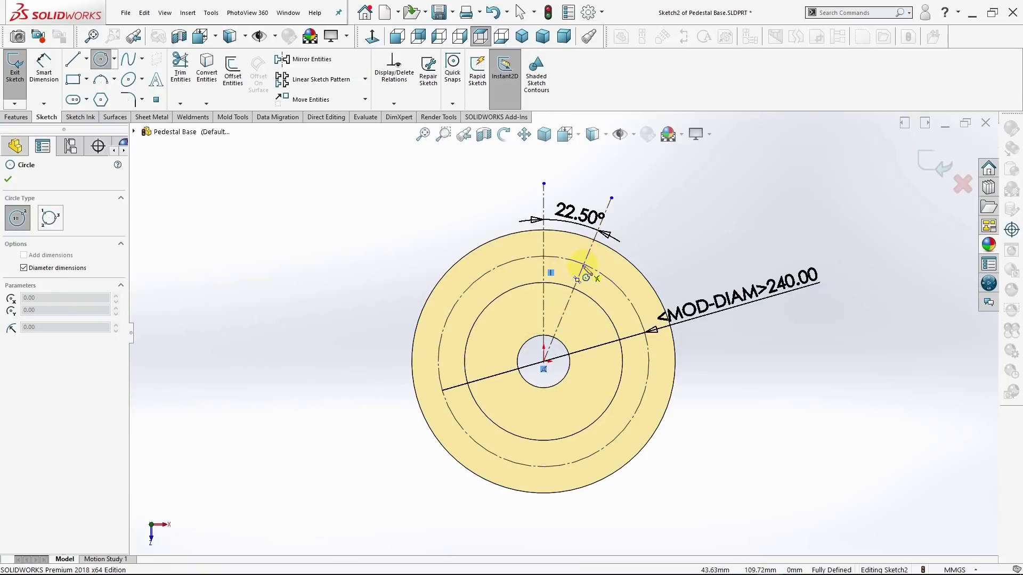
{"action": "scroll", "coordinate": [586, 265], "scroll_direction": "down", "scroll_amount": 5}
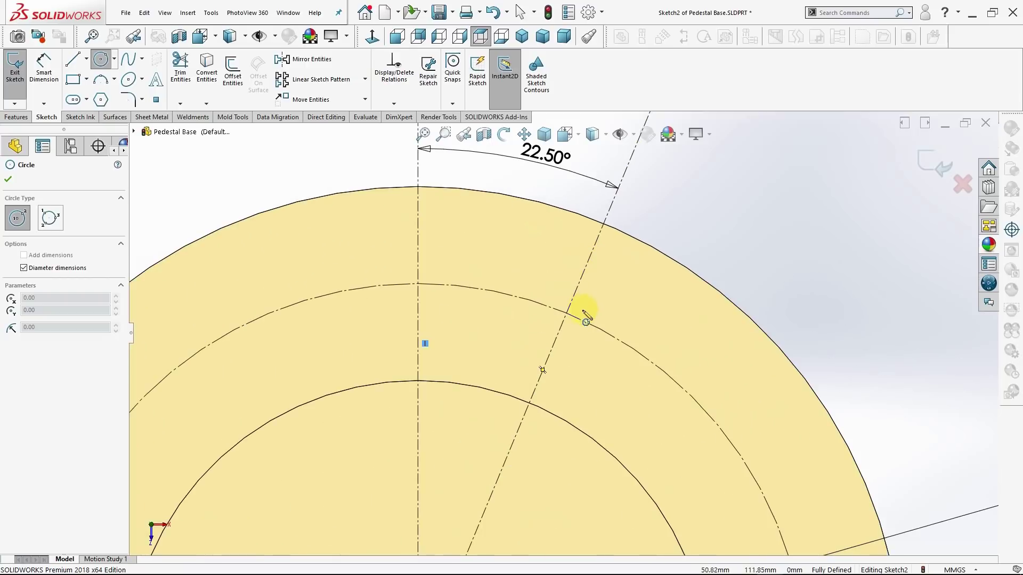
{"action": "left_click", "coordinate": [567, 313]}
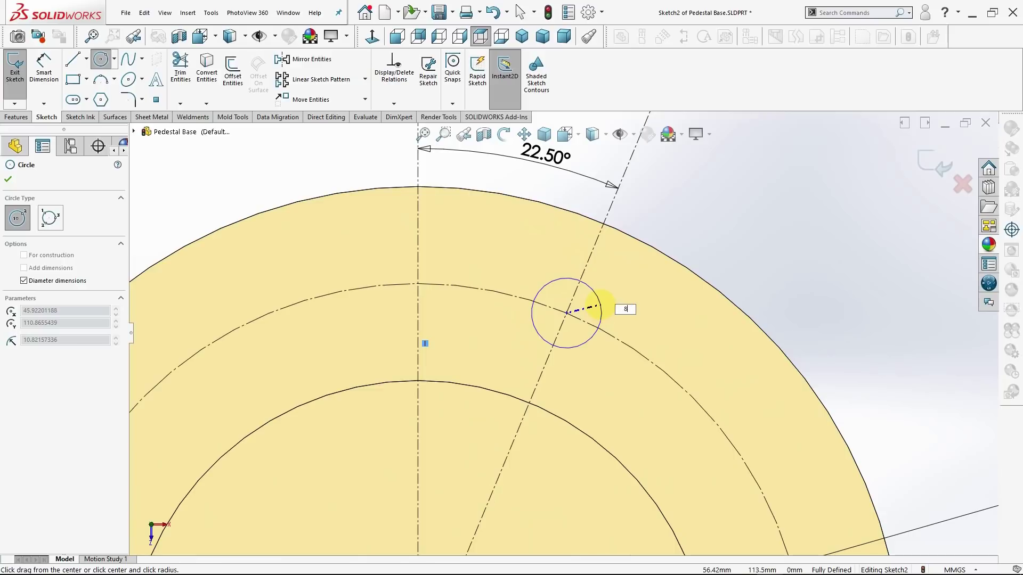
{"action": "key", "text": "Return"}
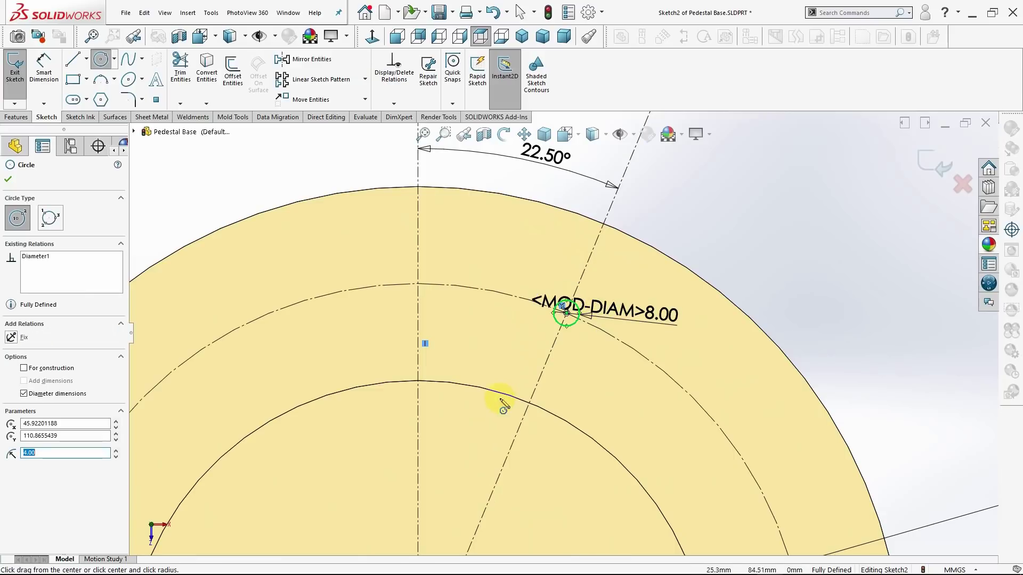
{"action": "left_click", "coordinate": [418, 284]}
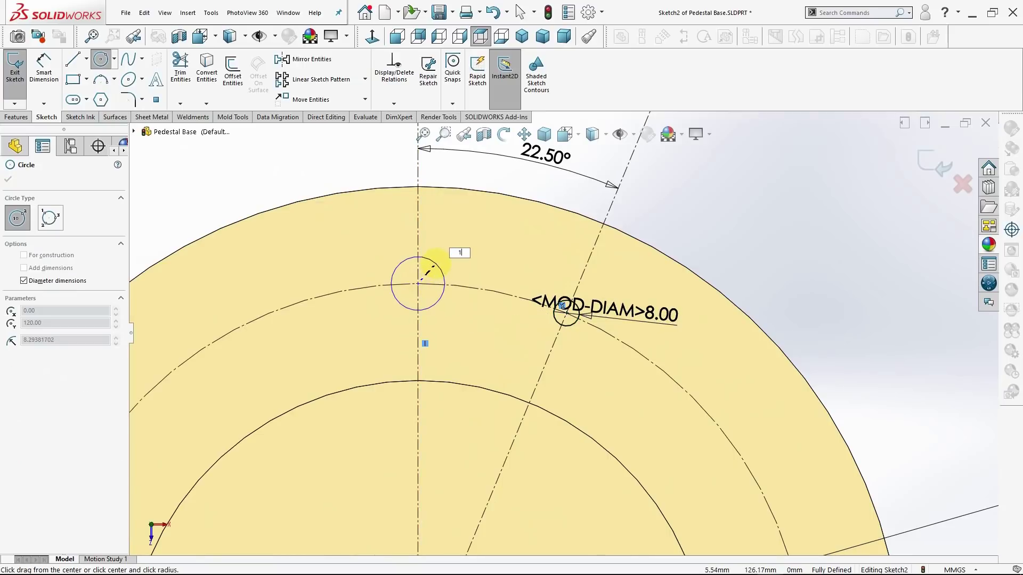
{"action": "key", "text": "Return"}
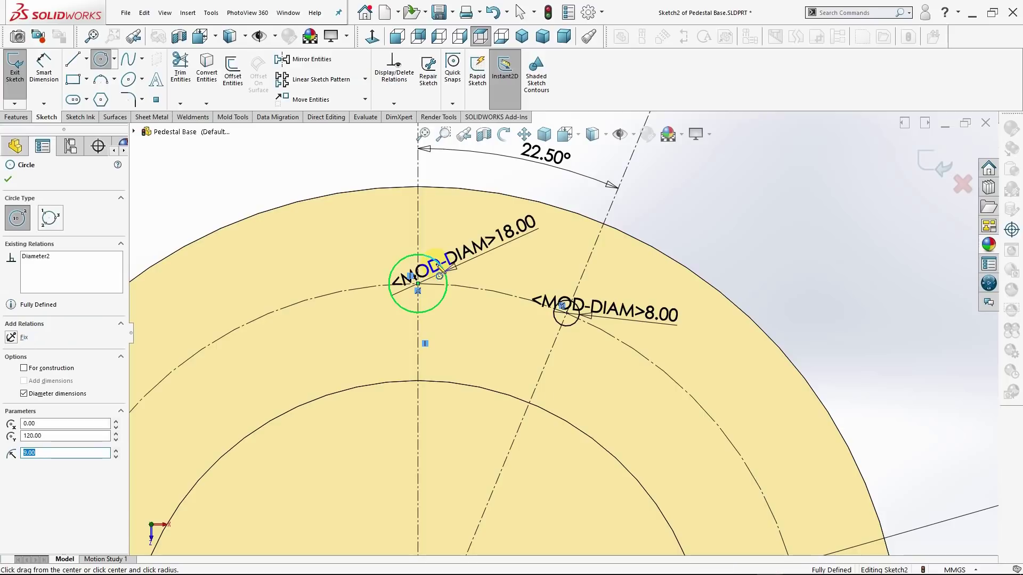
{"action": "left_click", "coordinate": [8, 179]}
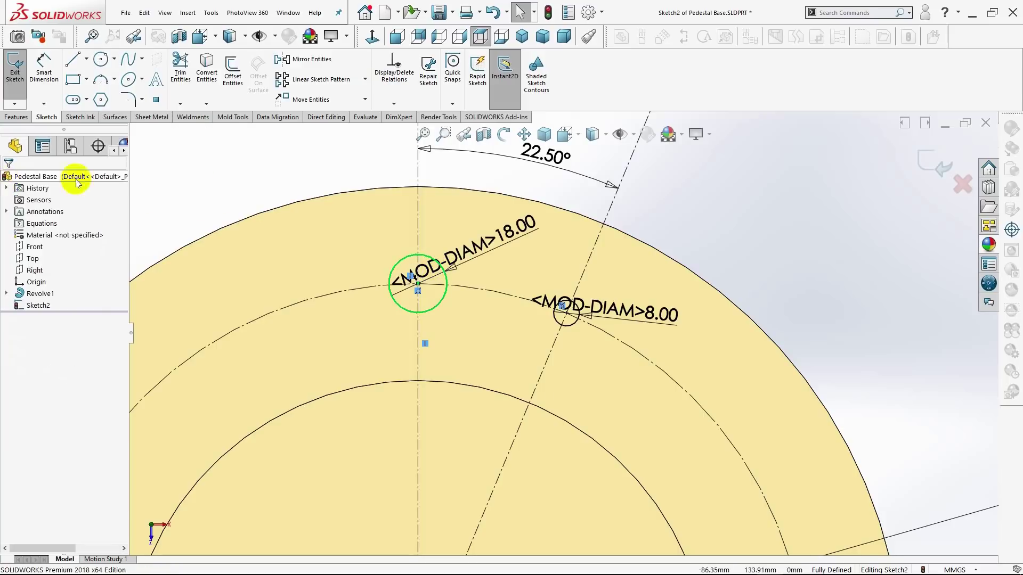
Move the 8 mm diameter dimension up and away from its circle.
{"action": "left_click", "coordinate": [738, 233]}
{"action": "left_click_drag", "start_coordinate": [663, 325], "coordinate": [754, 249]}
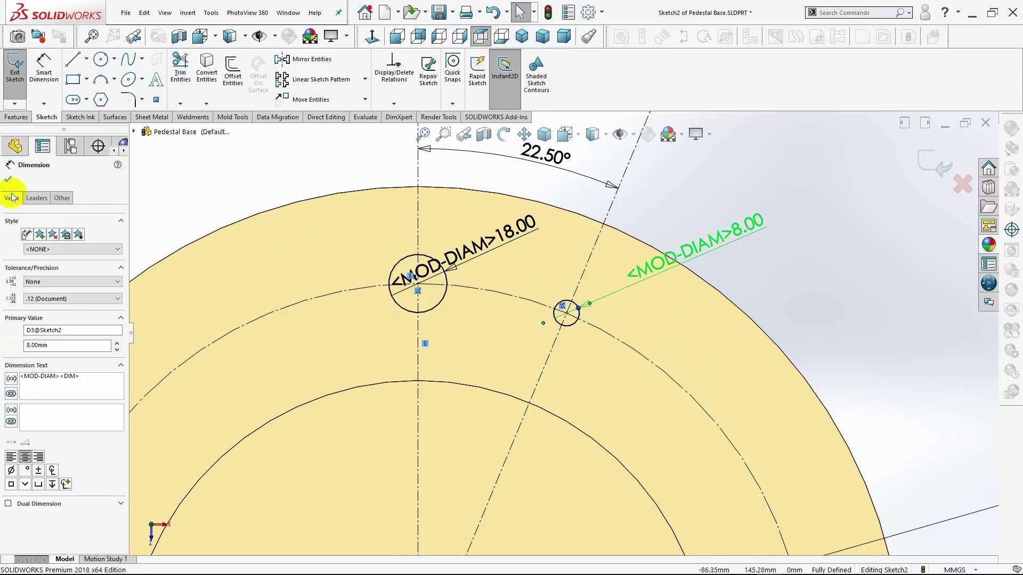
{"action": "left_click", "coordinate": [8, 179]}
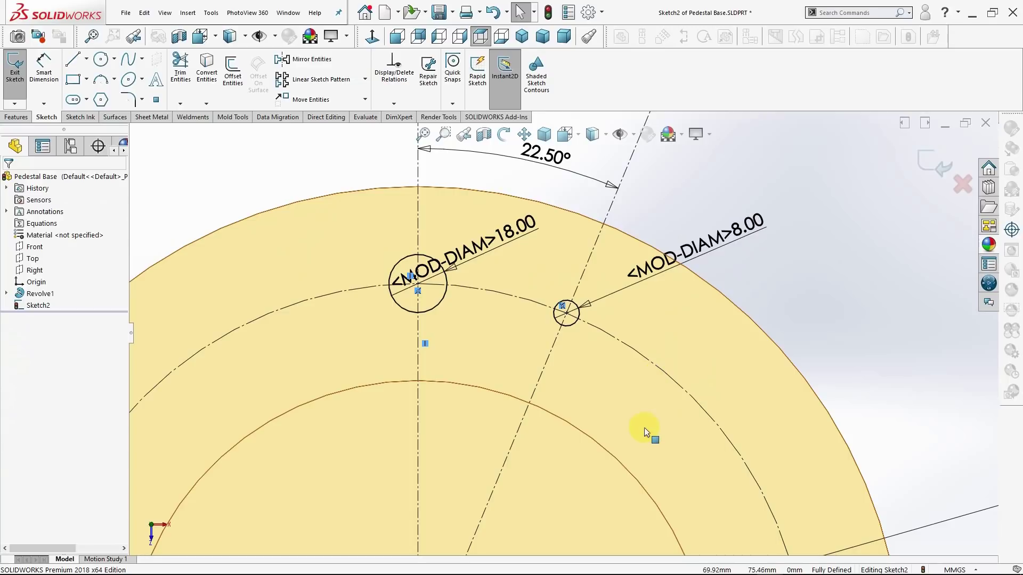
Circular-pattern the 18 mm circle about the origin with 8 equally spaced instances over 360°.
{"action": "scroll", "coordinate": [645, 431], "scroll_direction": "down", "scroll_amount": 3}
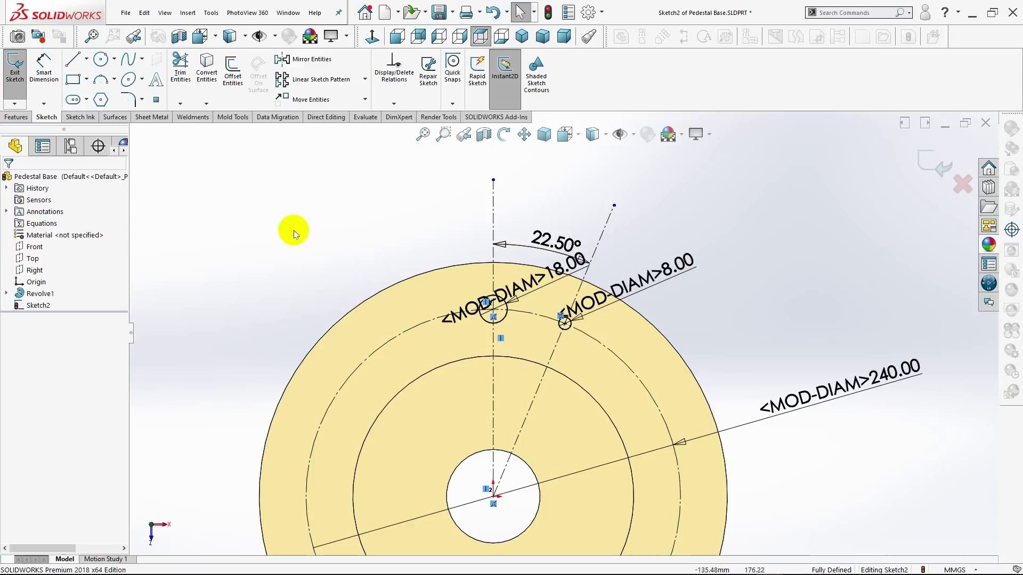
{"action": "left_click", "coordinate": [350, 86]}
{"action": "left_click", "coordinate": [365, 80]}
{"action": "left_click", "coordinate": [356, 109]}
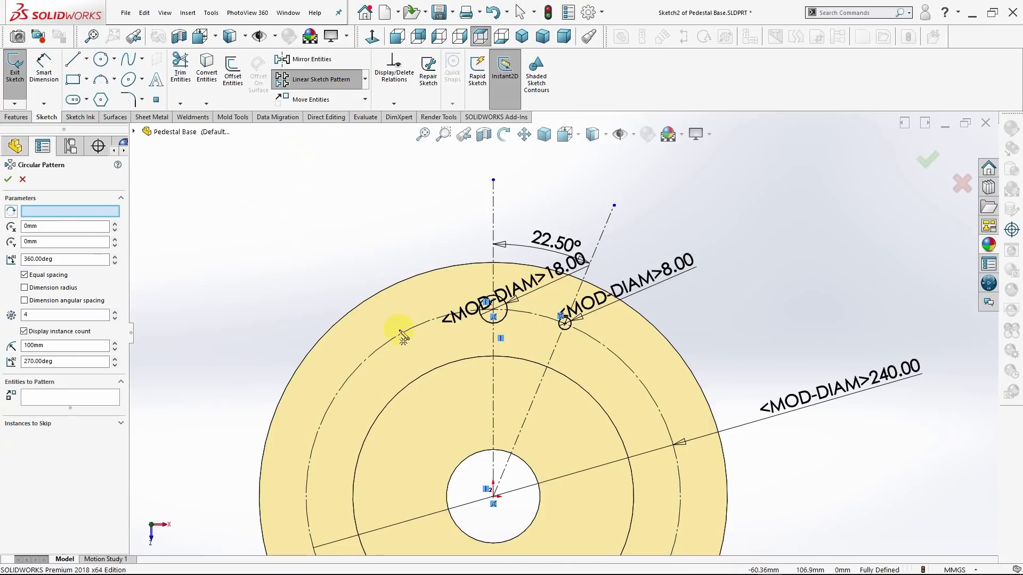
{"action": "left_click", "coordinate": [486, 319]}
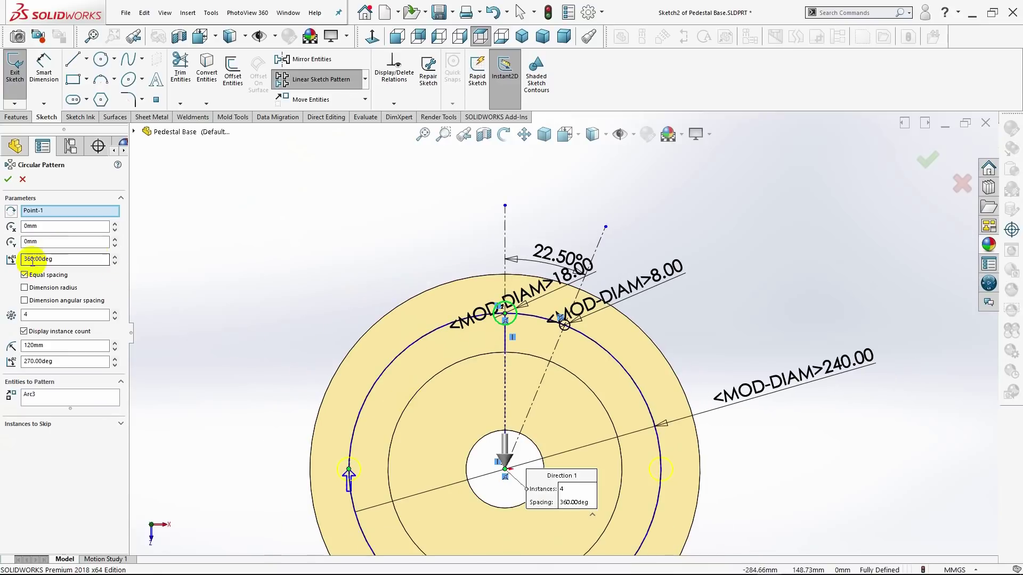
{"action": "left_click", "coordinate": [116, 315]}
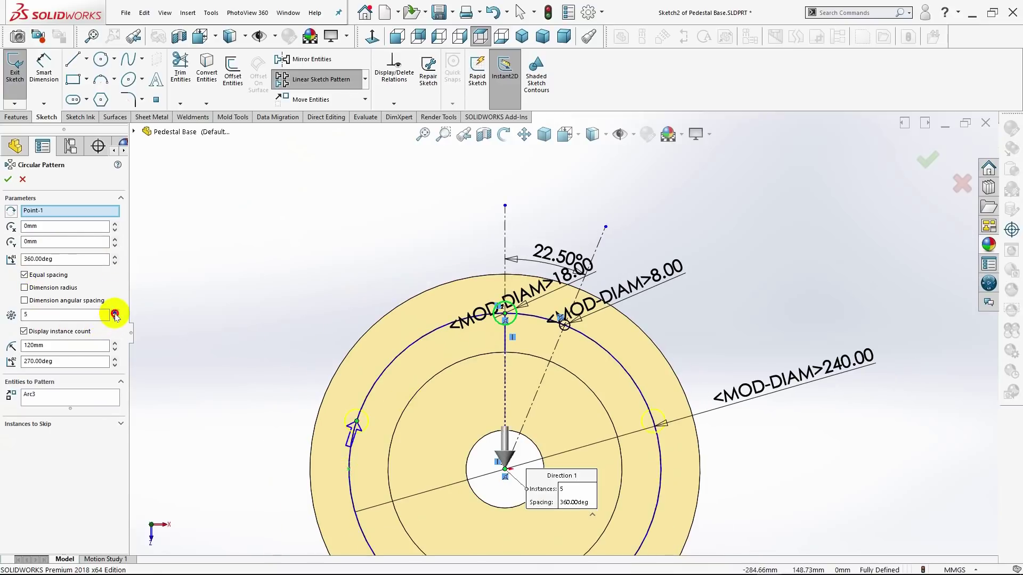
{"action": "left_click", "coordinate": [116, 315]}
{"action": "left_click", "coordinate": [116, 315]}
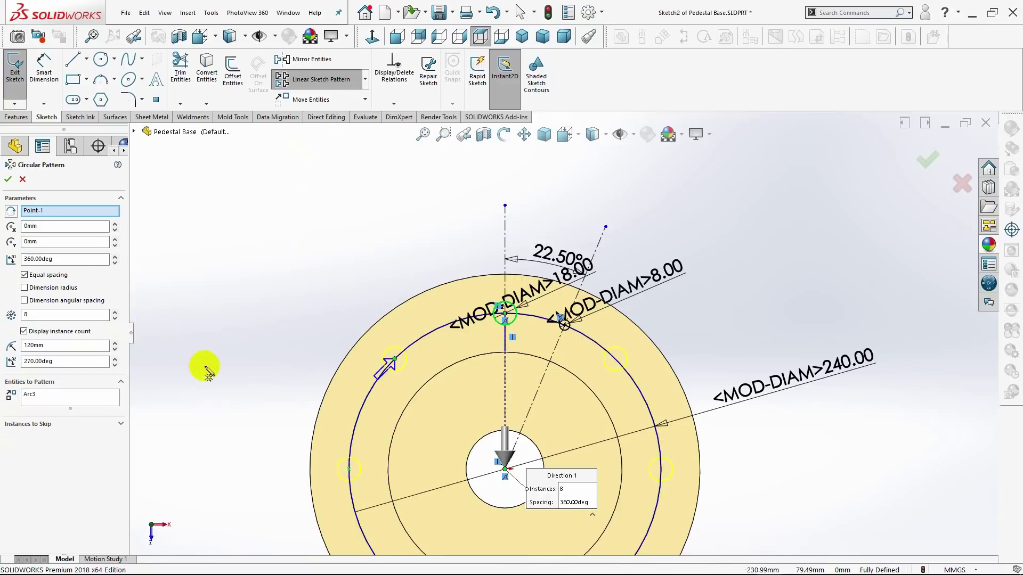
{"action": "scroll", "coordinate": [205, 366], "scroll_direction": "up", "scroll_amount": 2}
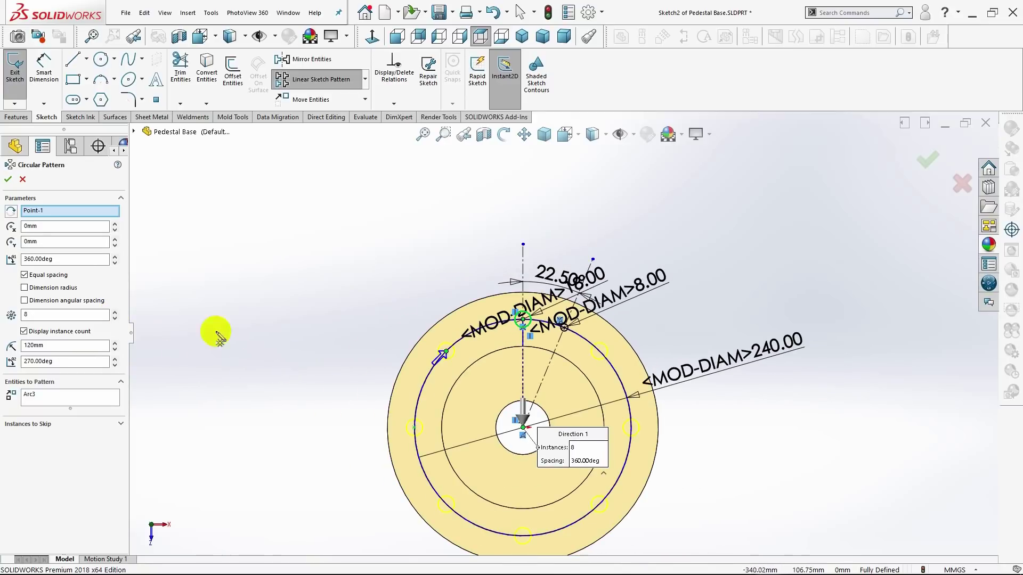
{"action": "left_click", "coordinate": [9, 180]}
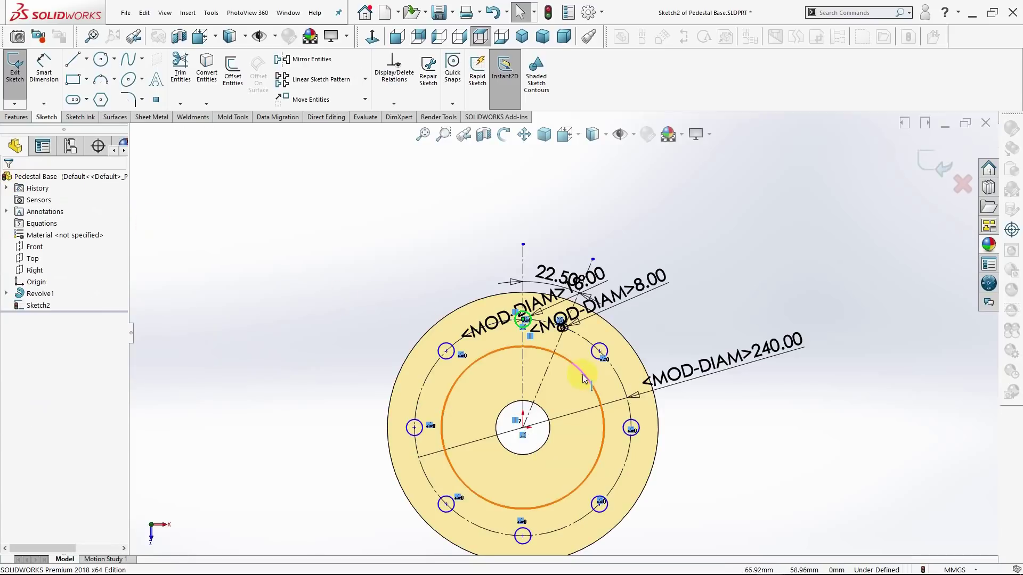
Circular-pattern the 8 mm circle about the origin with 8 equally spaced instances over 360°.
{"action": "left_click", "coordinate": [365, 79]}
{"action": "left_click", "coordinate": [352, 109]}
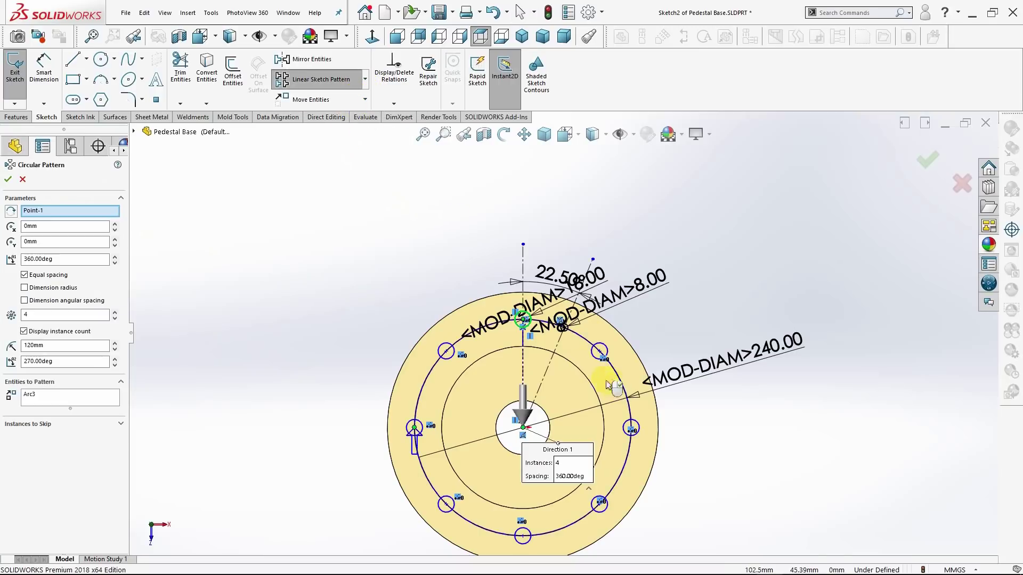
{"action": "scroll", "coordinate": [564, 339], "scroll_direction": "down", "scroll_amount": 3}
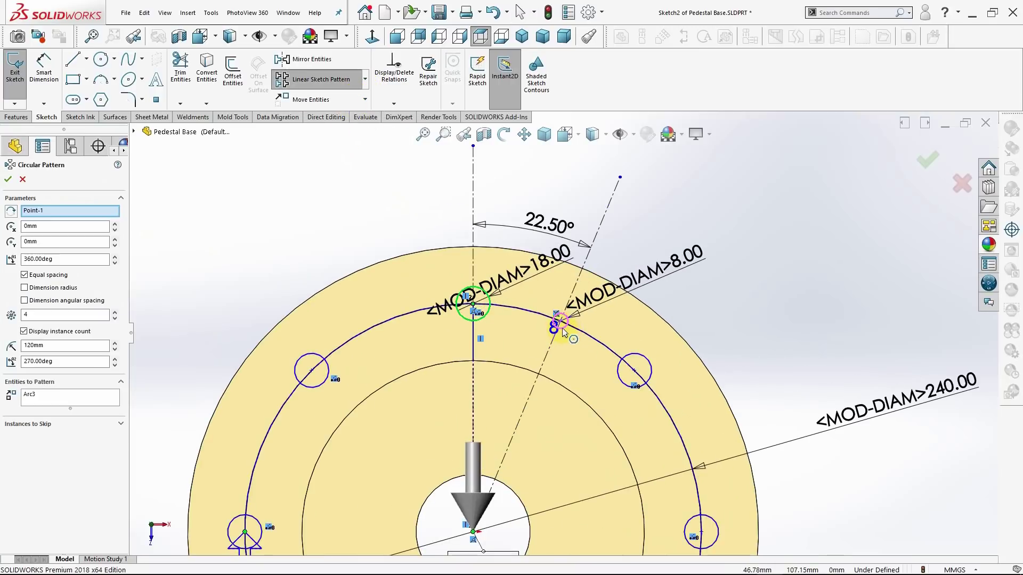
{"action": "left_click", "coordinate": [561, 326]}
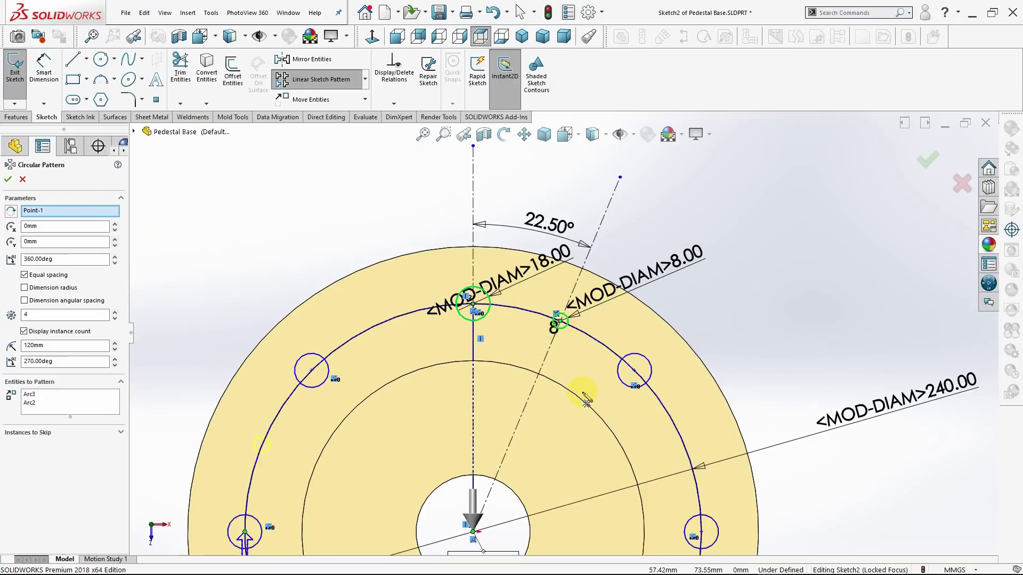
{"action": "scroll", "coordinate": [586, 404], "scroll_direction": "up", "scroll_amount": 2}
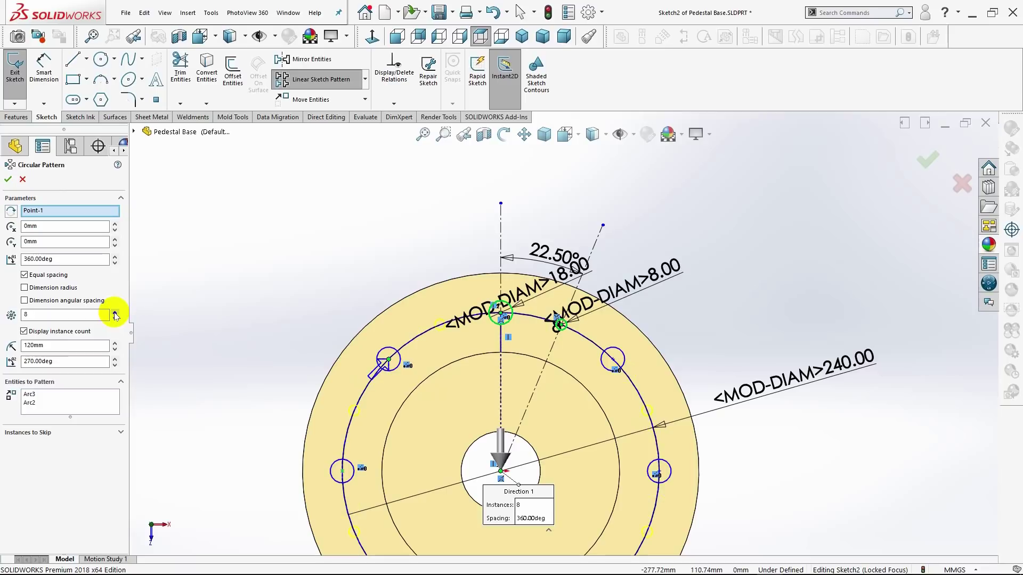
{"action": "scroll", "coordinate": [440, 433], "scroll_direction": "up", "scroll_amount": 3}
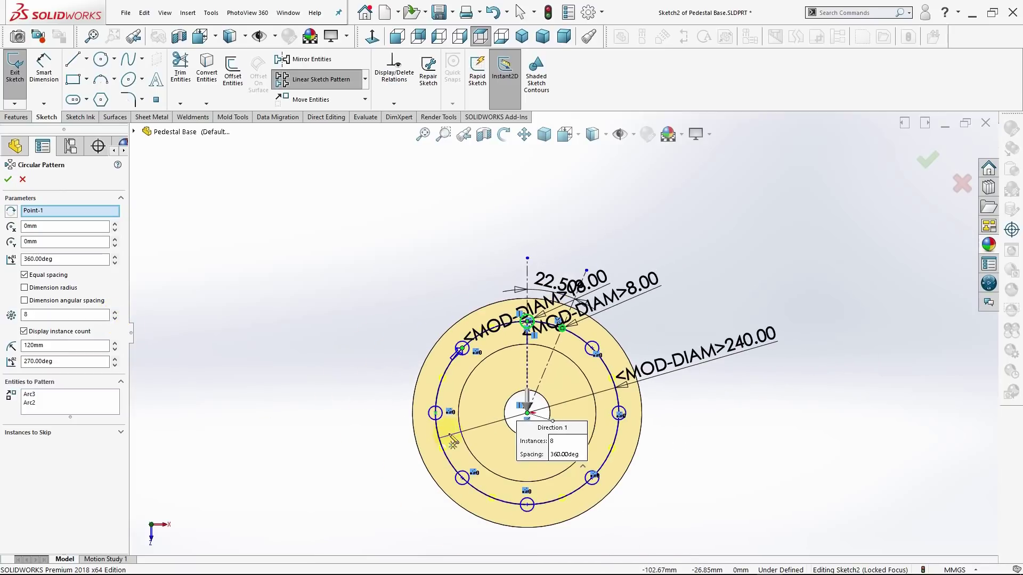
{"action": "left_click", "coordinate": [7, 180]}
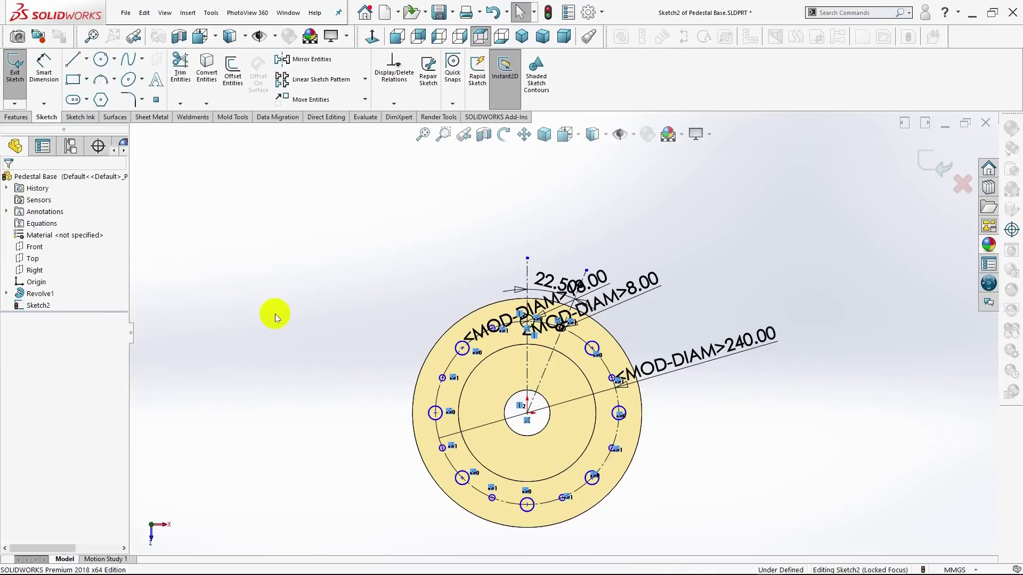
Start an extruded cut from the hole sketch with the Through All end condition.
{"action": "left_click", "coordinate": [16, 116]}
{"action": "left_click", "coordinate": [163, 72]}
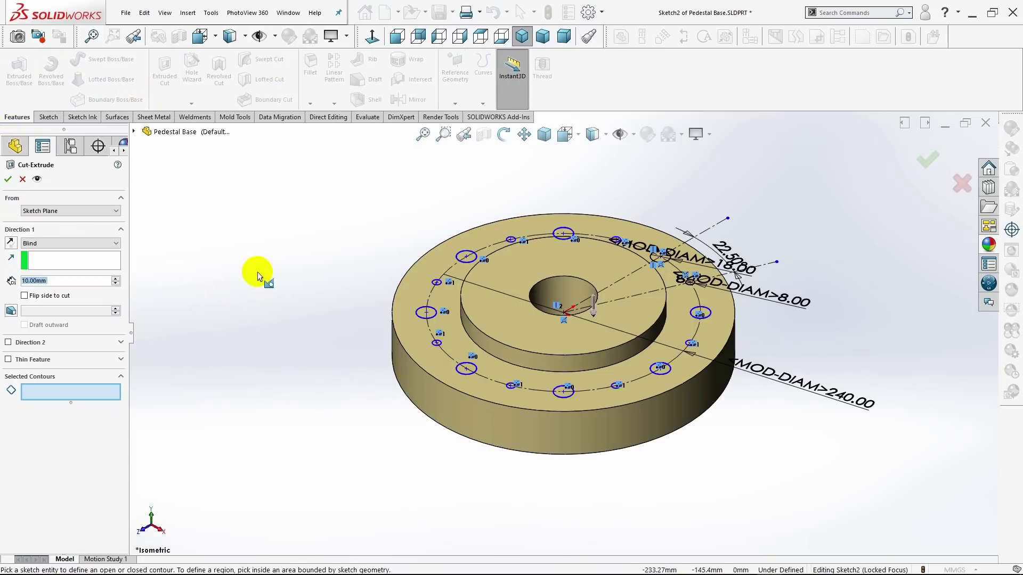
{"action": "left_click", "coordinate": [60, 248]}
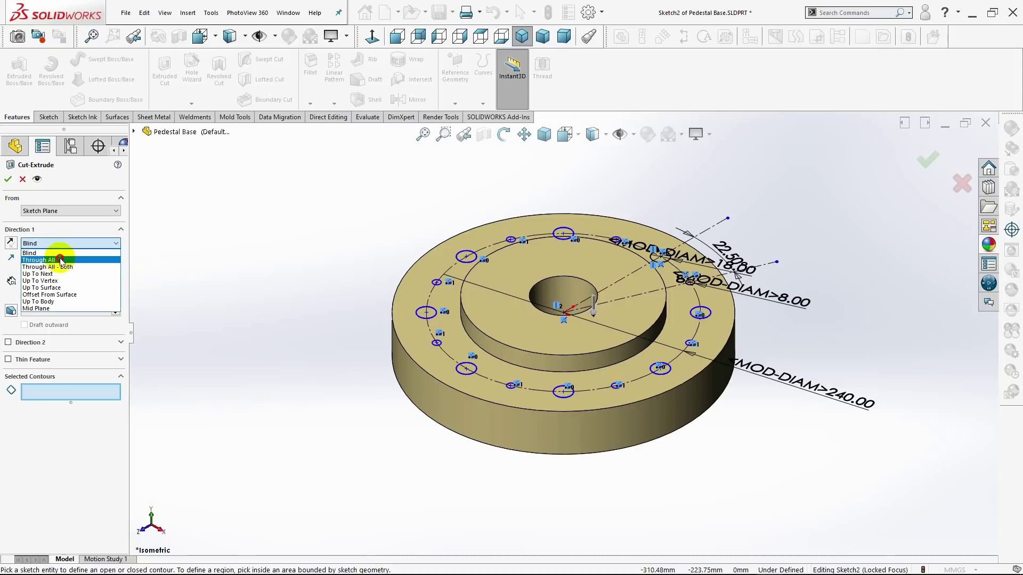
{"action": "left_click", "coordinate": [59, 257]}
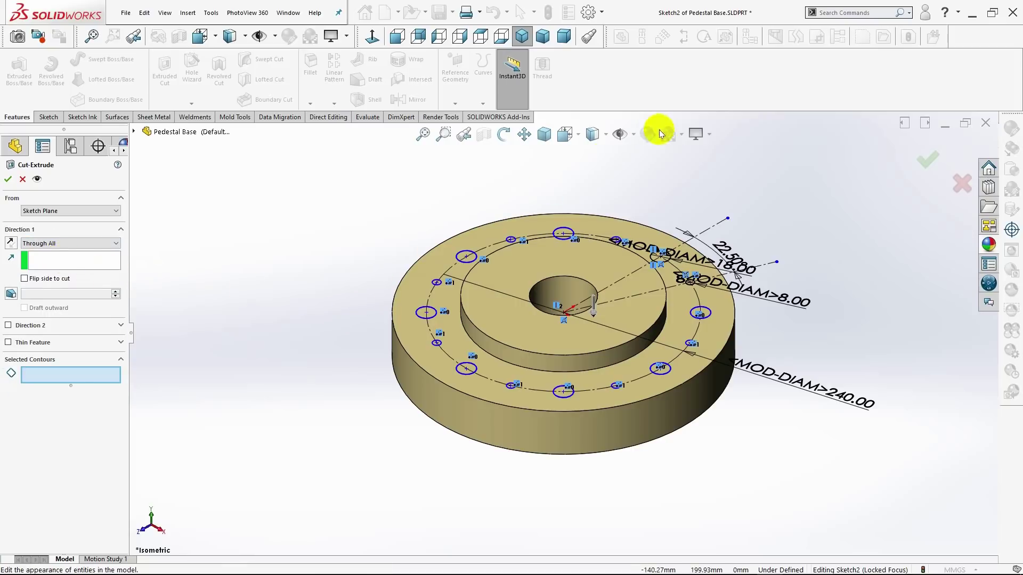
{"action": "left_click", "coordinate": [711, 135]}
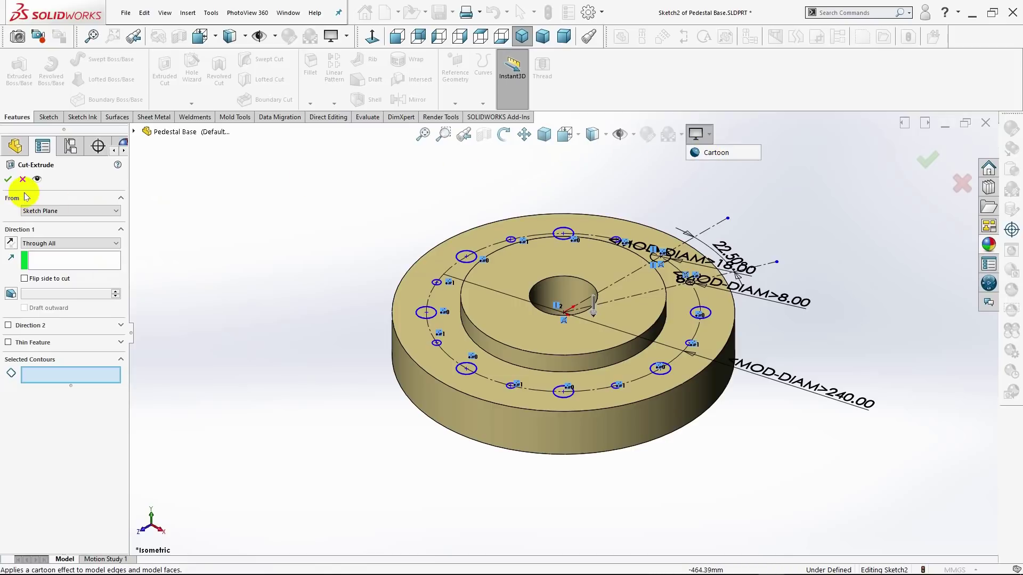
{"action": "left_click", "coordinate": [71, 243]}
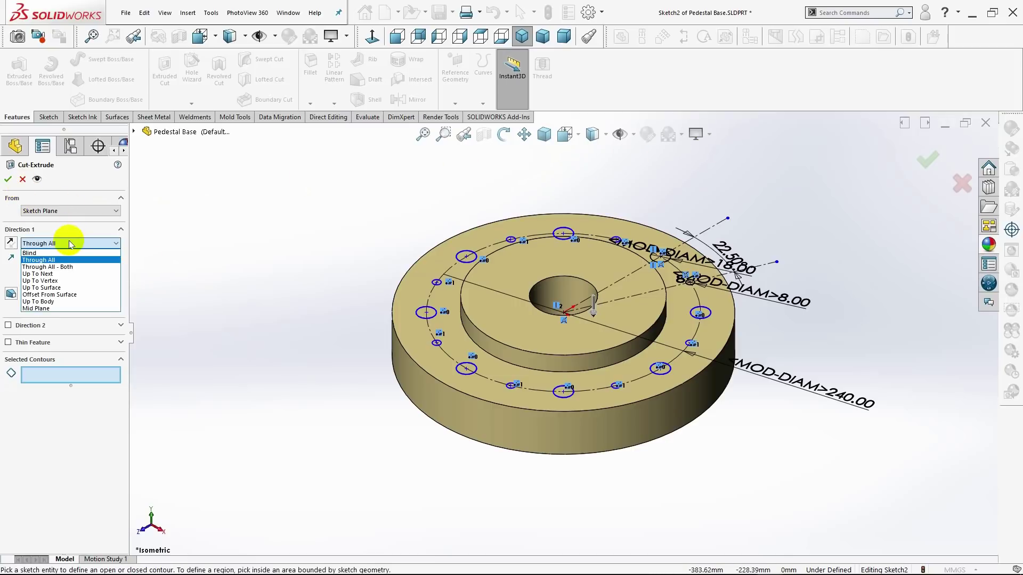
{"action": "left_click", "coordinate": [71, 243]}
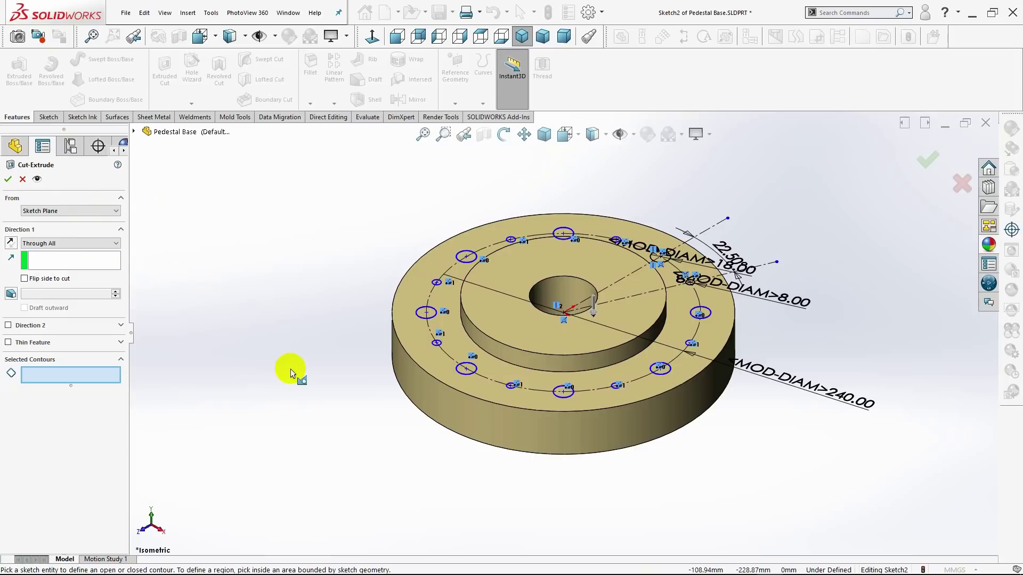
Pick the first four circles as cut contours: three 18 mm and one 8 mm on the near-left to back-left stretch of the bolt circle.
{"action": "mouse_move", "coordinate": [291, 373]}
{"action": "middle_mouse_down"}
{"action": "mouse_move", "coordinate": [317, 212]}
{"action": "mouse_move", "coordinate": [270, 370]}
{"action": "mouse_move", "coordinate": [319, 361]}
{"action": "middle_mouse_up"}
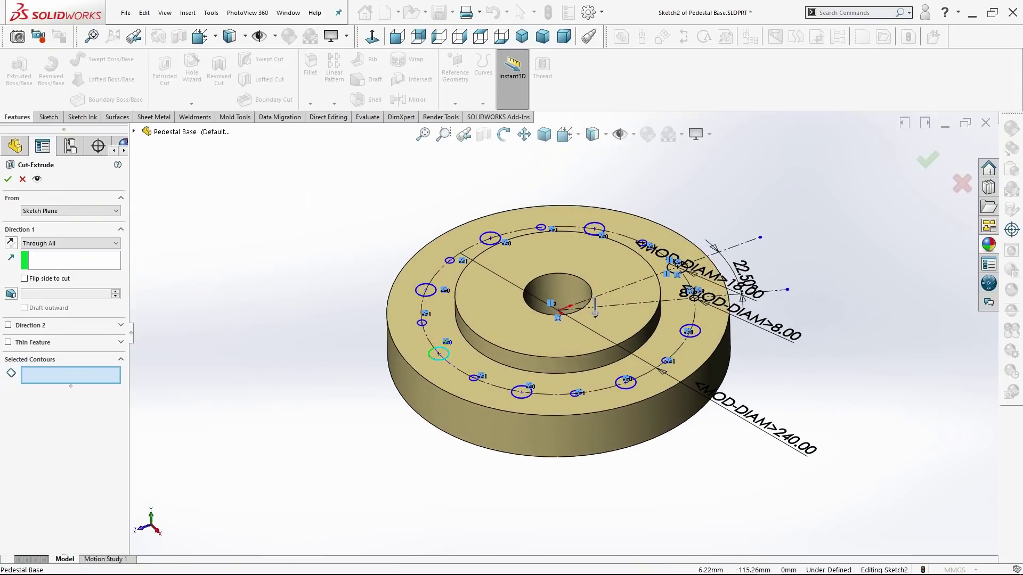
{"action": "left_click", "coordinate": [438, 353]}
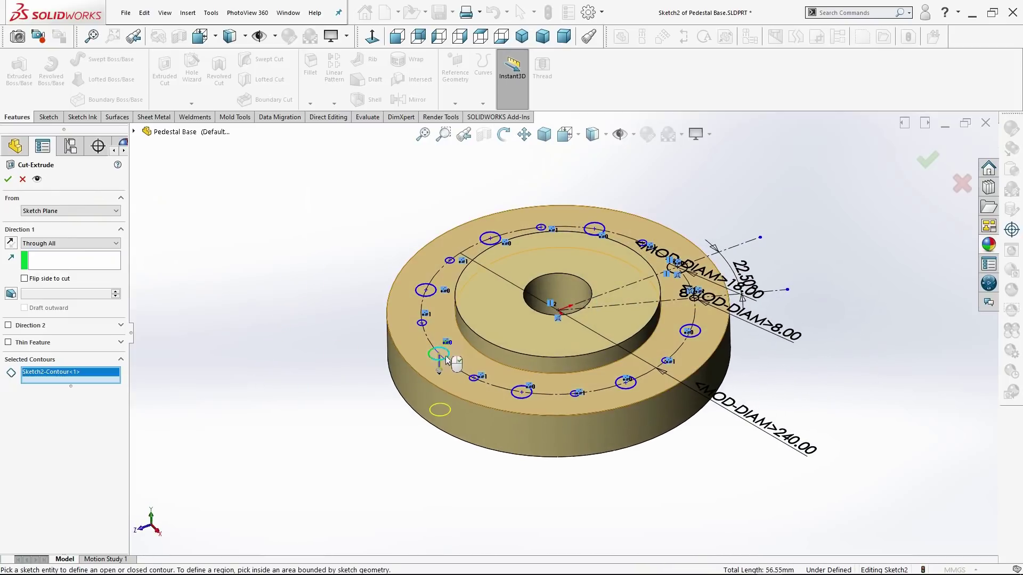
{"action": "left_click", "coordinate": [428, 326]}
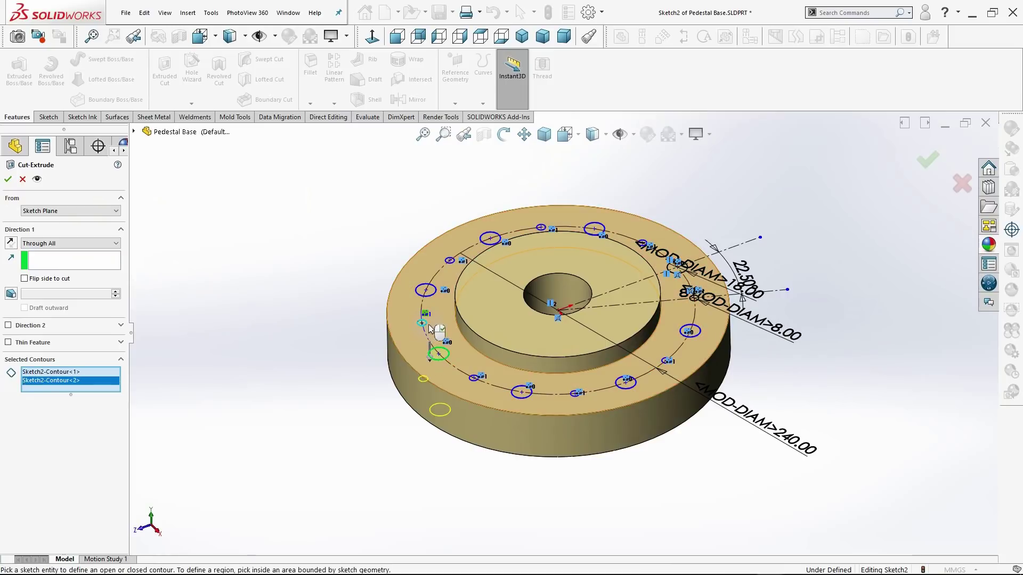
{"action": "left_click", "coordinate": [434, 295]}
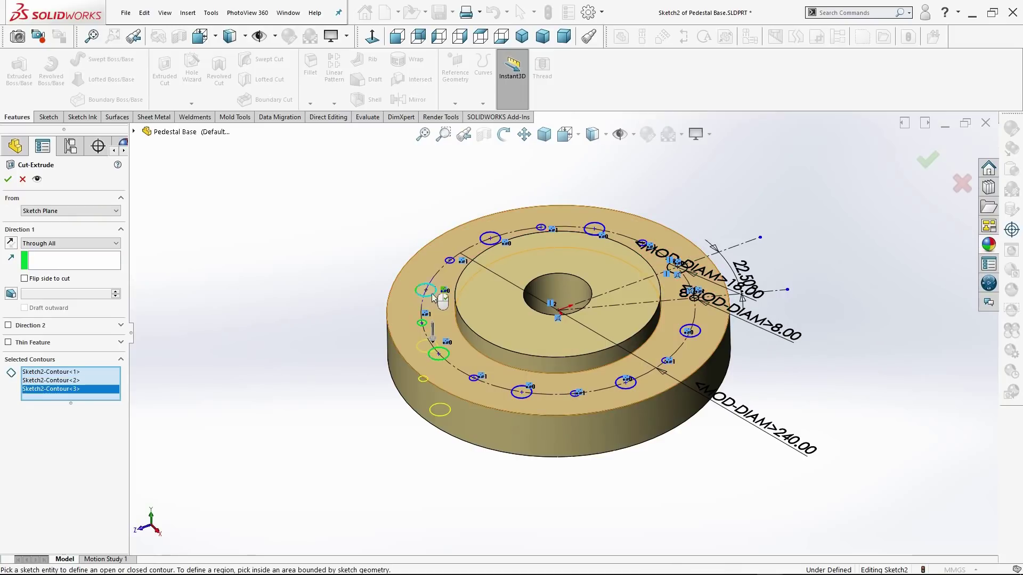
{"action": "left_click", "coordinate": [490, 247]}
{"action": "scroll", "coordinate": [556, 234], "scroll_direction": "down", "scroll_amount": 3}
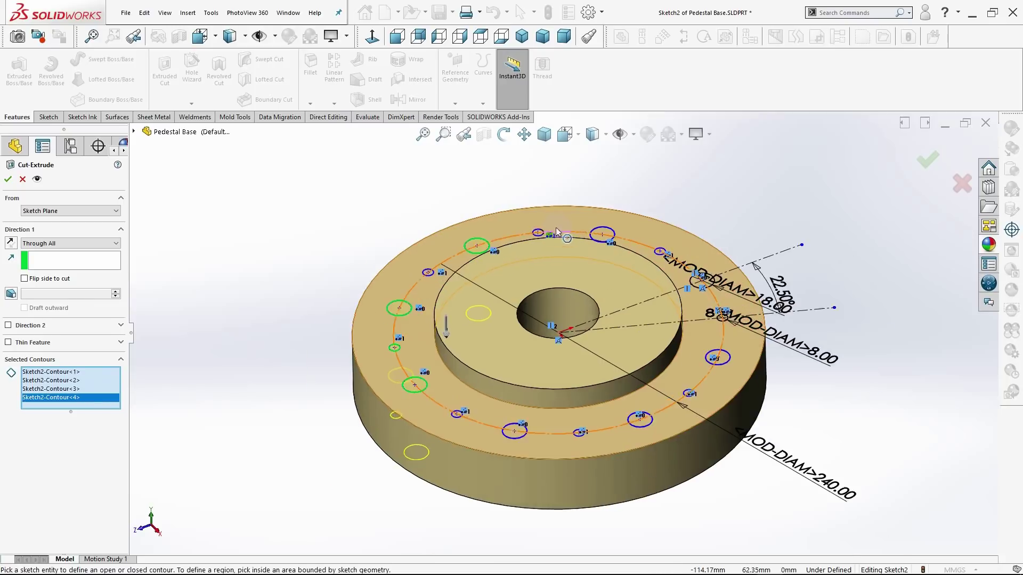
Add the next three 8 mm and two 18 mm hole regions clockwise around the back, including the two dimensioned circles, to the cut.
{"action": "left_click", "coordinate": [533, 255]}
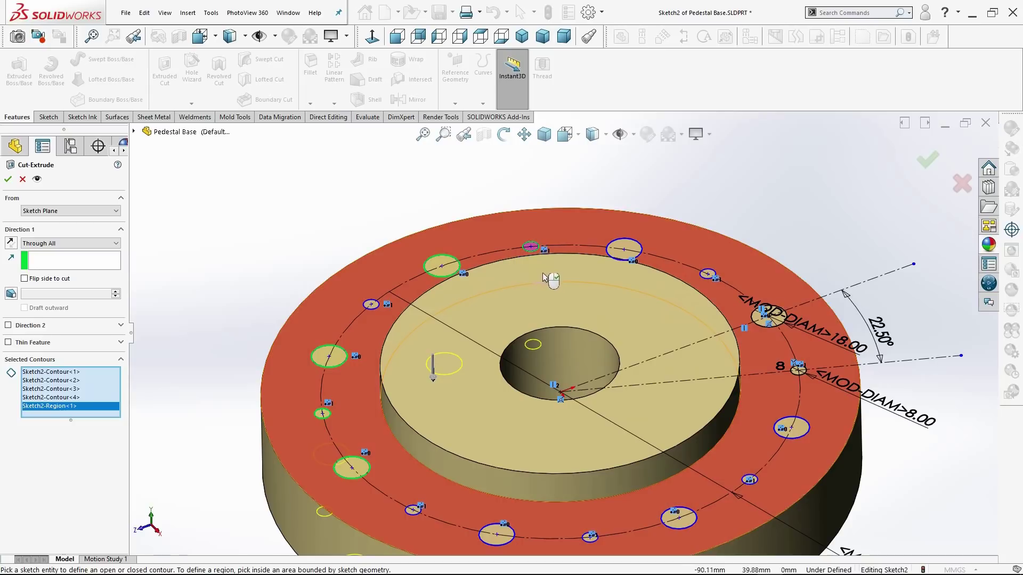
{"action": "left_click", "coordinate": [620, 258]}
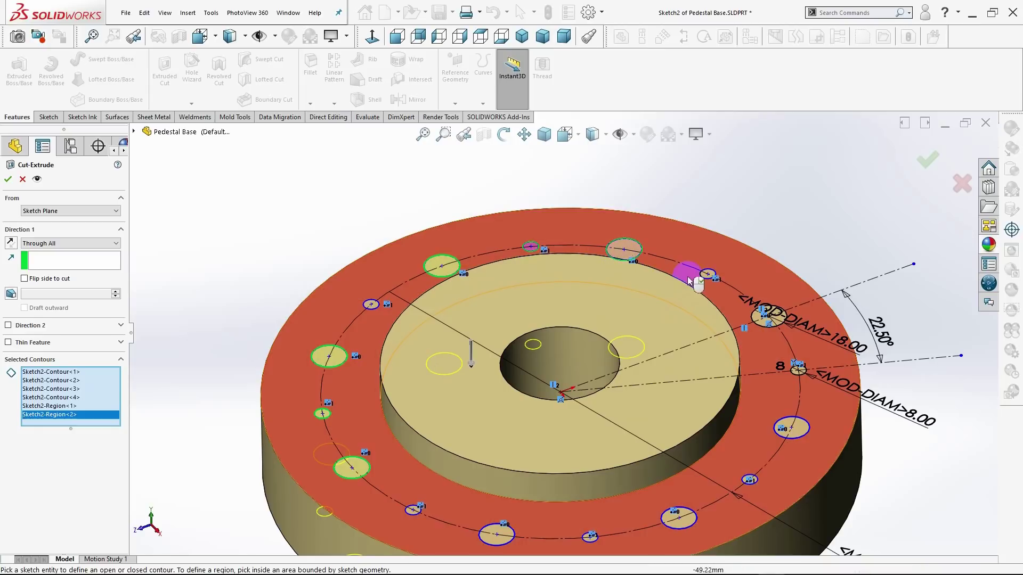
{"action": "left_click", "coordinate": [710, 275]}
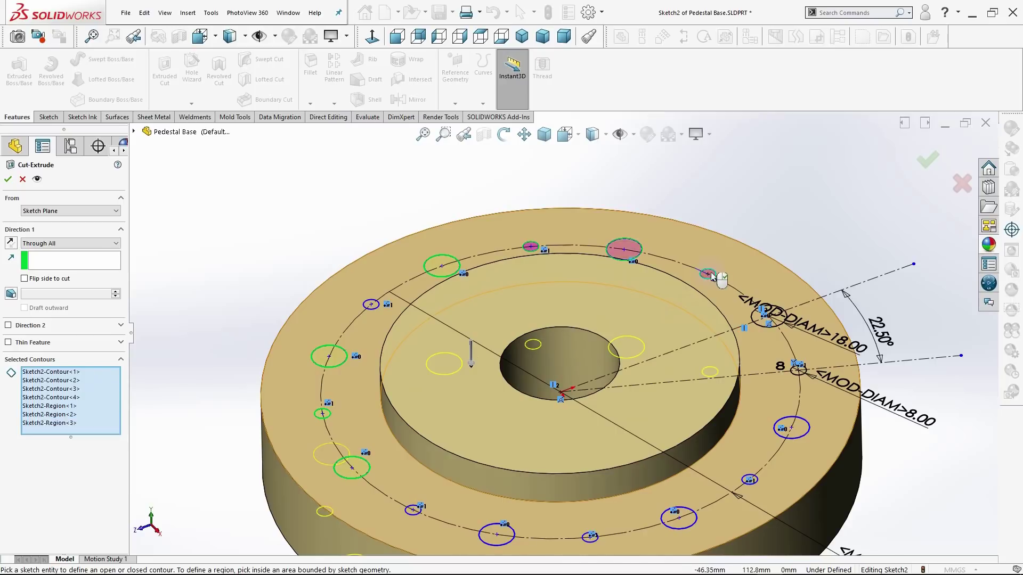
{"action": "left_click", "coordinate": [769, 321]}
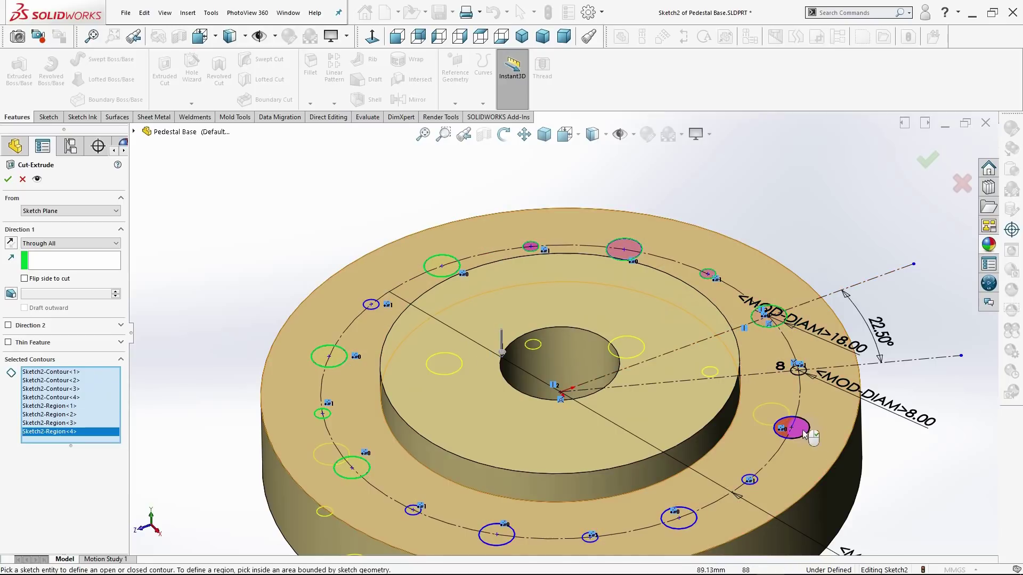
{"action": "scroll", "coordinate": [806, 375], "scroll_direction": "down", "scroll_amount": 5}
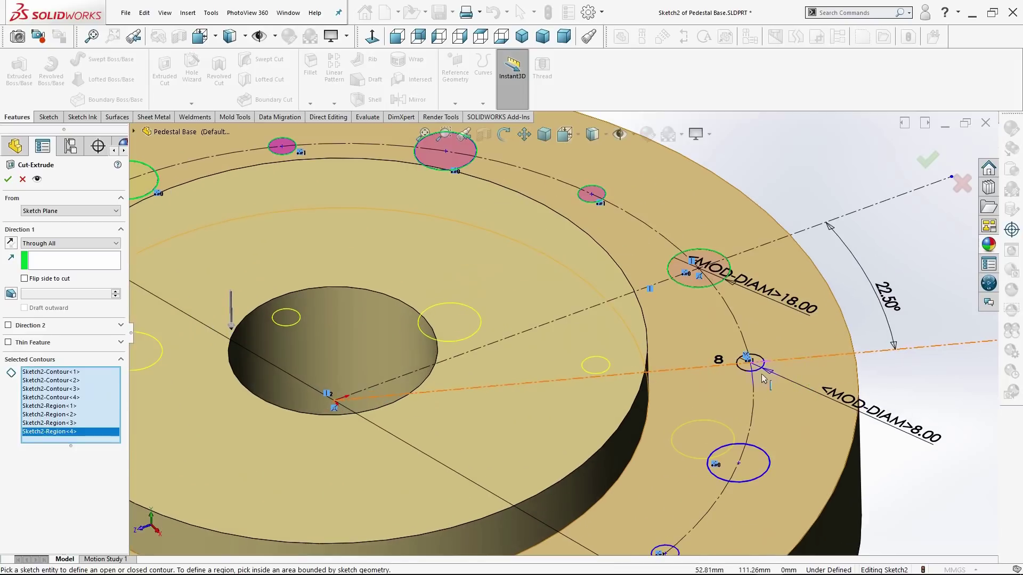
{"action": "left_click", "coordinate": [709, 344]}
{"action": "left_click", "coordinate": [709, 344]}
{"action": "scroll", "coordinate": [719, 479], "scroll_direction": "up", "scroll_amount": 5}
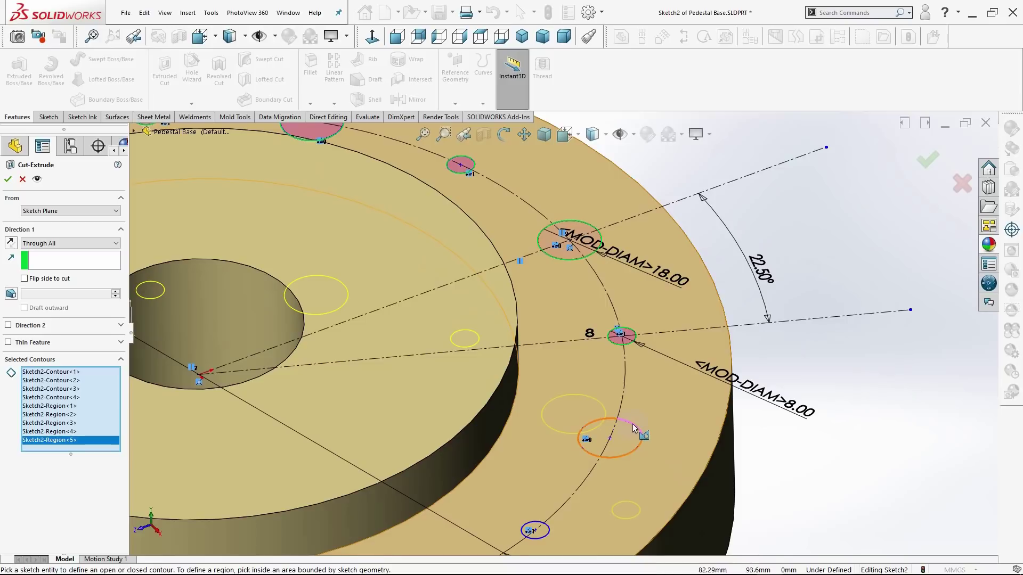
Add the next three 18 mm and three 8 mm circles, clockwise around the near side of the bolt circle, to the cut contours.
{"action": "left_click", "coordinate": [634, 428]}
{"action": "scroll", "coordinate": [646, 479], "scroll_direction": "up", "scroll_amount": 3}
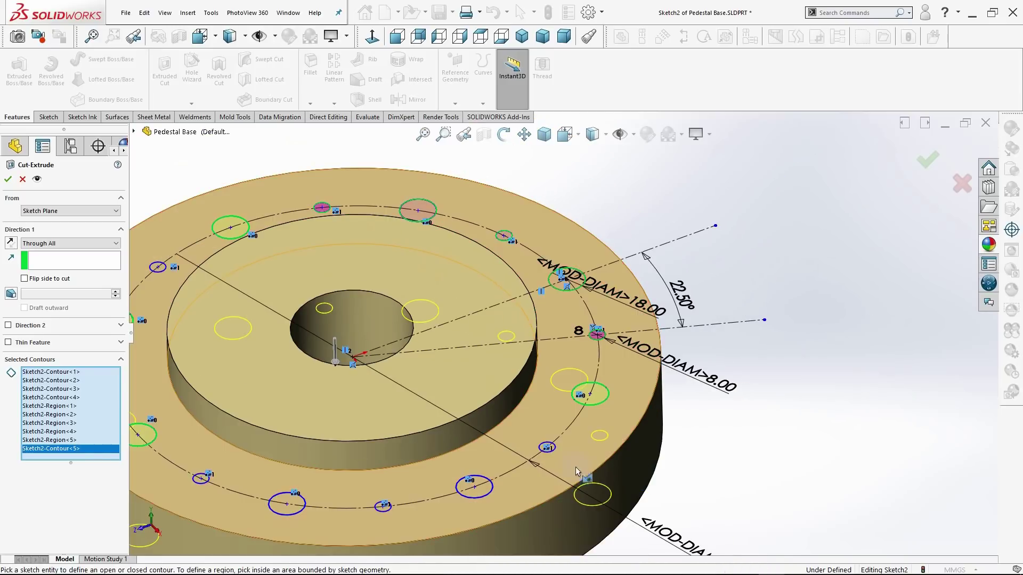
{"action": "left_click", "coordinate": [554, 450]}
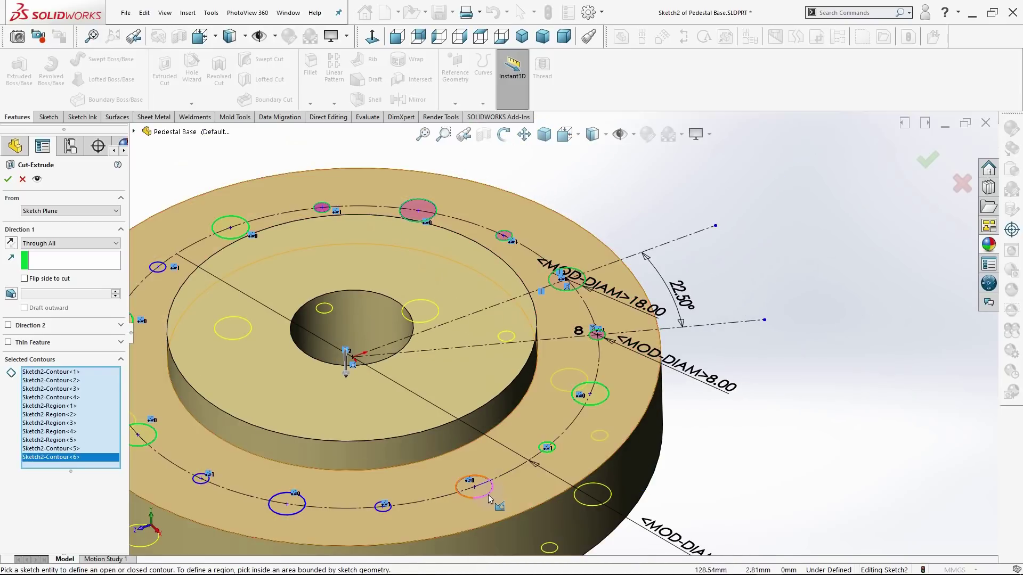
{"action": "left_click", "coordinate": [392, 525]}
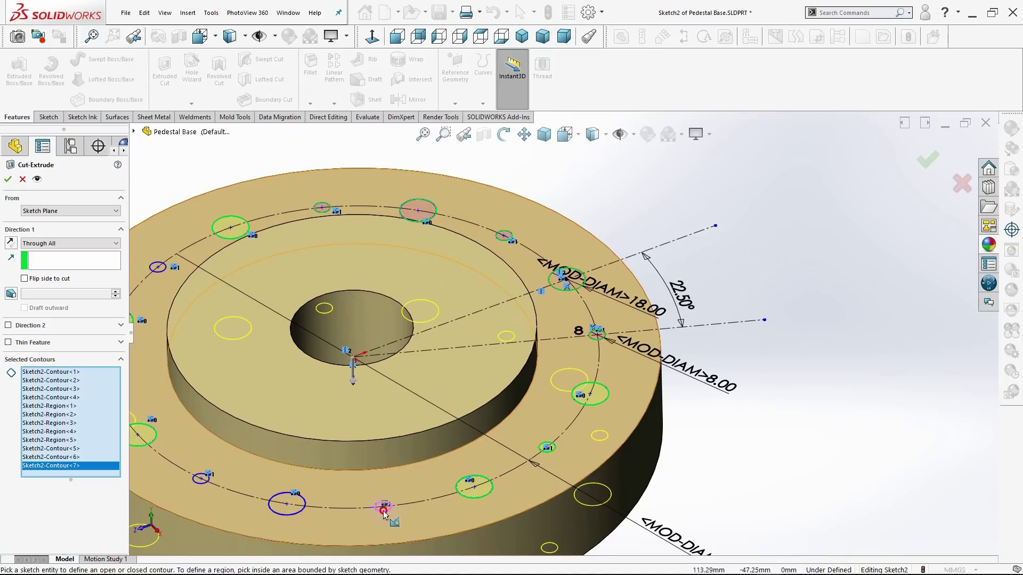
{"action": "left_click", "coordinate": [384, 511]}
{"action": "left_click", "coordinate": [291, 517]}
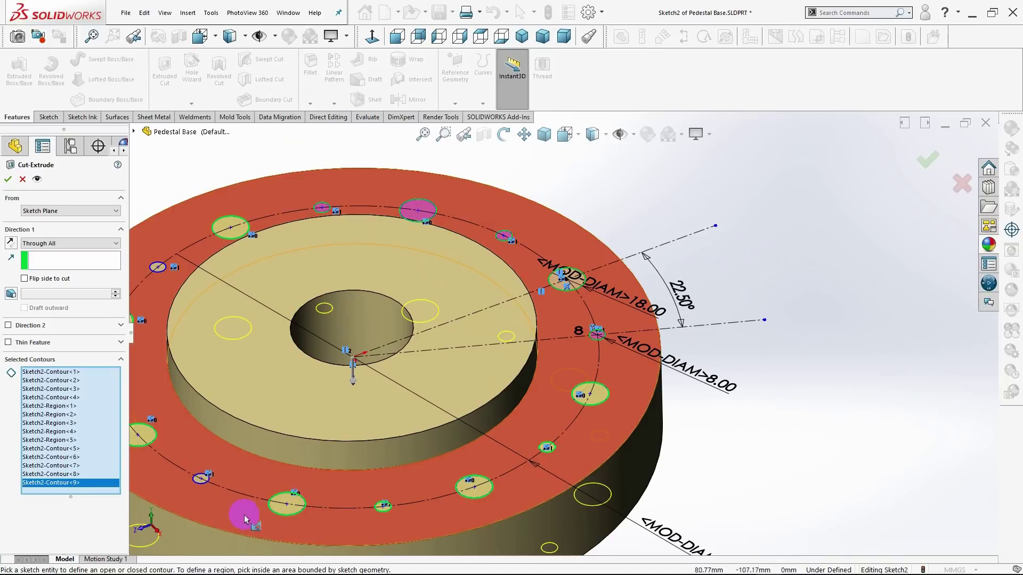
{"action": "left_click", "coordinate": [197, 485]}
Add the remaining back-left 8 mm circle to the selected contours and complete the Through All cut.
{"action": "scroll", "coordinate": [233, 507], "scroll_direction": "up", "scroll_amount": 3}
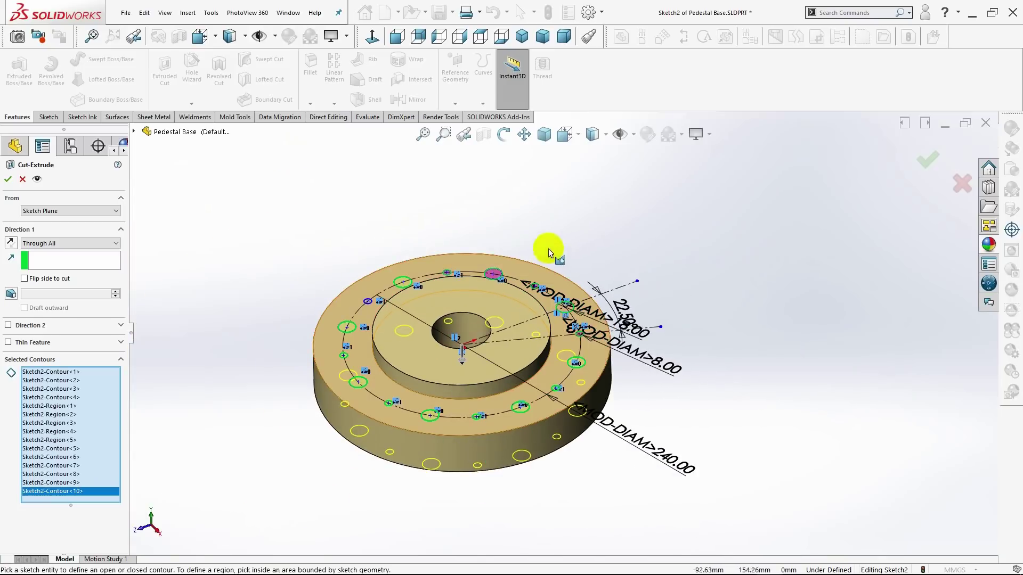
{"action": "scroll", "coordinate": [542, 270], "scroll_direction": "down", "scroll_amount": 3}
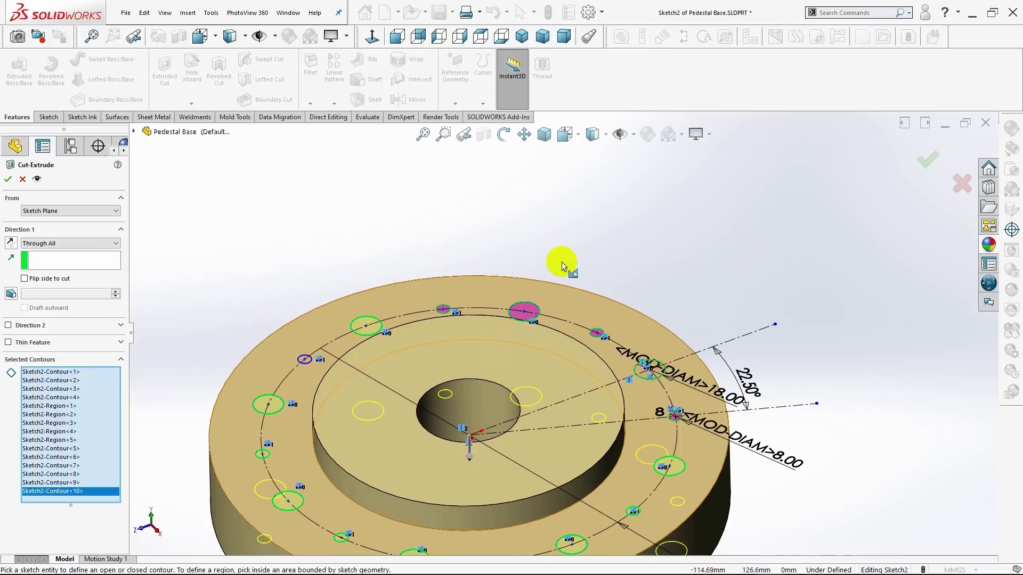
{"action": "middle_click_drag", "start_coordinate": [561, 261], "coordinate": [593, 288]}
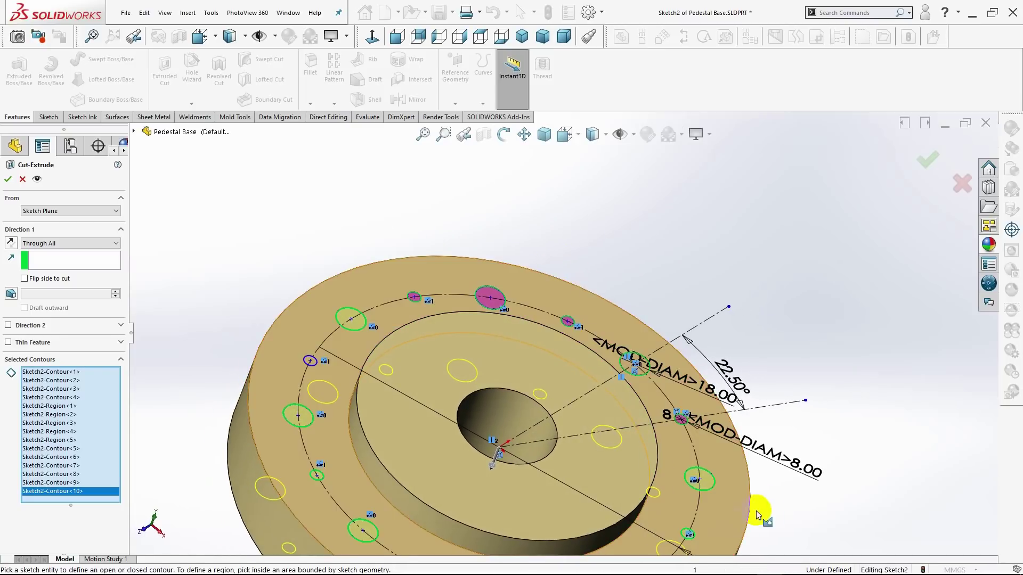
{"action": "scroll", "coordinate": [783, 497], "scroll_direction": "up", "scroll_amount": 2}
{"action": "scroll", "coordinate": [622, 365], "scroll_direction": "down", "scroll_amount": 3}
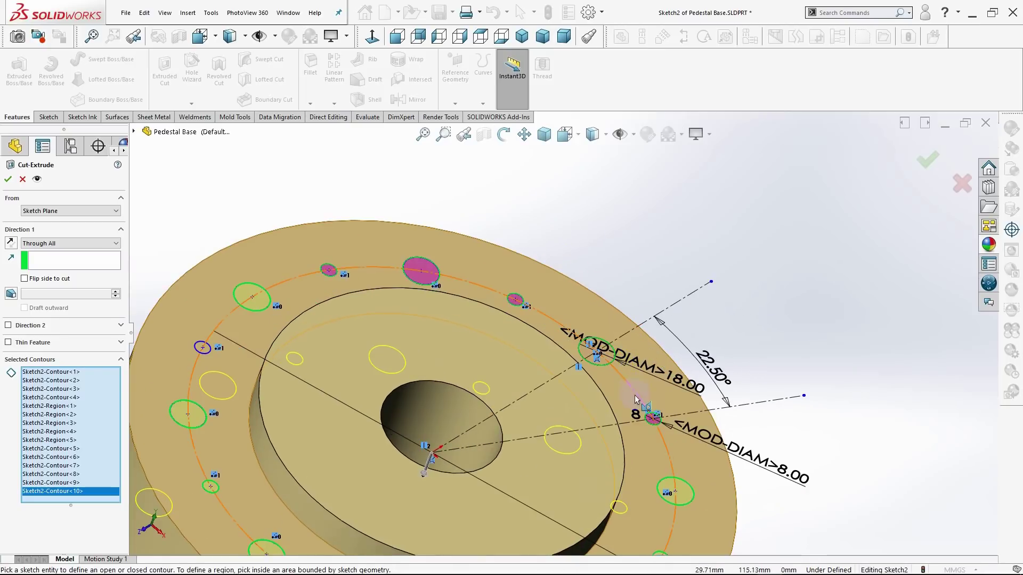
{"action": "scroll", "coordinate": [636, 399], "scroll_direction": "up", "scroll_amount": 2}
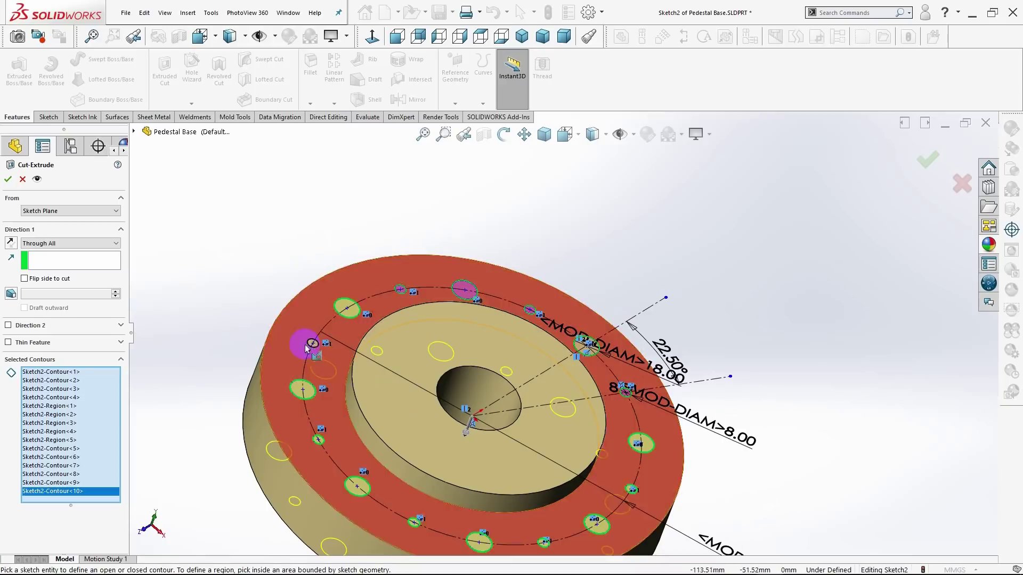
{"action": "left_click", "coordinate": [316, 346]}
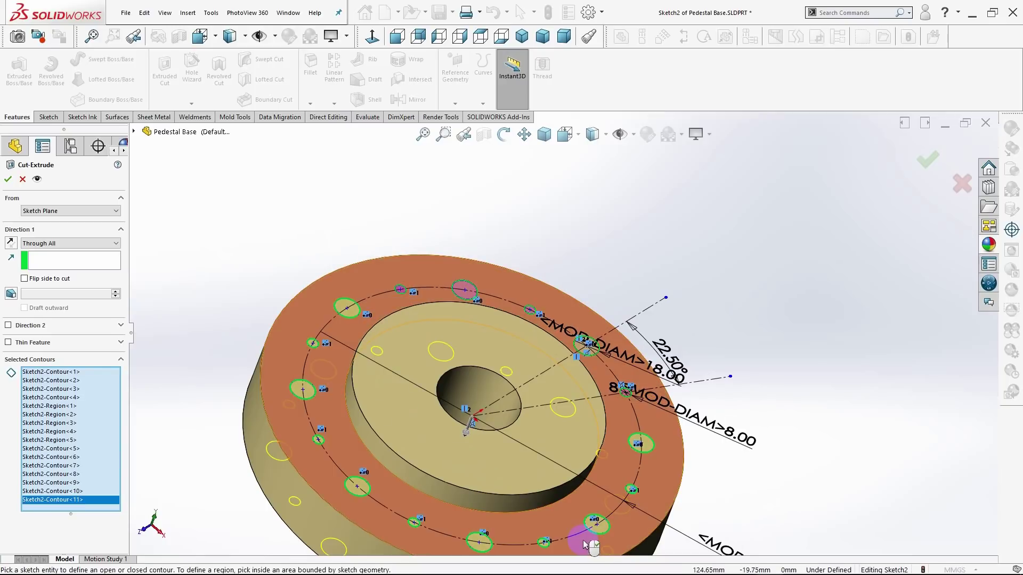
{"action": "scroll", "coordinate": [566, 537], "scroll_direction": "up", "scroll_amount": 3}
{"action": "middle_click_drag", "start_coordinate": [554, 527], "coordinate": [583, 338]}
{"action": "left_click", "coordinate": [524, 39]}
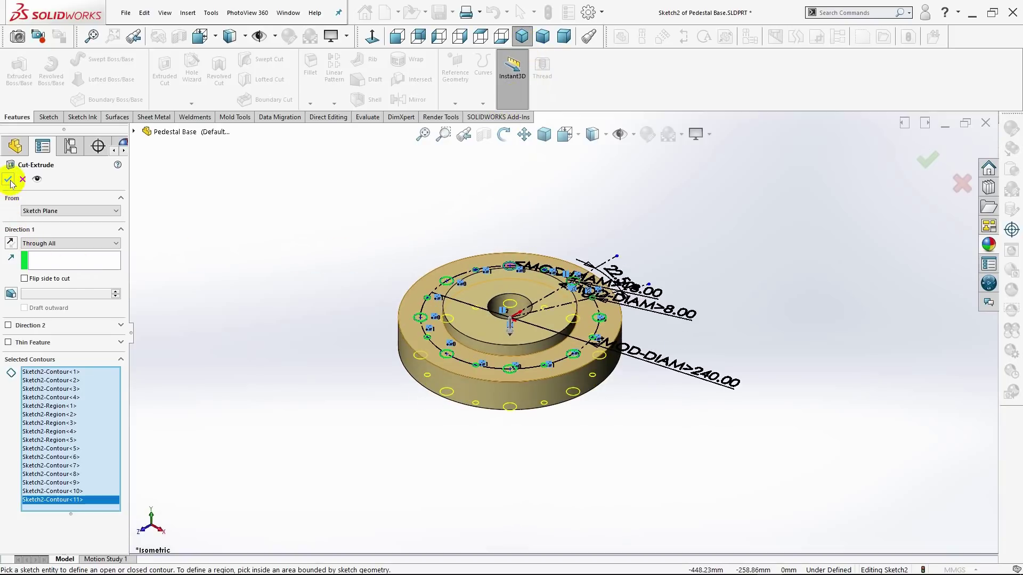
{"action": "left_click", "coordinate": [305, 366]}
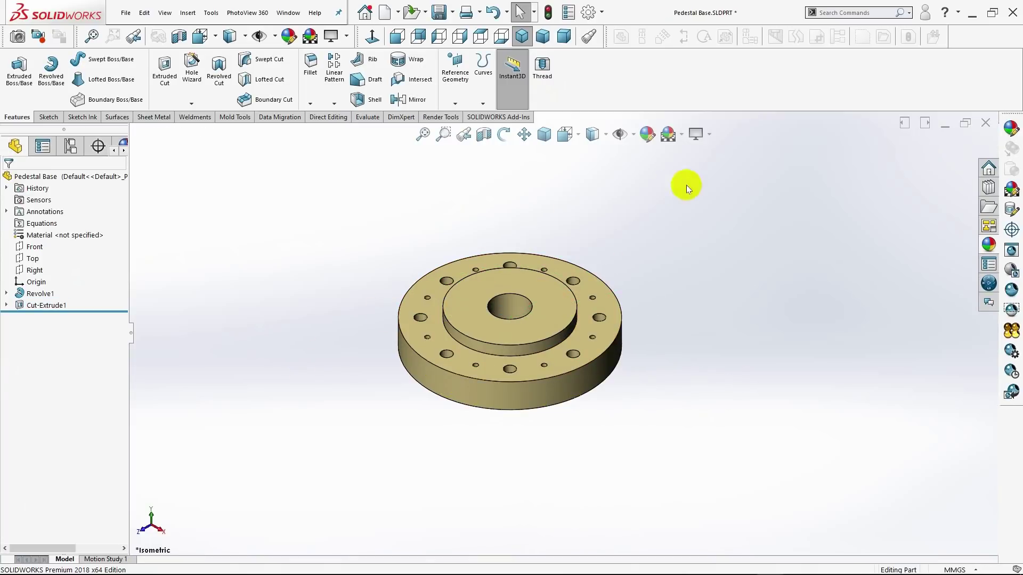
Turn on RealView graphics for the part and set the isometric view.
{"action": "left_click", "coordinate": [709, 134]}
{"action": "left_click", "coordinate": [712, 152]}
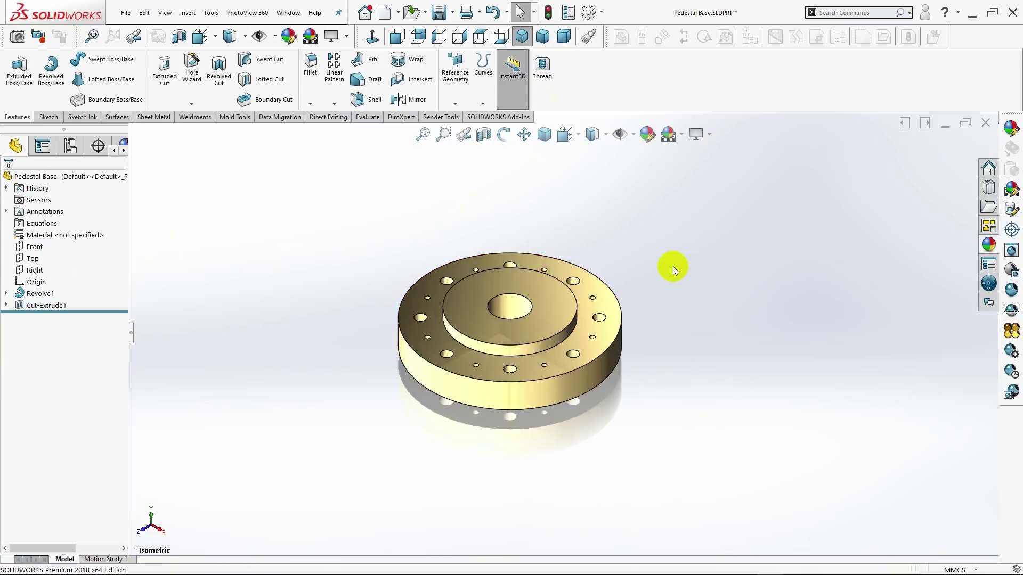
{"action": "left_click", "coordinate": [521, 36]}
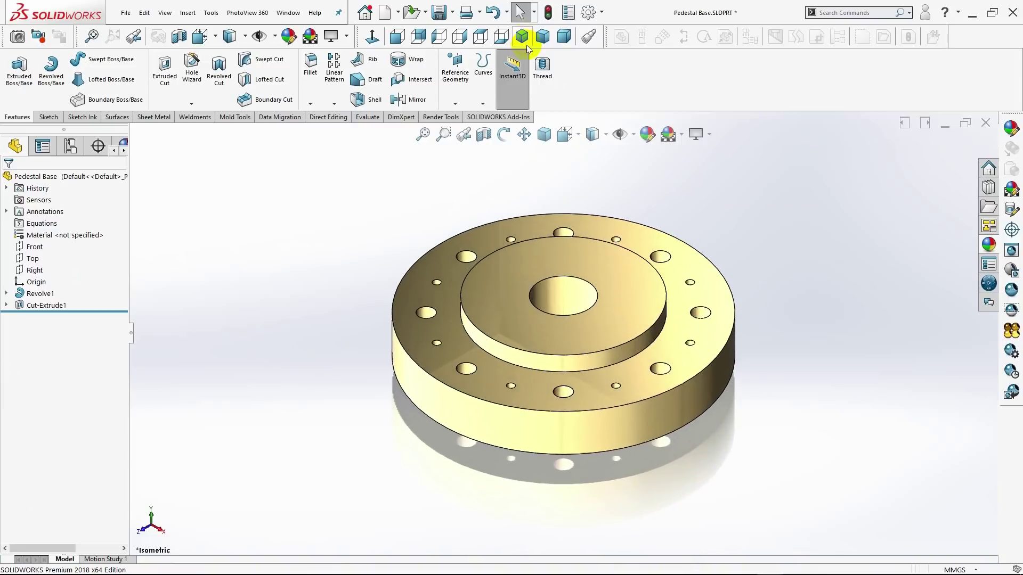
{"action": "mouse_move", "coordinate": [718, 456]}
{"action": "middle_mouse_down"}
{"action": "mouse_move", "coordinate": [714, 438]}
{"action": "mouse_move", "coordinate": [717, 523]}
{"action": "mouse_move", "coordinate": [676, 216]}
{"action": "mouse_move", "coordinate": [691, 193]}
{"action": "mouse_move", "coordinate": [681, 191]}
{"action": "mouse_move", "coordinate": [669, 201]}
{"action": "mouse_move", "coordinate": [666, 294]}
{"action": "mouse_move", "coordinate": [685, 445]}
{"action": "middle_mouse_up"}
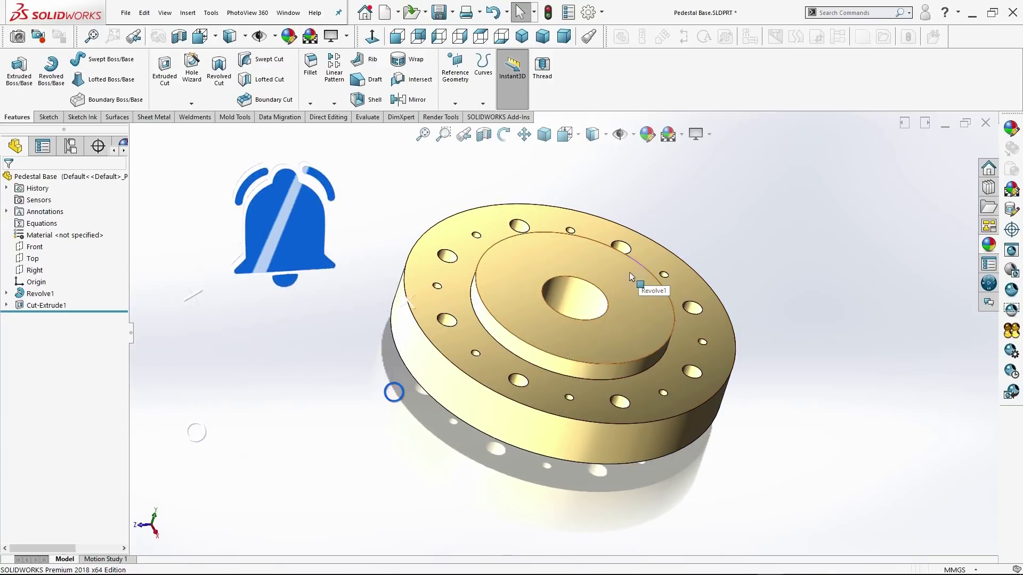
{"action": "left_click", "coordinate": [522, 36]}
Start a fillet and select both edges of the raised upper step, both outer rim edges and the upper edge of the central bore.
{"action": "left_click", "coordinate": [310, 80]}
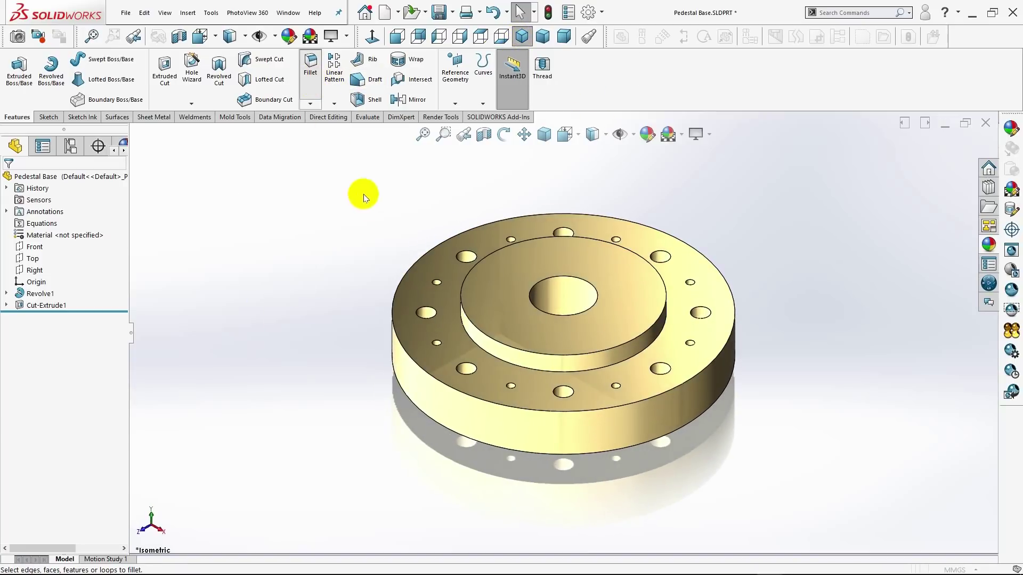
{"action": "left_click", "coordinate": [465, 314]}
{"action": "left_click", "coordinate": [467, 336]}
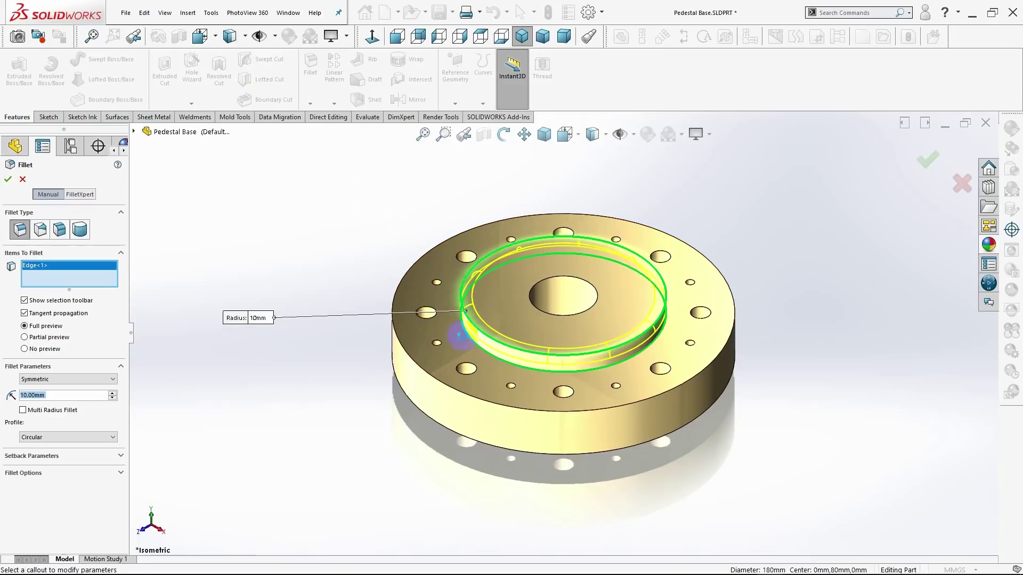
{"action": "left_click", "coordinate": [402, 349]}
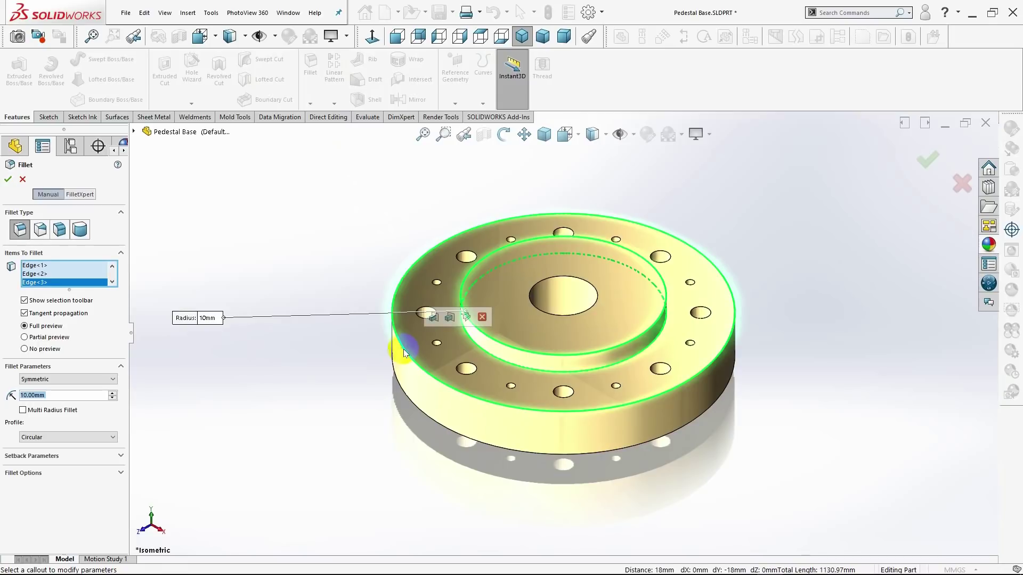
{"action": "left_click", "coordinate": [423, 414]}
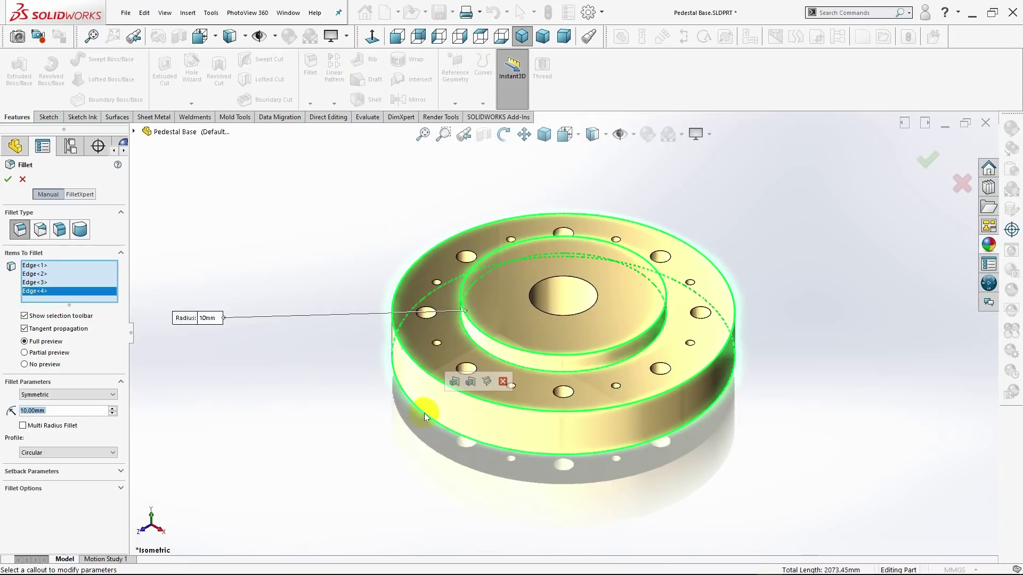
{"action": "left_click", "coordinate": [542, 312]}
Add the two circular edges of the underside hub and the lower edge of the central bore to the fillet selection.
{"action": "middle_click_drag", "start_coordinate": [433, 478], "coordinate": [450, 290]}
{"action": "middle_click_drag", "start_coordinate": [481, 379], "coordinate": [440, 357]}
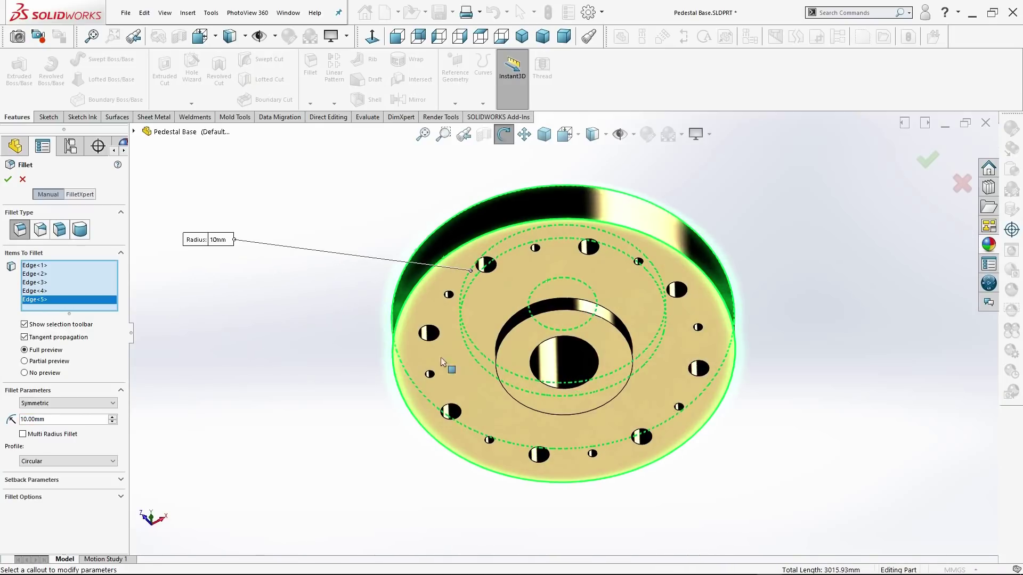
{"action": "left_click", "coordinate": [511, 323]}
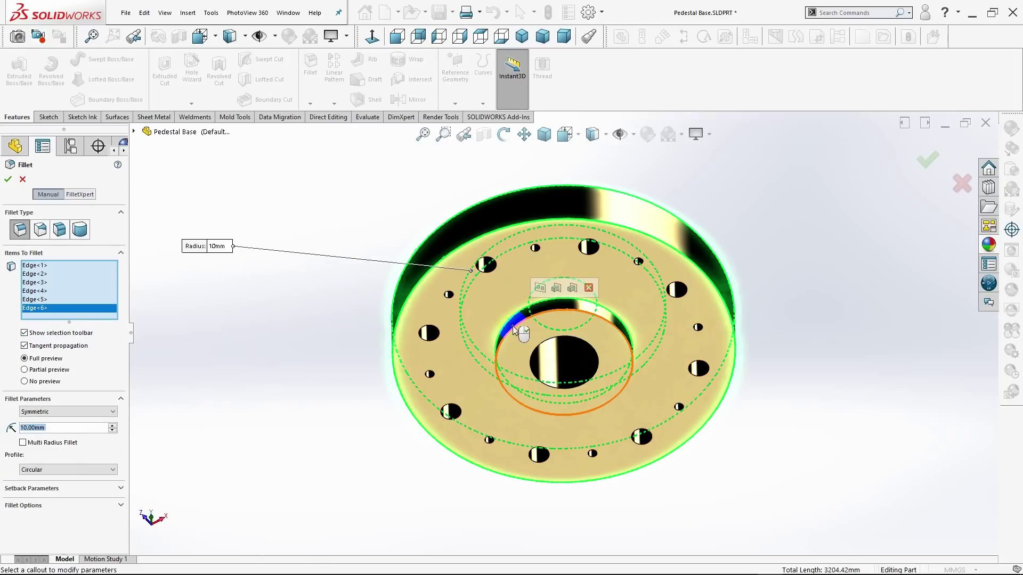
{"action": "left_click", "coordinate": [512, 326]}
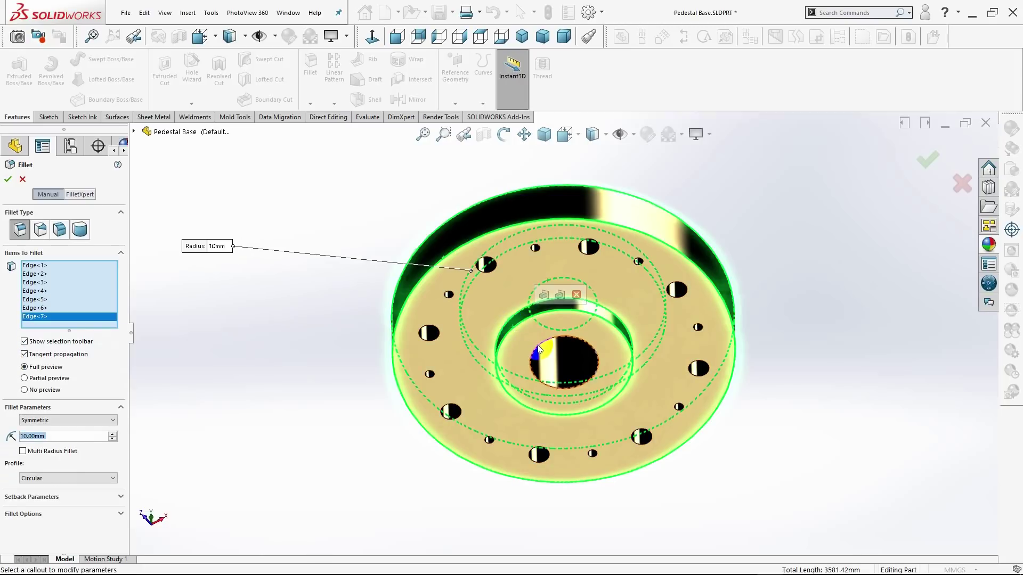
{"action": "left_click", "coordinate": [554, 349]}
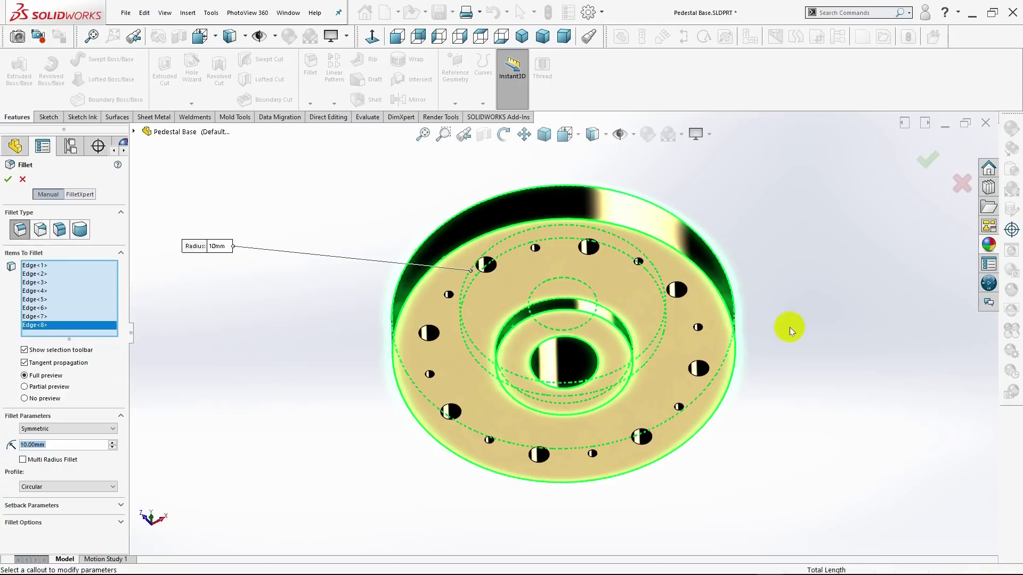
Set the fillet radius to 1.25 mm and apply it to the selected edges.
{"action": "middle_click_drag", "start_coordinate": [790, 327], "coordinate": [740, 390]}
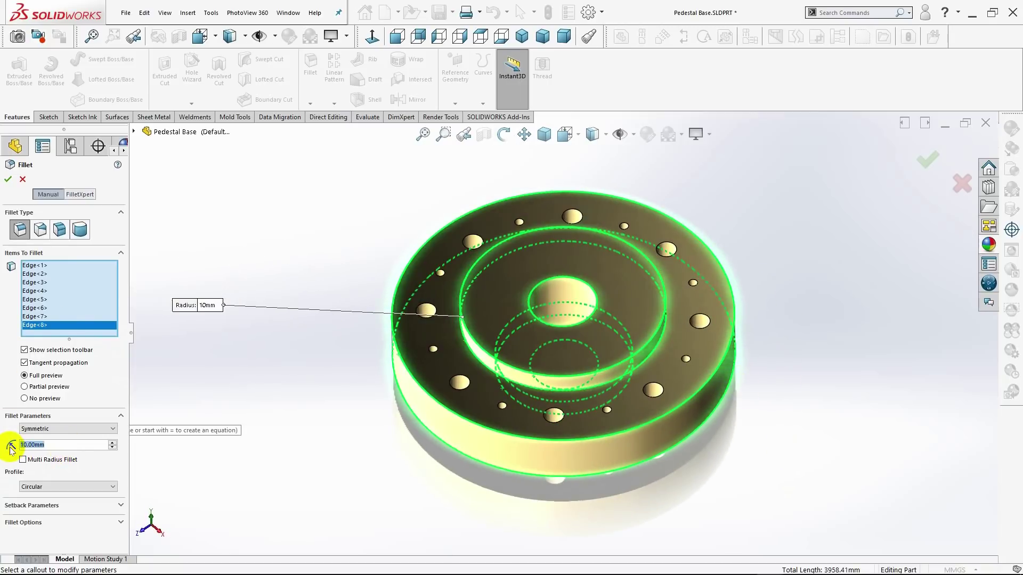
{"action": "type", "text": "1.25"}
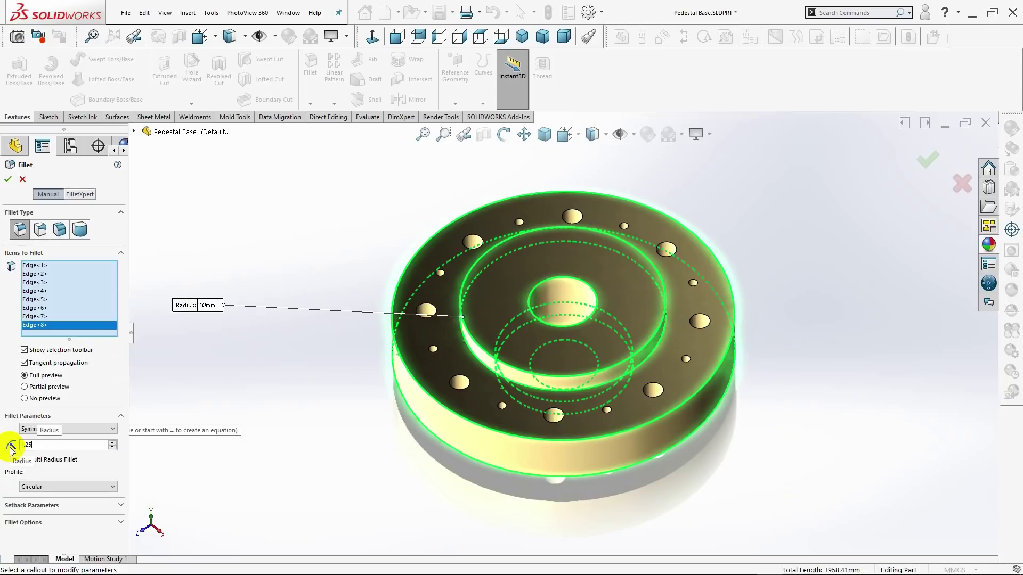
{"action": "key", "text": "Return"}
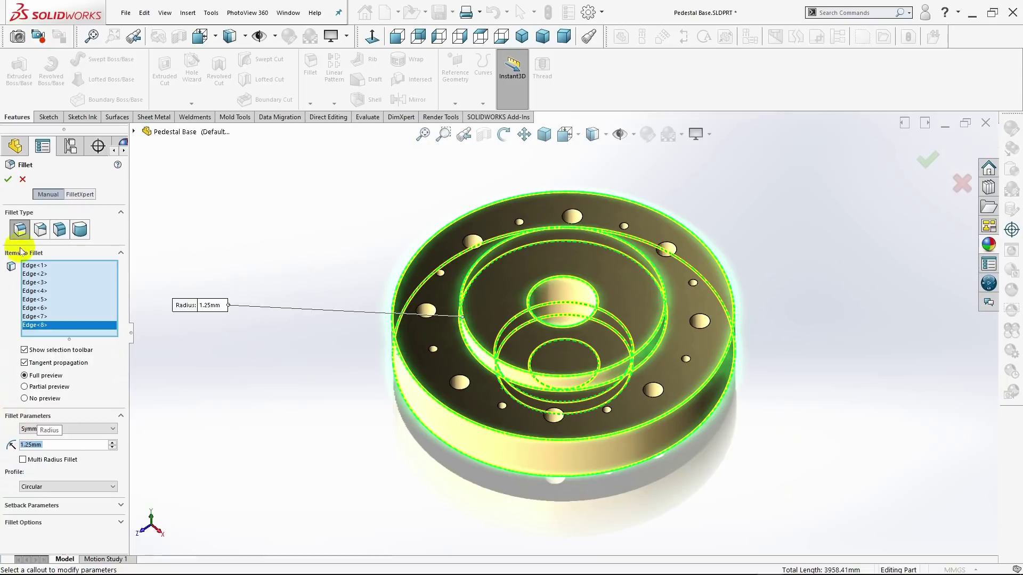
{"action": "left_click", "coordinate": [9, 180]}
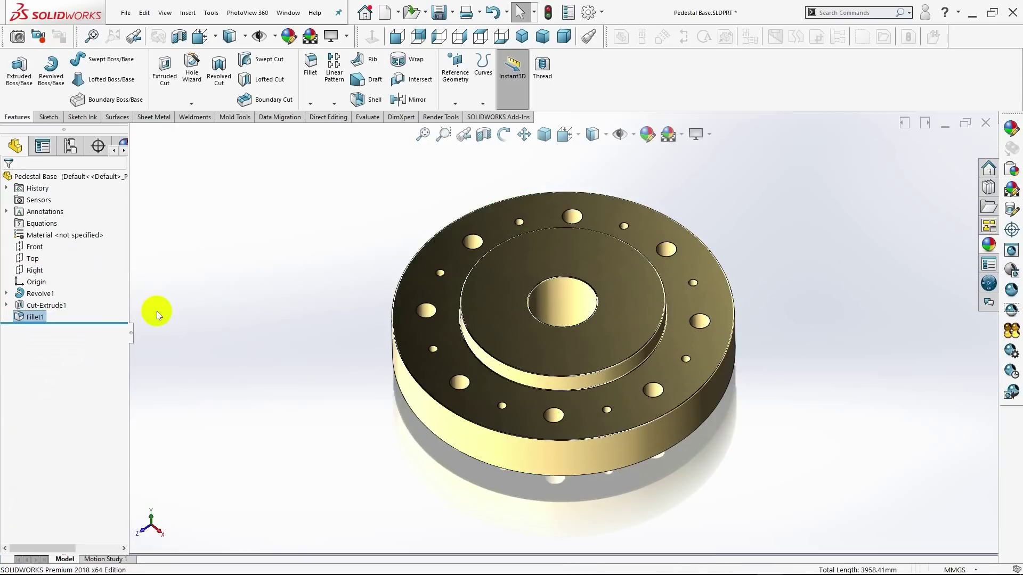
Edit the edge fillet and set its radius to 2 mm.
{"action": "middle_click_drag", "start_coordinate": [157, 311], "coordinate": [3, 348]}
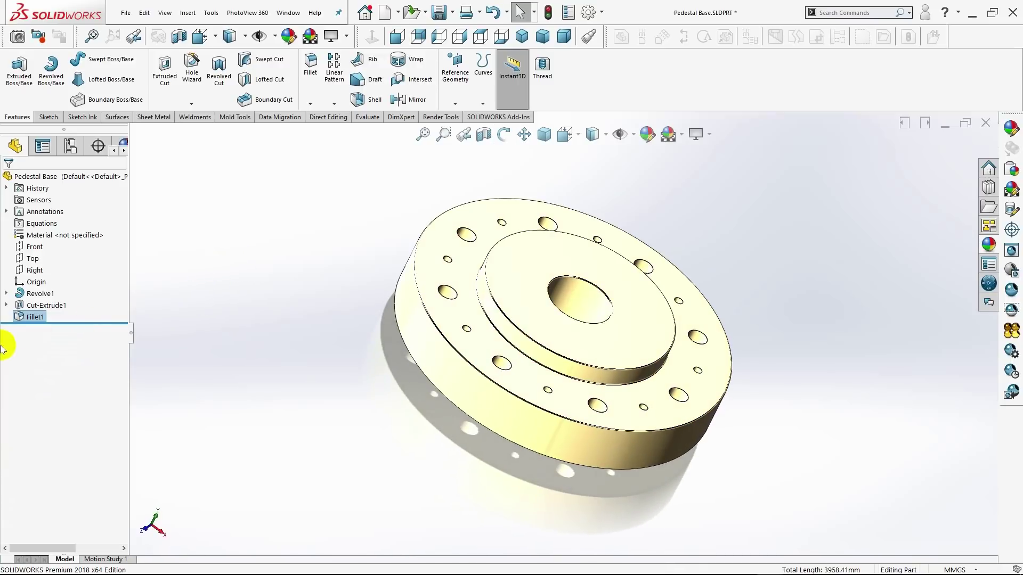
{"action": "right_click", "coordinate": [22, 319]}
{"action": "left_click", "coordinate": [31, 282]}
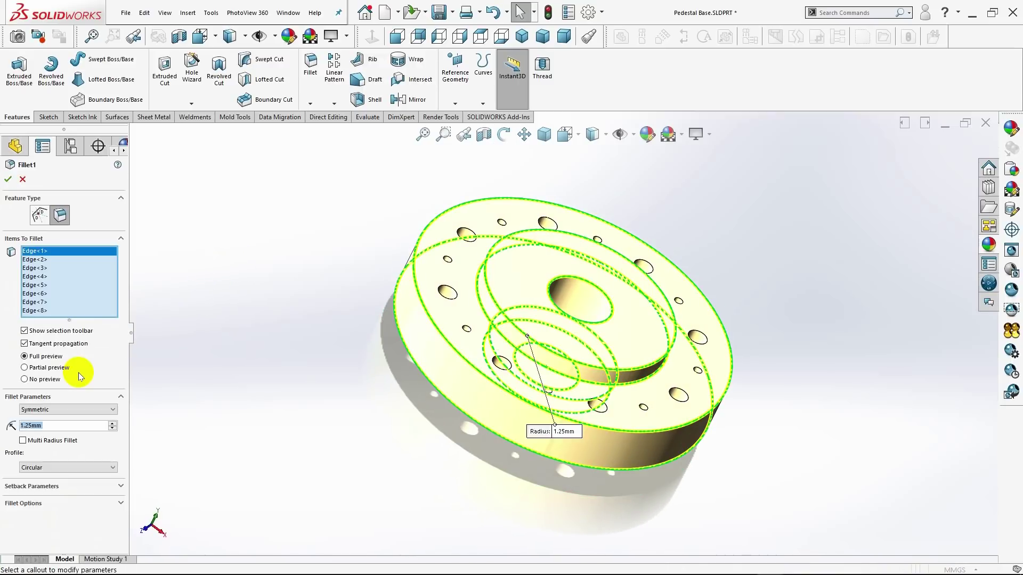
{"action": "type", "text": "2"}
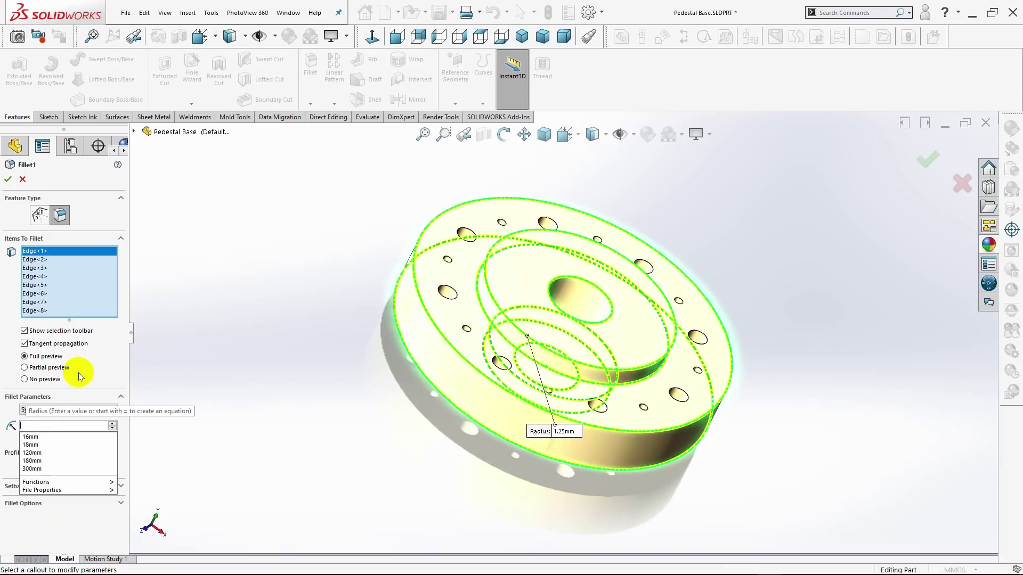
{"action": "key", "text": "Return"}
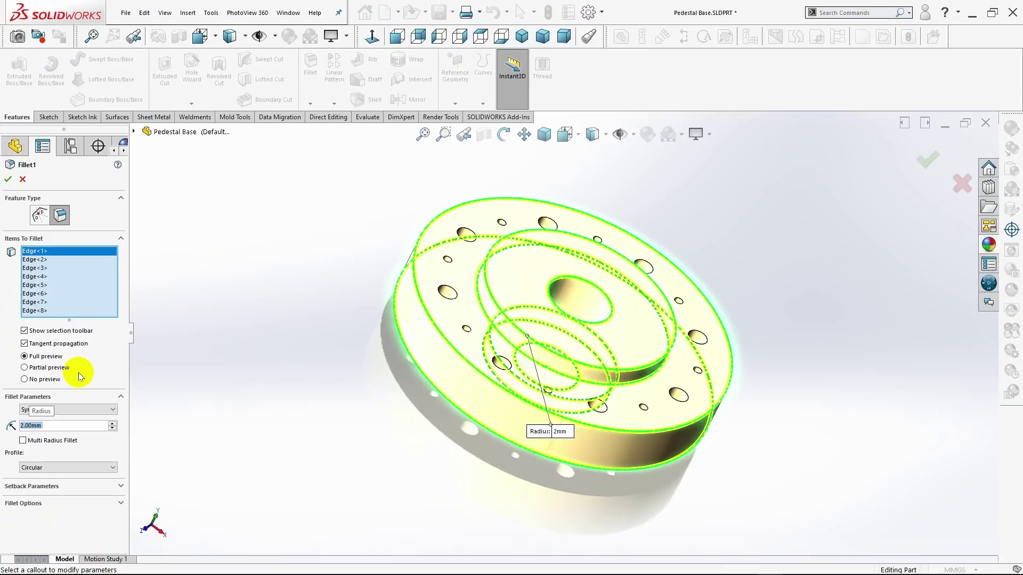
{"action": "key", "text": "Return"}
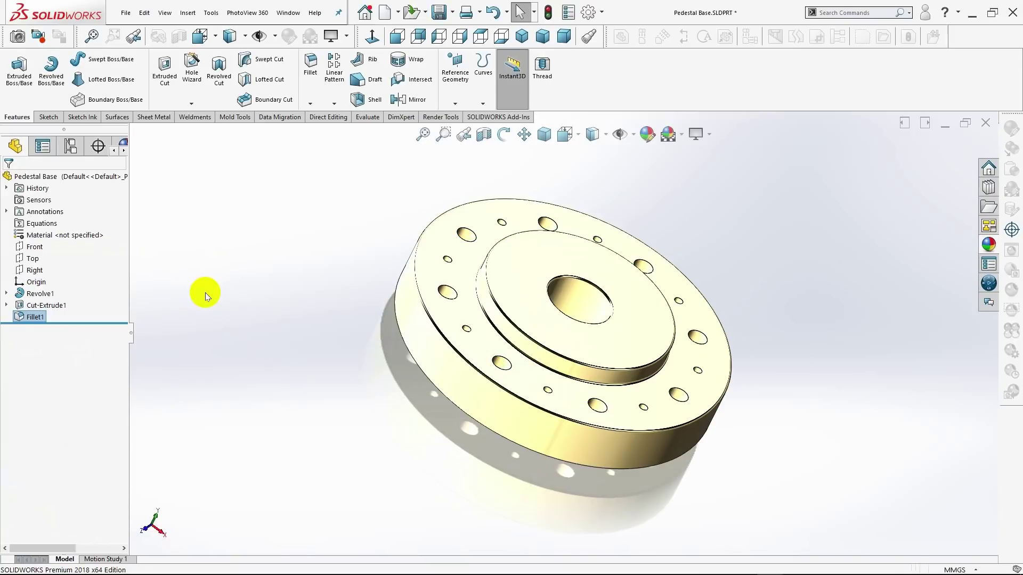
Edit the existing edge fillet and set its radius to 5 mm.
{"action": "middle_click_drag", "start_coordinate": [230, 315], "coordinate": [192, 216]}
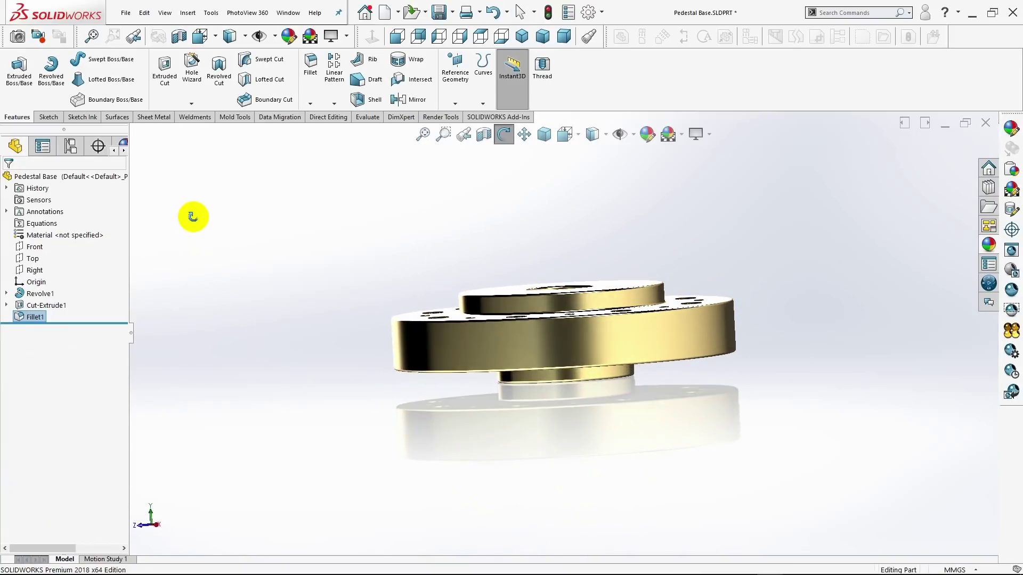
{"action": "left_click_drag", "start_coordinate": [193, 216], "coordinate": [174, 276]}
{"action": "left_click", "coordinate": [29, 317]}
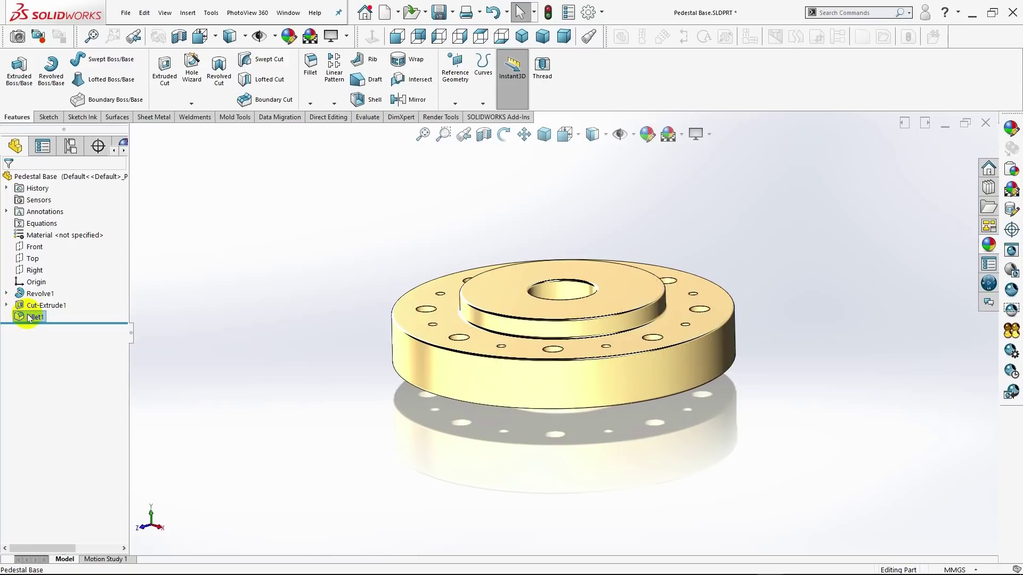
{"action": "right_click", "coordinate": [30, 317]}
{"action": "left_click", "coordinate": [35, 286]}
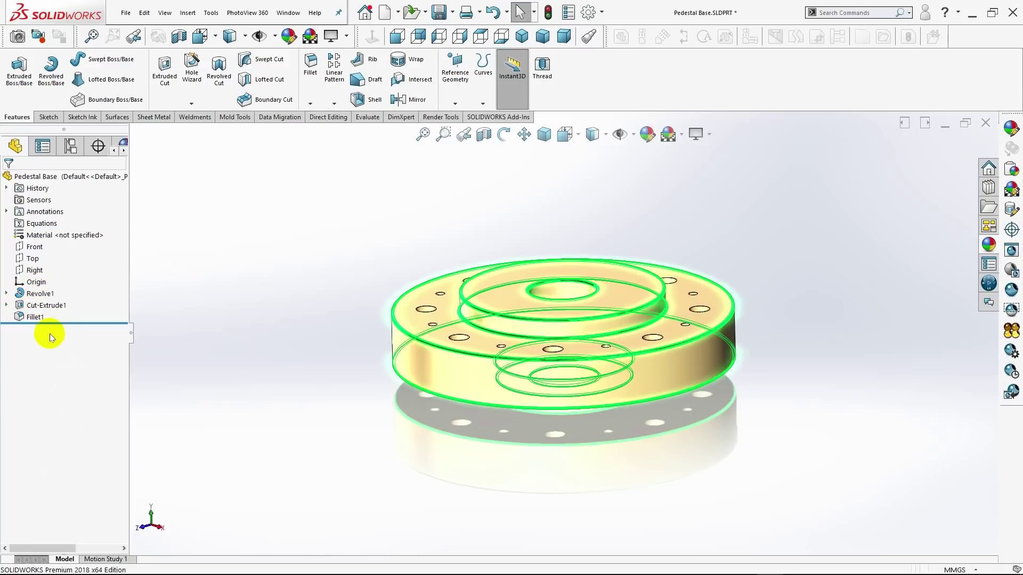
{"action": "type", "text": "5"}
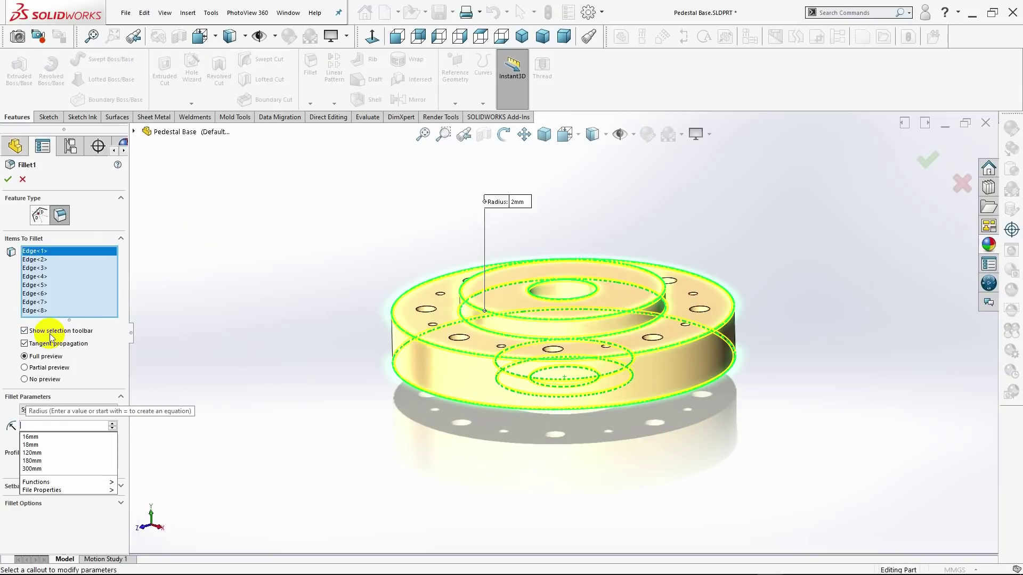
{"action": "key", "text": "Return"}
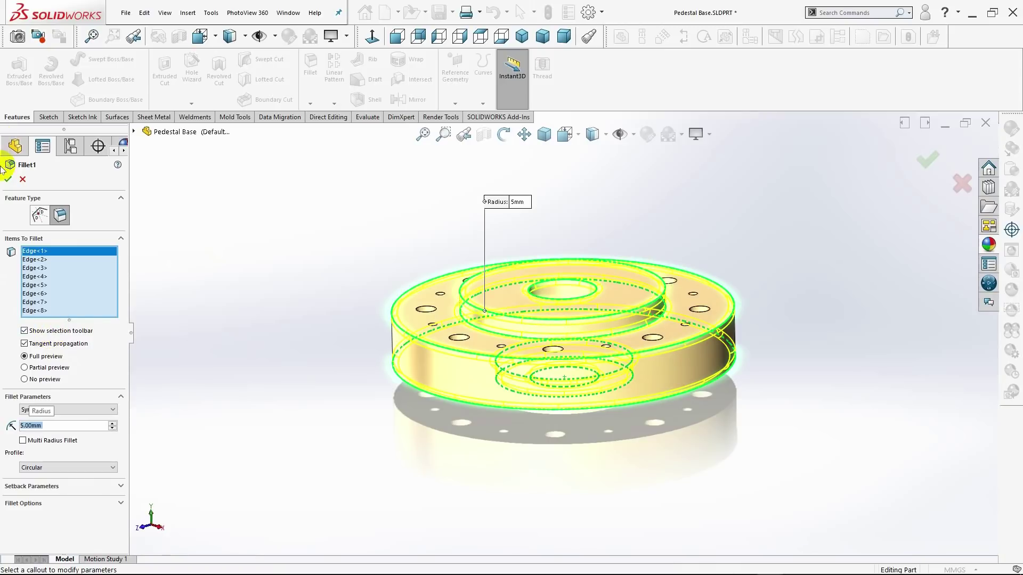
{"action": "key", "text": "Return"}
Start a new fillet and select the upper edges of six consecutive flange holes, three 18 mm and three 8 mm.
{"action": "middle_click_drag", "start_coordinate": [174, 292], "coordinate": [146, 301]}
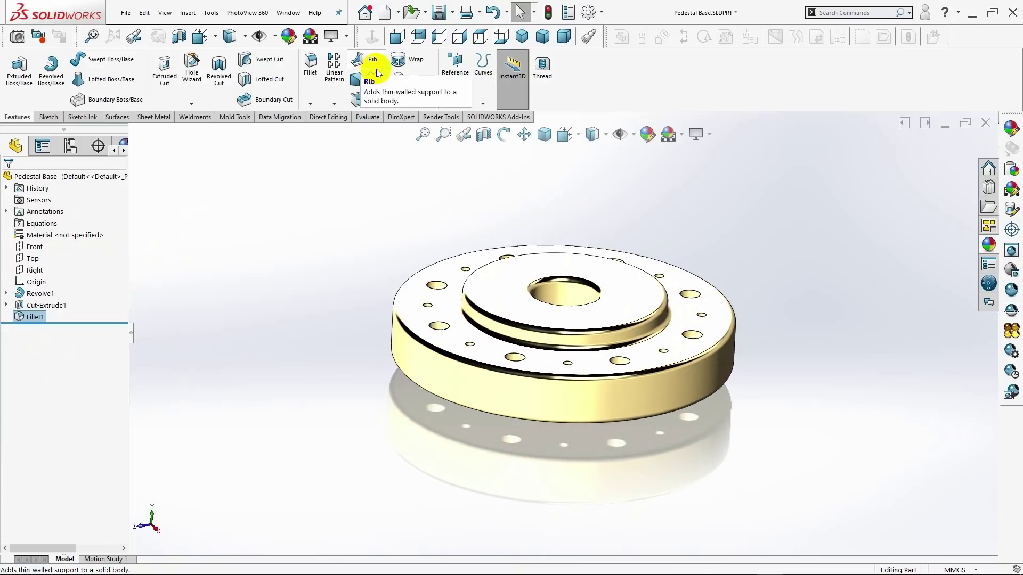
{"action": "left_click", "coordinate": [519, 36]}
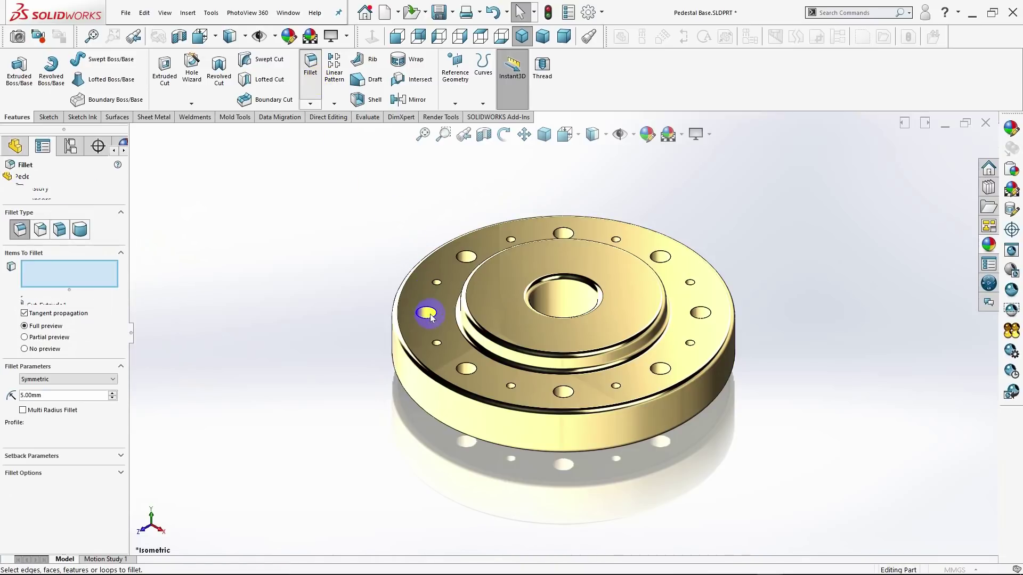
{"action": "left_click", "coordinate": [431, 319]}
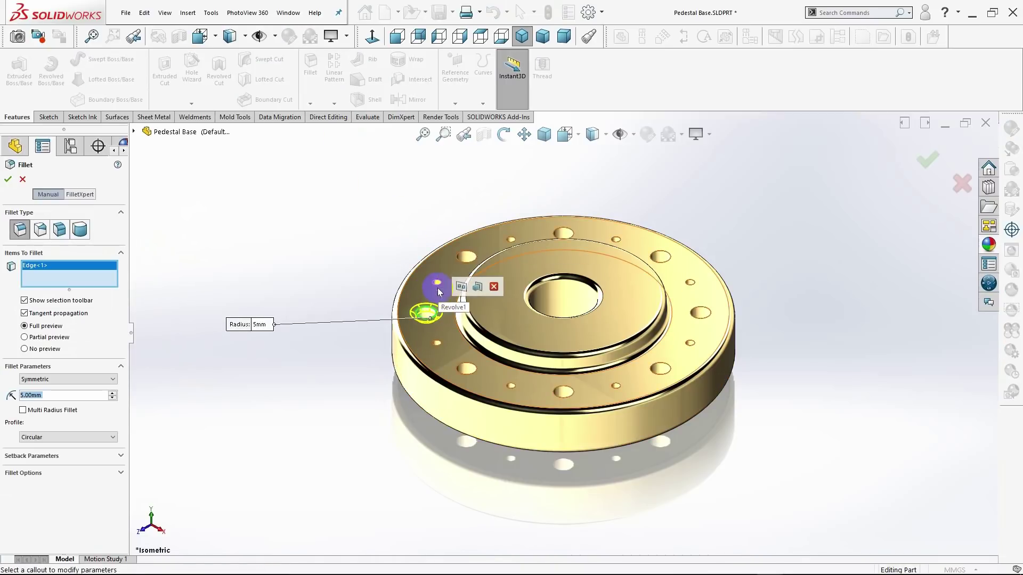
{"action": "left_click", "coordinate": [438, 286]}
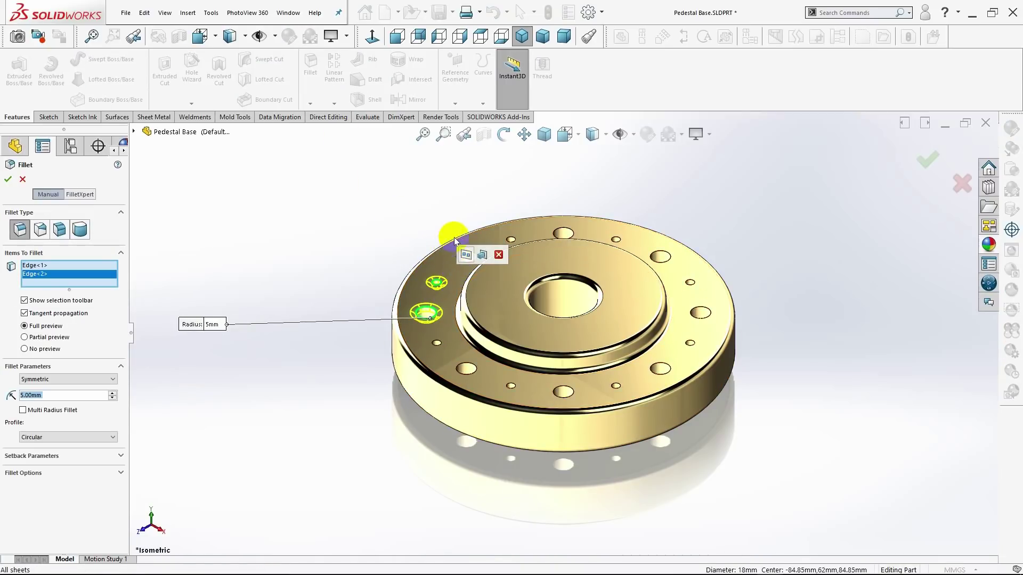
{"action": "scroll", "coordinate": [488, 237], "scroll_direction": "down", "scroll_amount": 2}
{"action": "scroll", "coordinate": [489, 240], "scroll_direction": "down", "scroll_amount": 3}
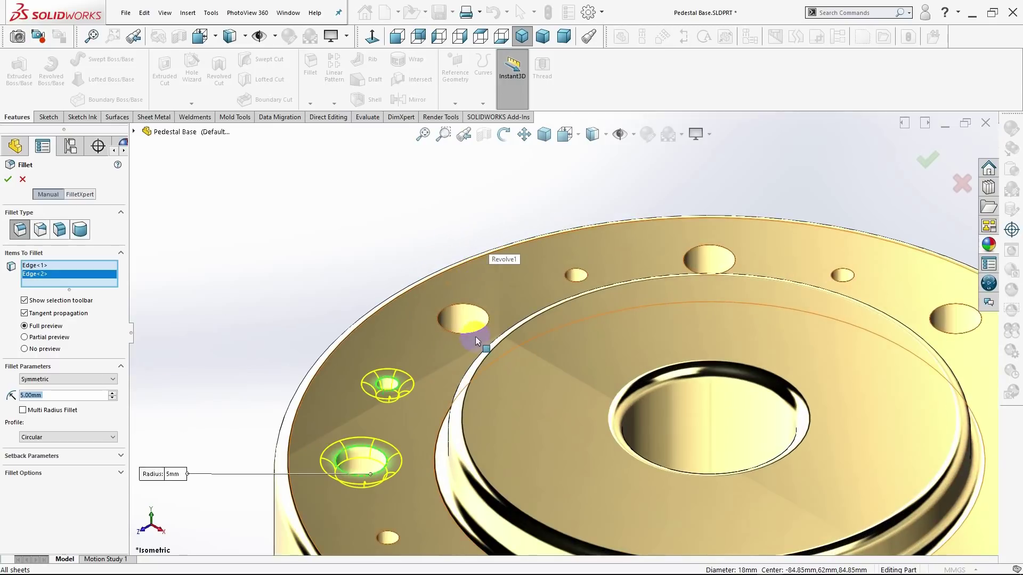
{"action": "left_click", "coordinate": [475, 333]}
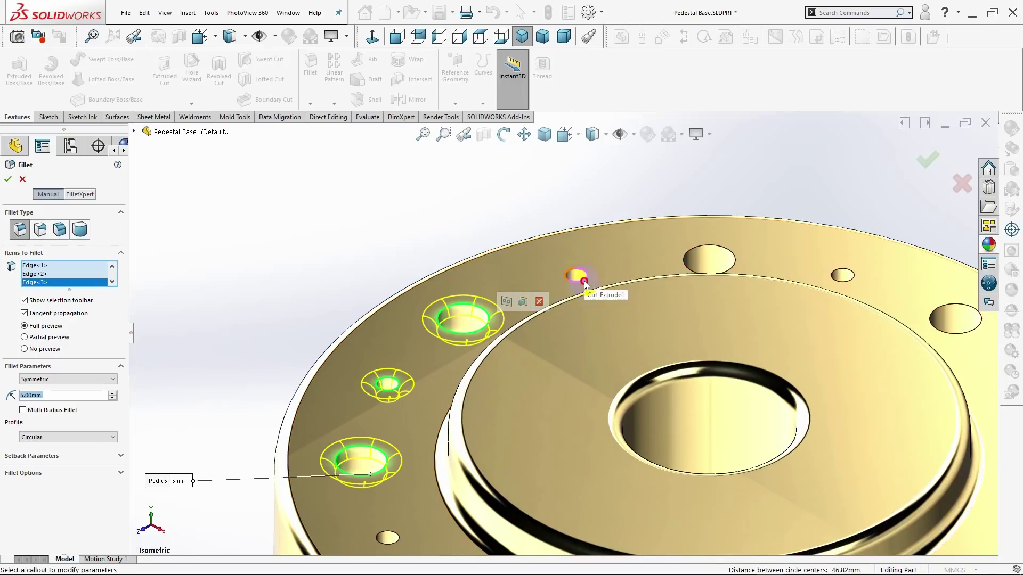
{"action": "left_click", "coordinate": [584, 281]}
{"action": "left_click", "coordinate": [736, 261]}
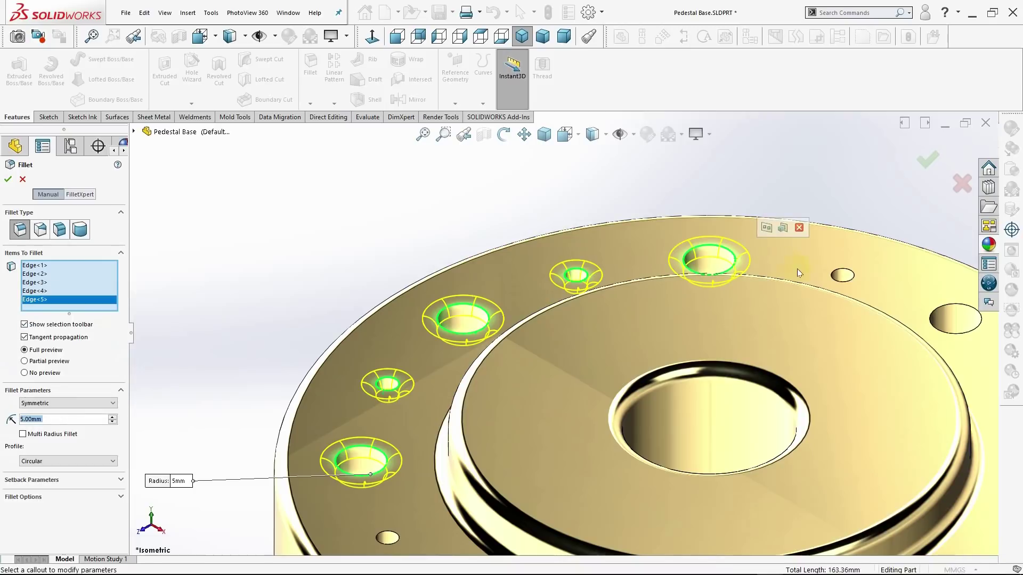
{"action": "left_click", "coordinate": [844, 280]}
Add the upper edges of the next five flange holes clockwise, three 18 mm and two 8 mm, to the fillet selection.
{"action": "scroll", "coordinate": [879, 326], "scroll_direction": "up", "scroll_amount": 3}
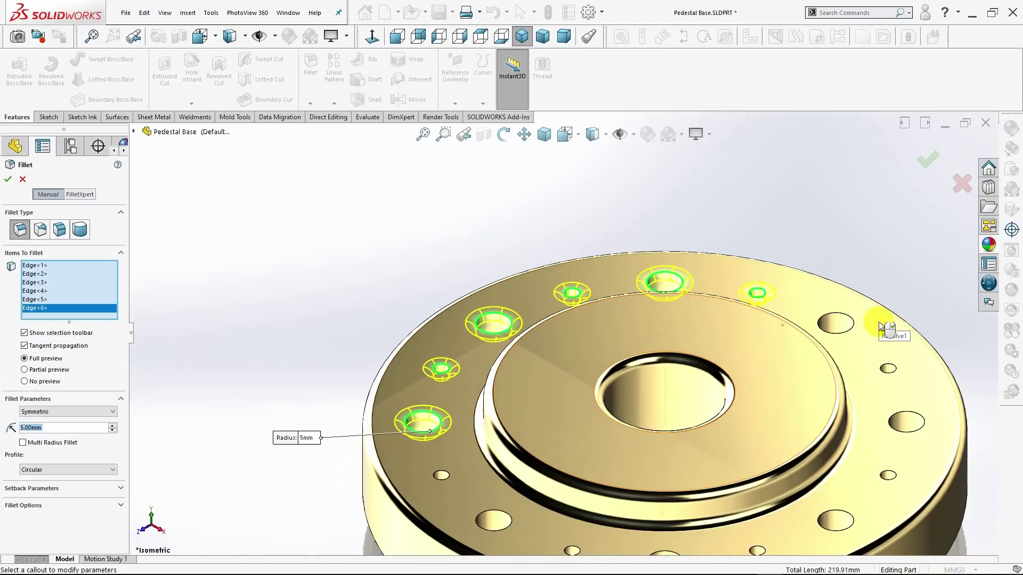
{"action": "scroll", "coordinate": [852, 338], "scroll_direction": "down", "scroll_amount": 2}
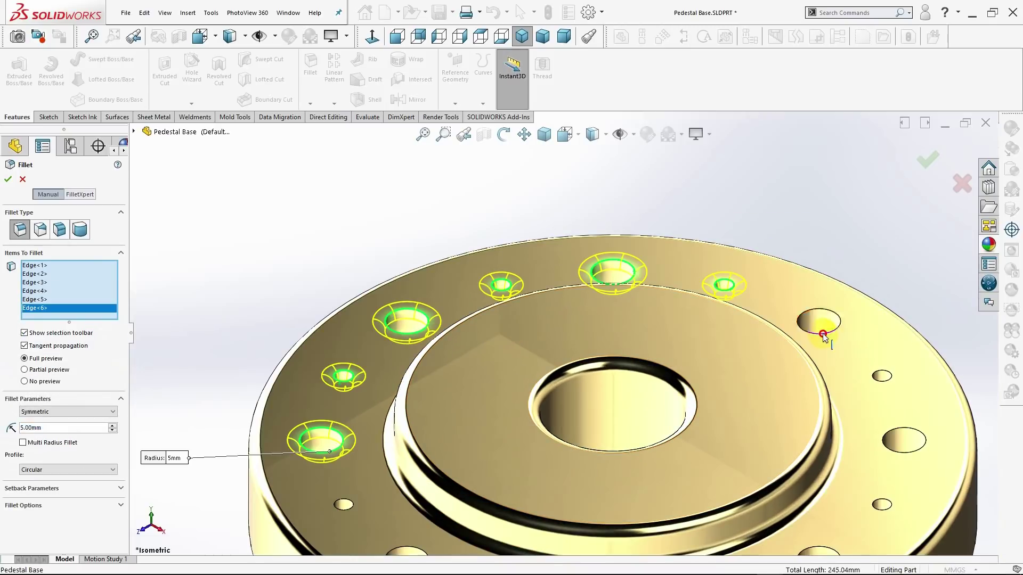
{"action": "left_click", "coordinate": [823, 335]}
{"action": "left_click", "coordinate": [884, 380]}
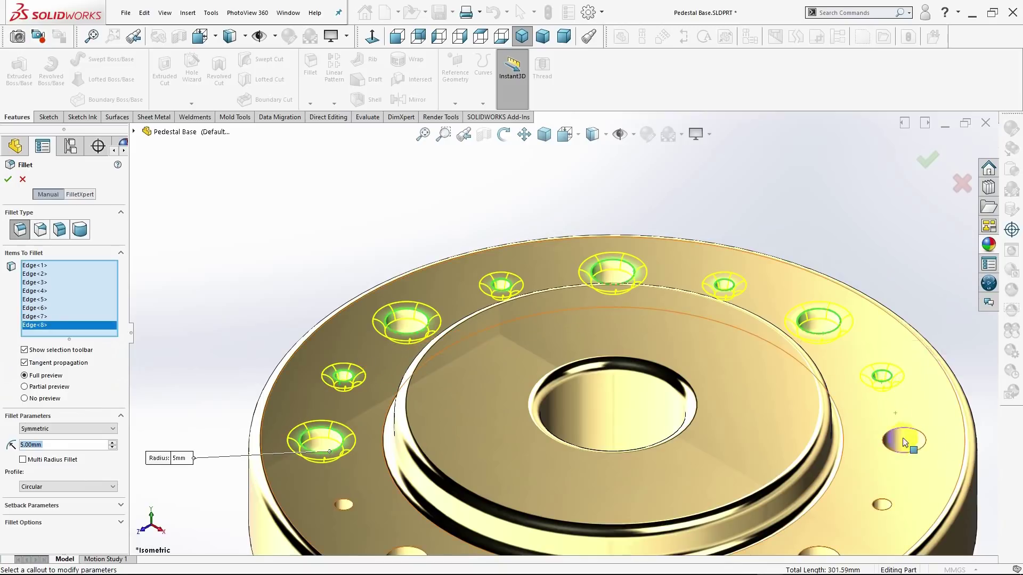
{"action": "left_click", "coordinate": [909, 456]}
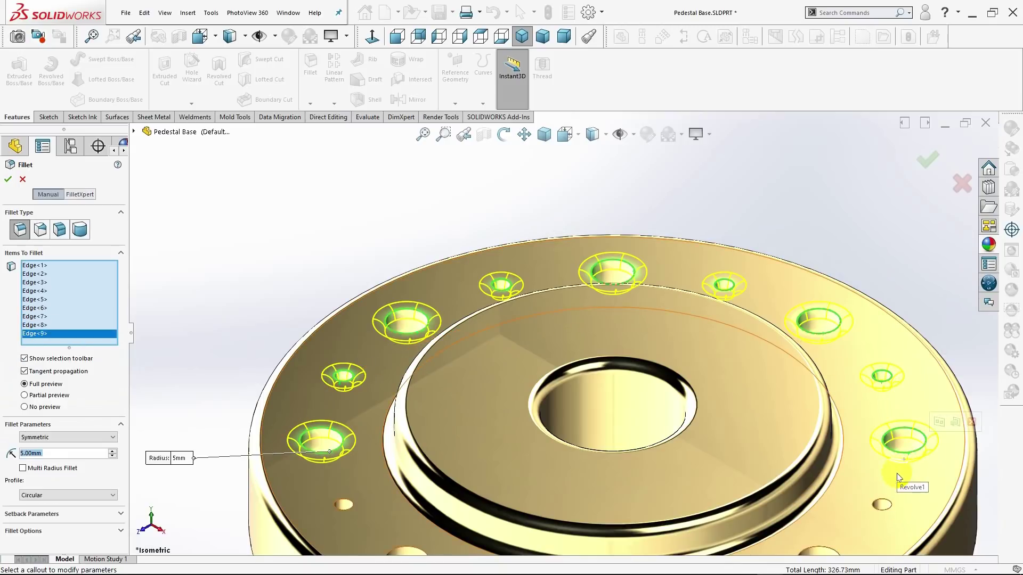
{"action": "scroll", "coordinate": [883, 473], "scroll_direction": "up", "scroll_amount": 1}
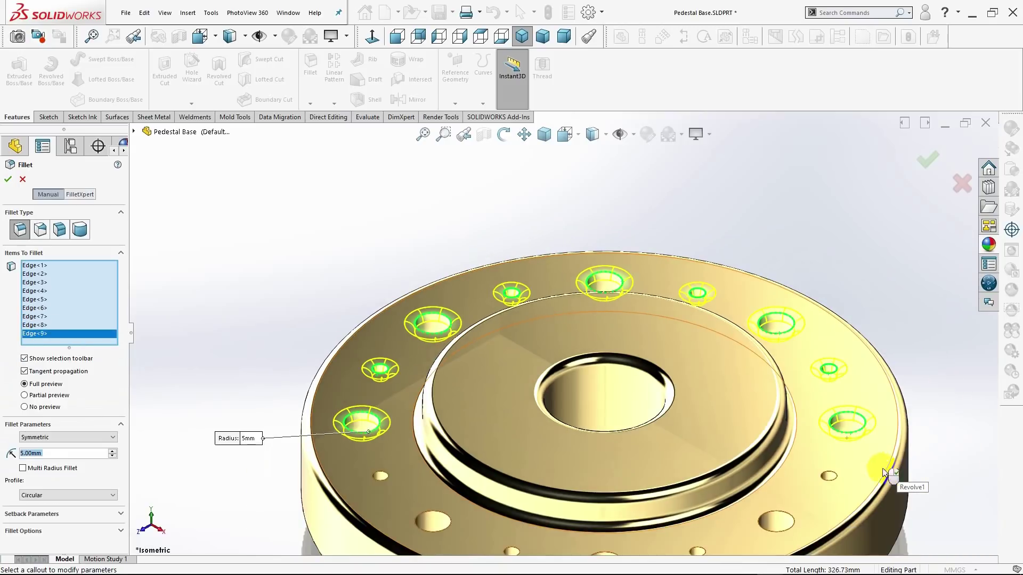
{"action": "left_click", "coordinate": [832, 482]}
{"action": "left_click", "coordinate": [787, 526]}
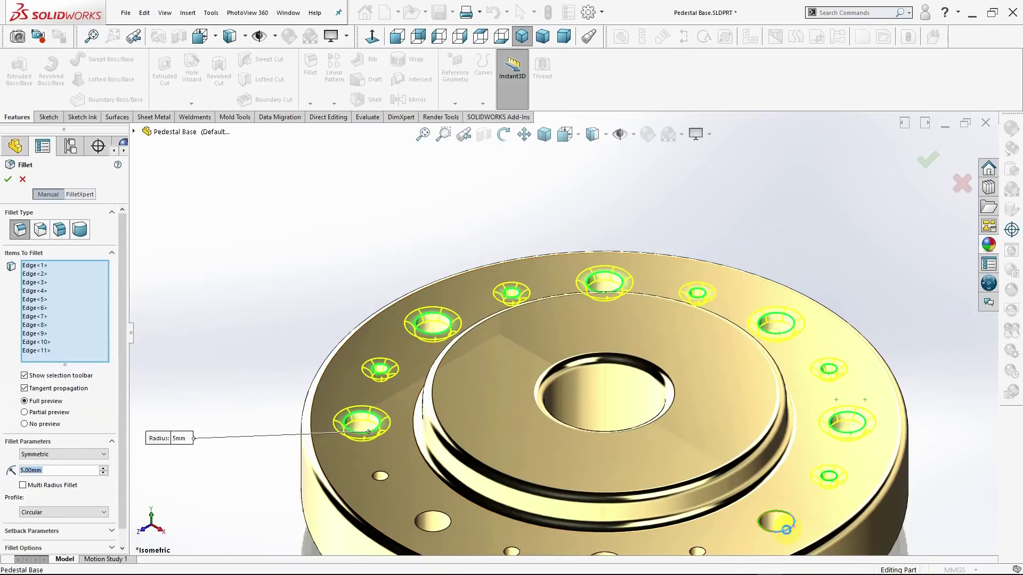
Add the upper edges of the remaining five flange holes, two 18 mm and three 8 mm, to complete the top-face selection.
{"action": "scroll", "coordinate": [786, 530], "scroll_direction": "up", "scroll_amount": 2}
{"action": "scroll", "coordinate": [659, 479], "scroll_direction": "down", "scroll_amount": 3}
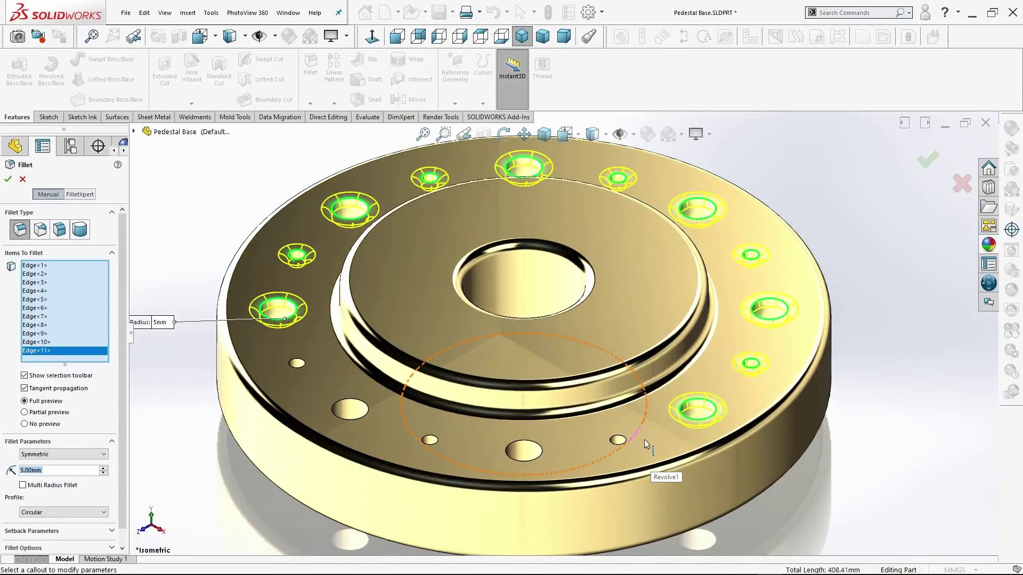
{"action": "left_click", "coordinate": [621, 442]}
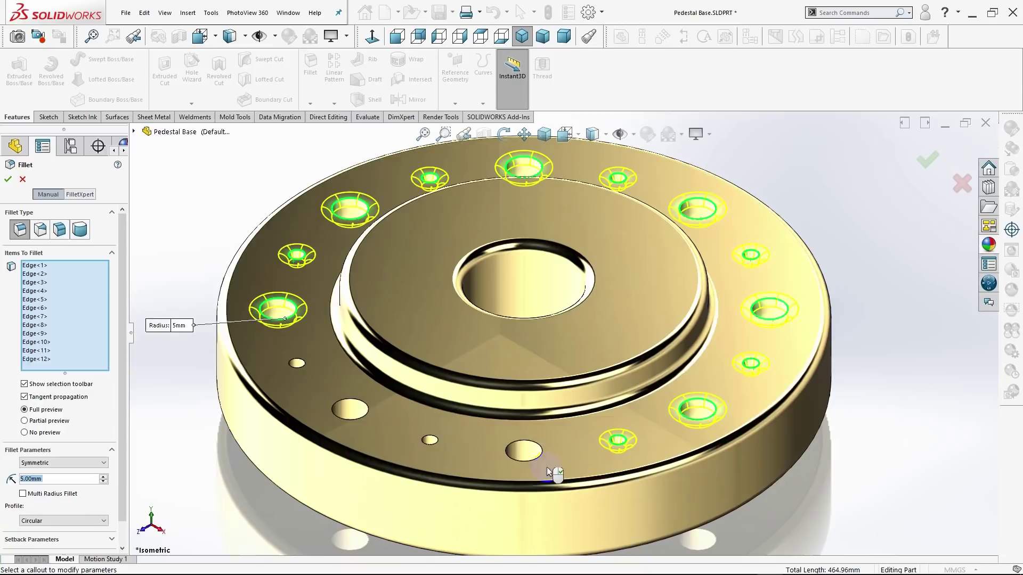
{"action": "left_click", "coordinate": [519, 461]}
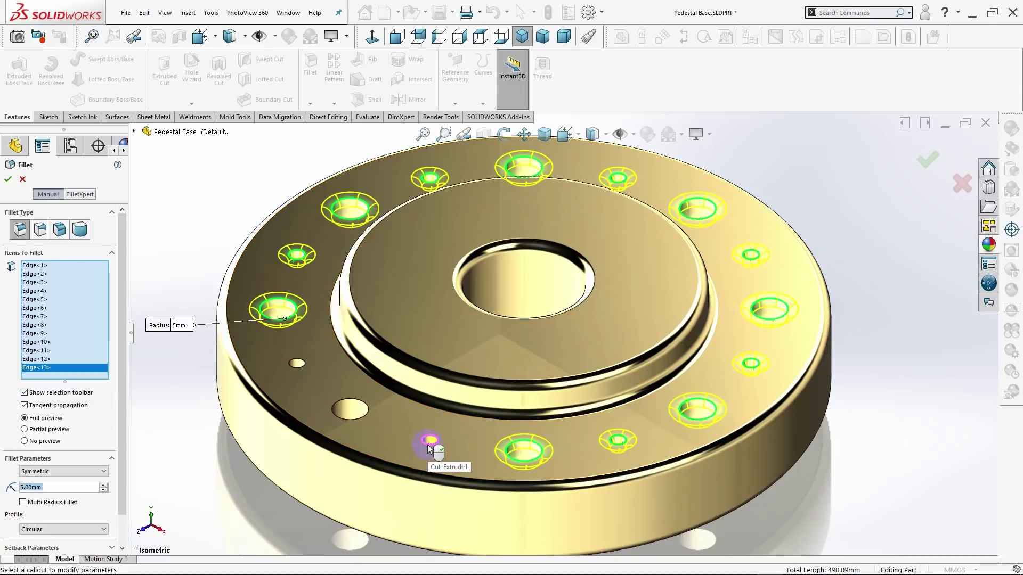
{"action": "left_click", "coordinate": [429, 448]}
{"action": "left_click", "coordinate": [338, 417]}
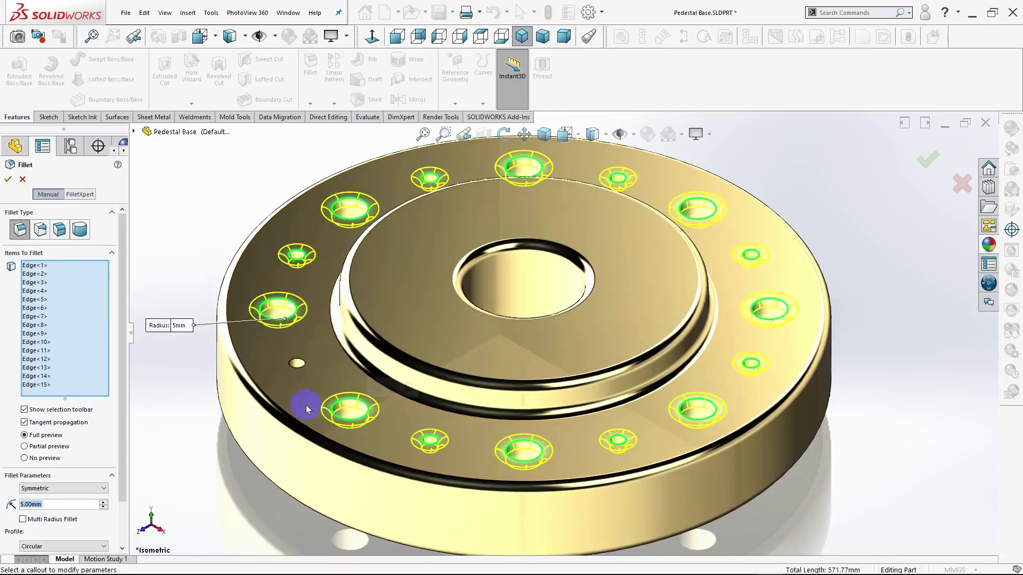
{"action": "left_click", "coordinate": [293, 368]}
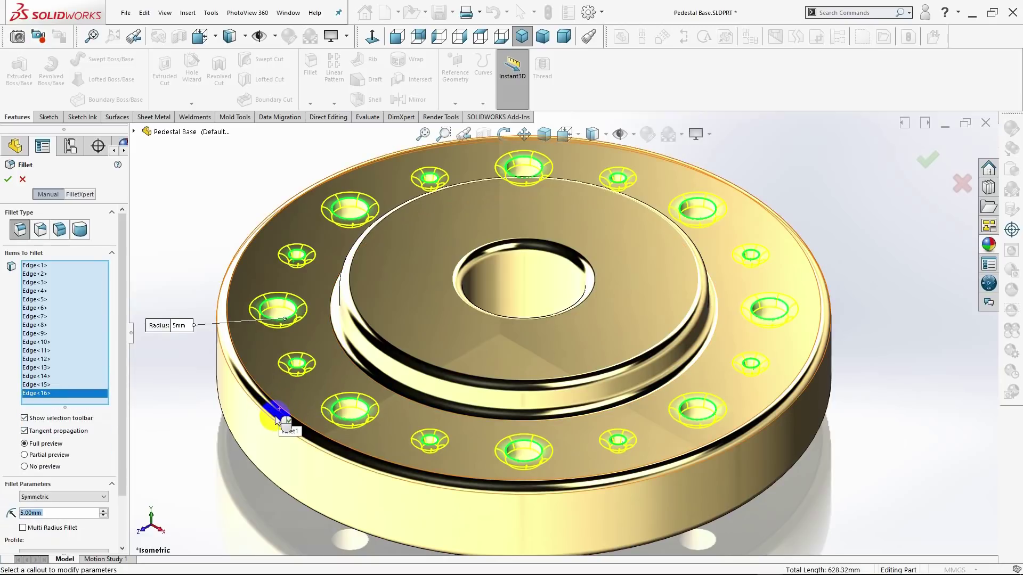
Add the underside edges of six consecutive flange holes, three 18 mm and three 8 mm, to the fillet selection.
{"action": "middle_click_drag", "start_coordinate": [290, 428], "coordinate": [447, 255]}
{"action": "scroll", "coordinate": [447, 280], "scroll_direction": "down", "scroll_amount": 3}
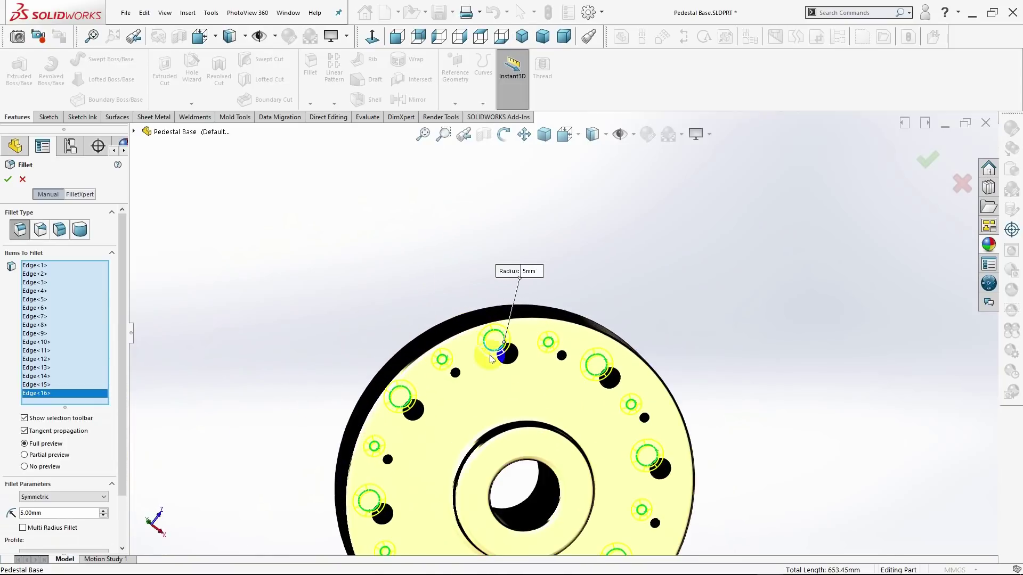
{"action": "left_click", "coordinate": [419, 423]}
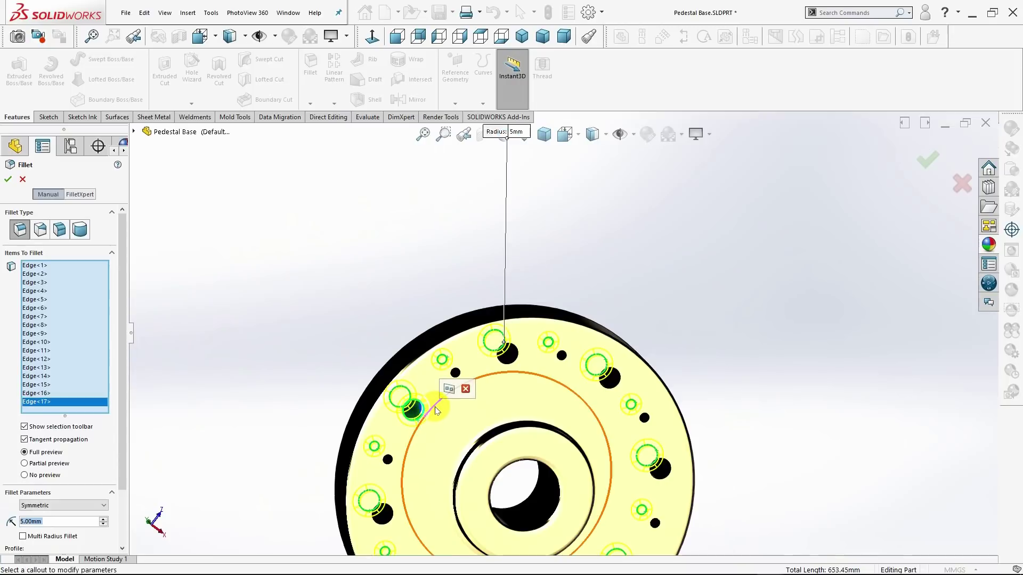
{"action": "scroll", "coordinate": [453, 388], "scroll_direction": "down", "scroll_amount": 3}
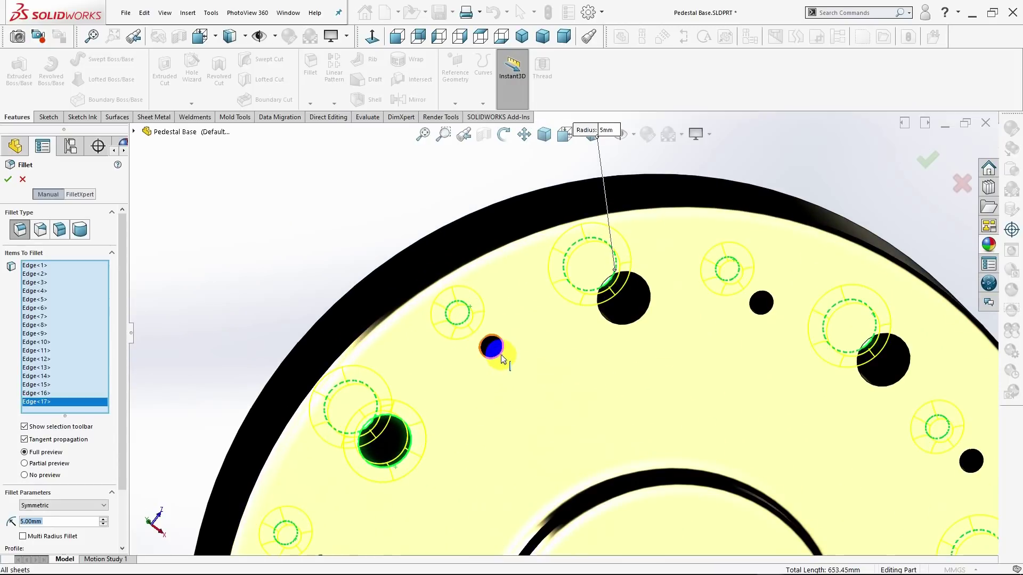
{"action": "left_click", "coordinate": [501, 355]}
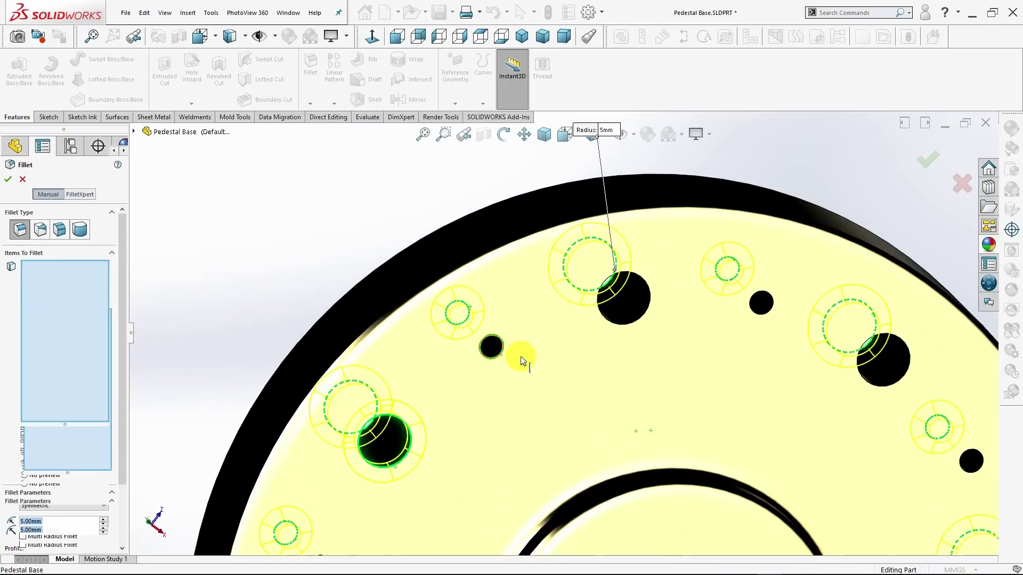
{"action": "left_click", "coordinate": [640, 323]}
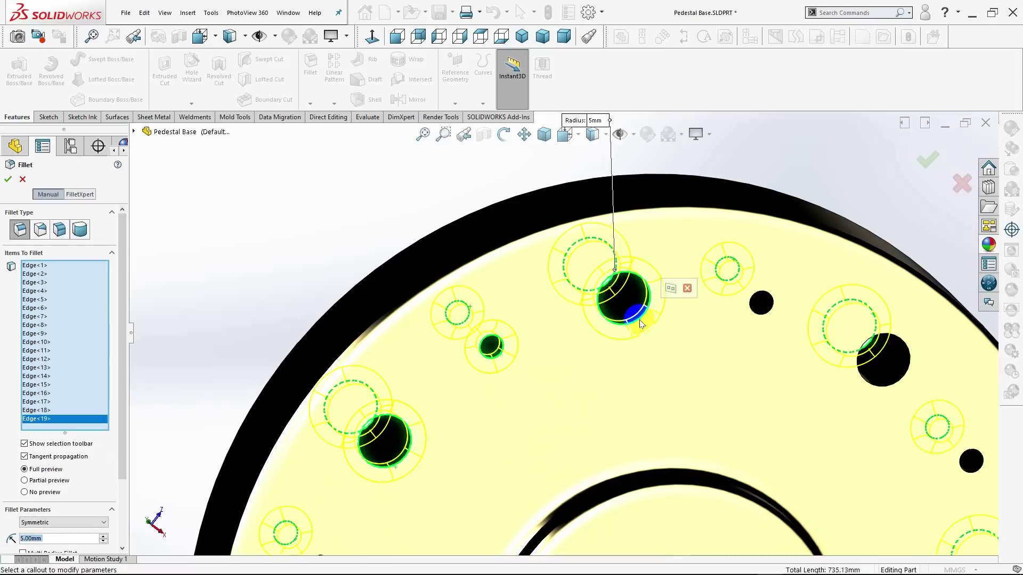
{"action": "left_click", "coordinate": [760, 315]}
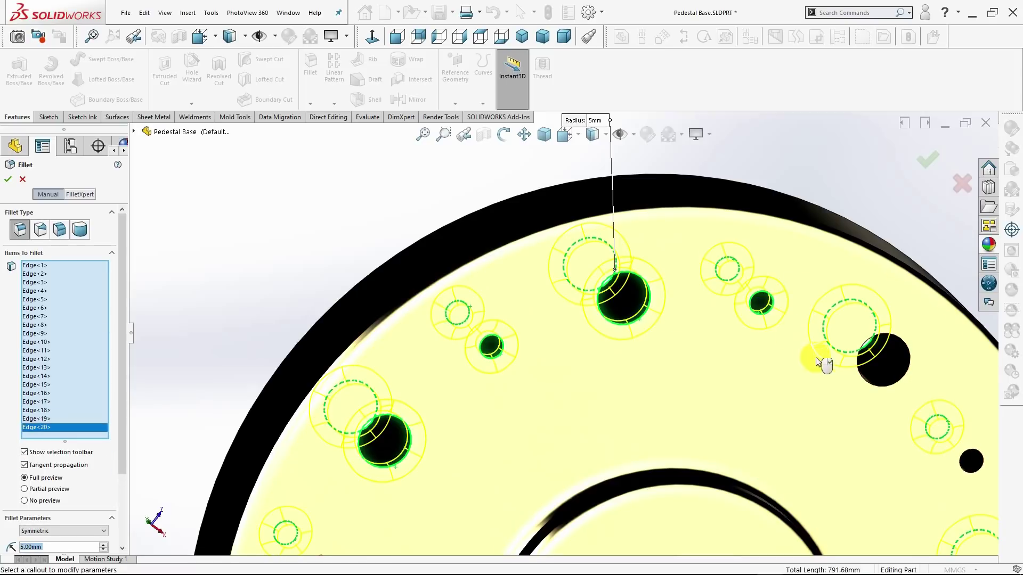
{"action": "left_click", "coordinate": [878, 386]}
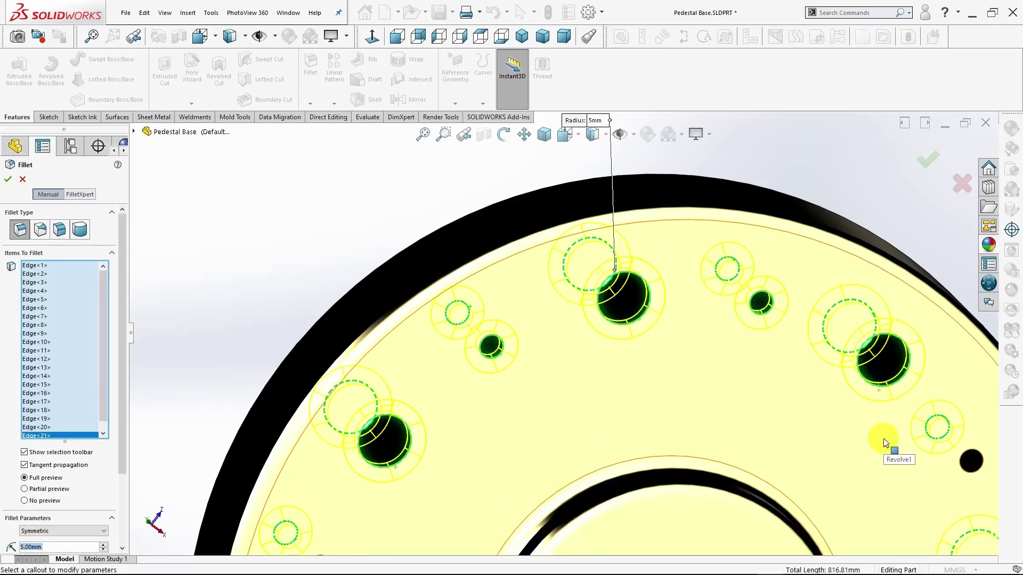
{"action": "left_click", "coordinate": [967, 475]}
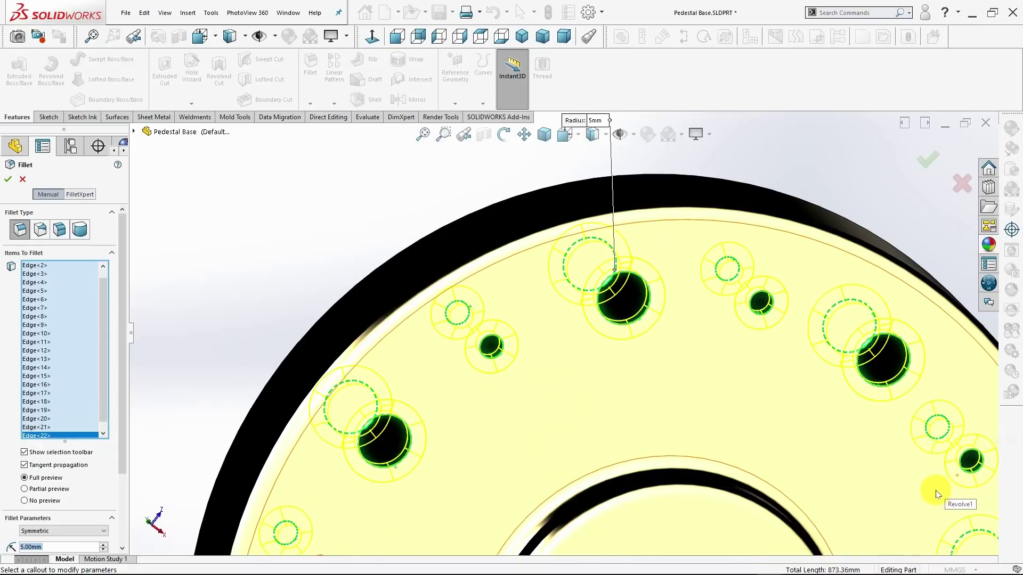
Add the underside edges of the next four flange holes clockwise, two 18 mm and two 8 mm, to the fillet selection.
{"action": "scroll", "coordinate": [936, 489], "scroll_direction": "up", "scroll_amount": 3}
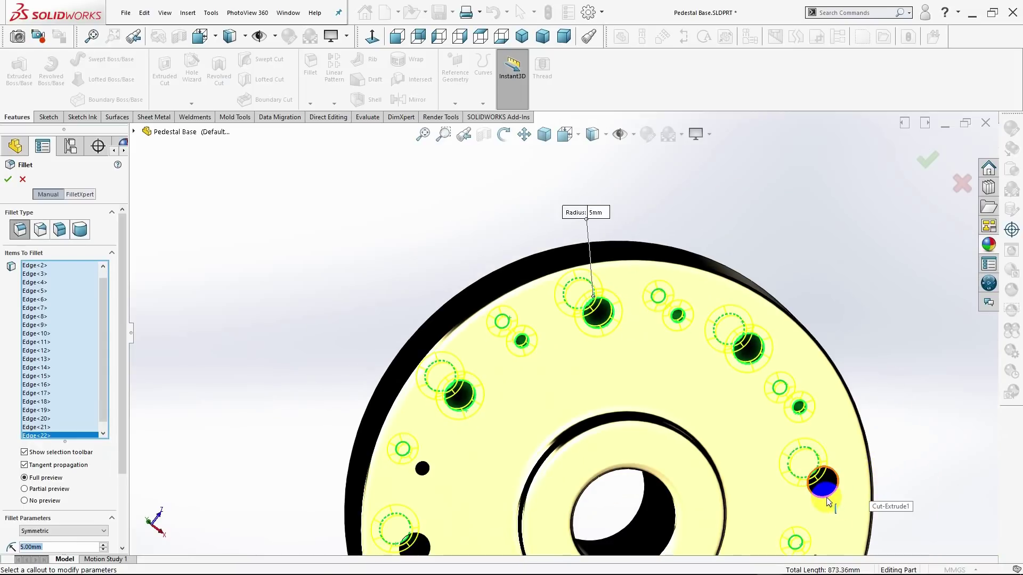
{"action": "left_click", "coordinate": [827, 503]}
{"action": "scroll", "coordinate": [823, 509], "scroll_direction": "up", "scroll_amount": 2}
{"action": "scroll", "coordinate": [735, 495], "scroll_direction": "down", "scroll_amount": 5}
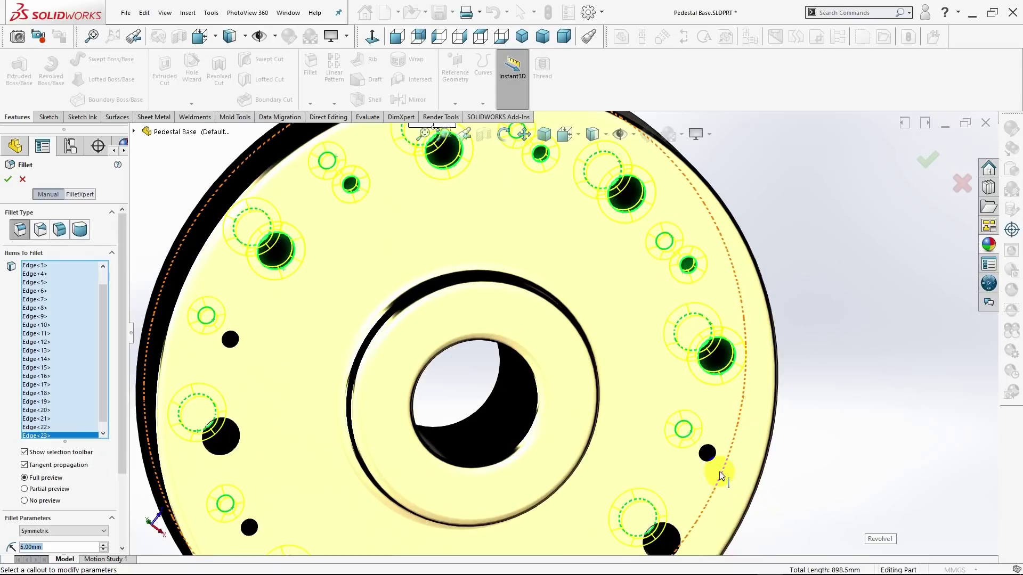
{"action": "left_click", "coordinate": [716, 459]}
{"action": "scroll", "coordinate": [696, 506], "scroll_direction": "up", "scroll_amount": 2}
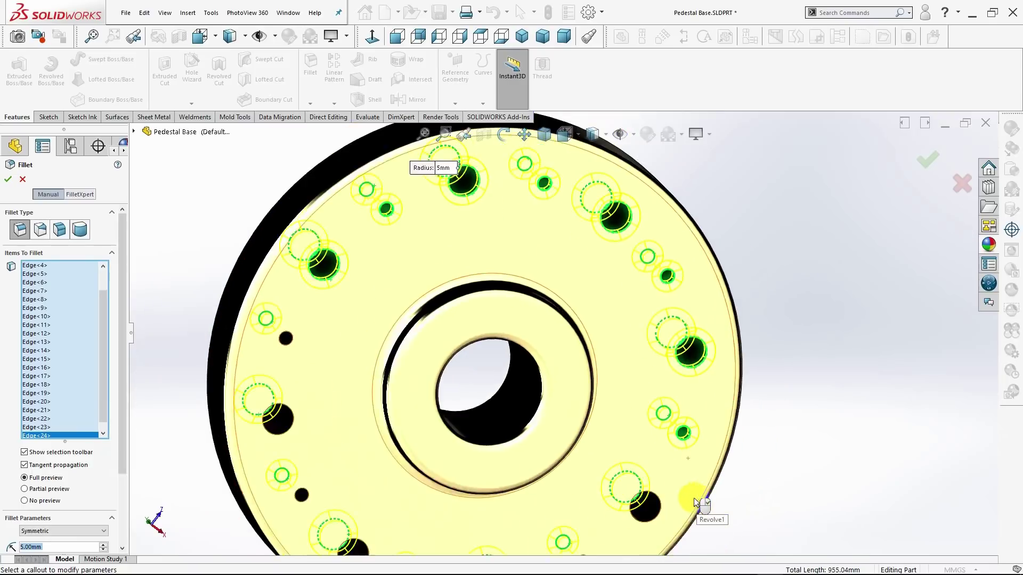
{"action": "scroll", "coordinate": [639, 487], "scroll_direction": "down", "scroll_amount": 4}
{"action": "scroll", "coordinate": [631, 485], "scroll_direction": "down", "scroll_amount": 2}
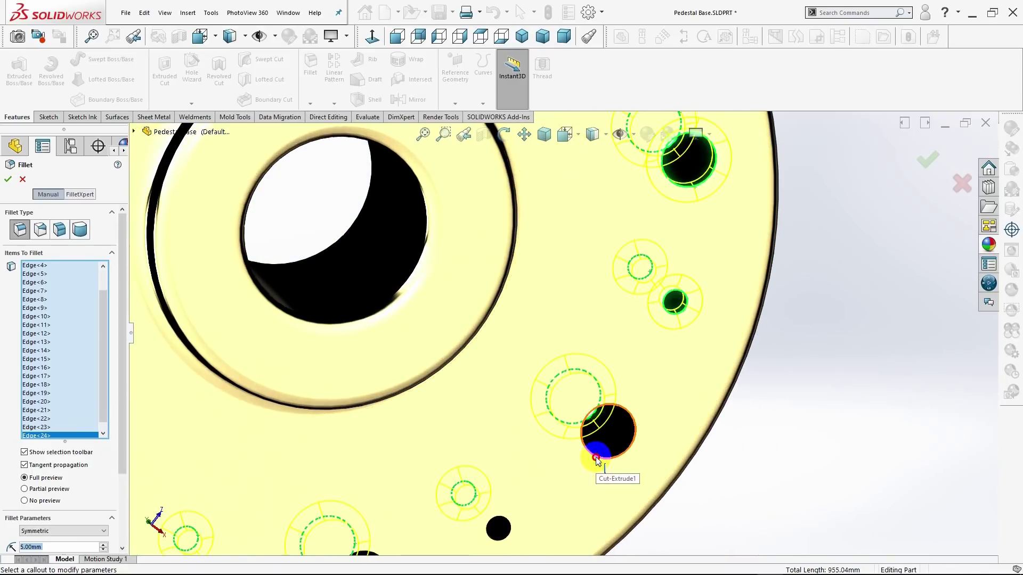
{"action": "left_click", "coordinate": [598, 461]}
{"action": "scroll", "coordinate": [560, 486], "scroll_direction": "up", "scroll_amount": 2}
{"action": "scroll", "coordinate": [559, 487], "scroll_direction": "down", "scroll_amount": 2}
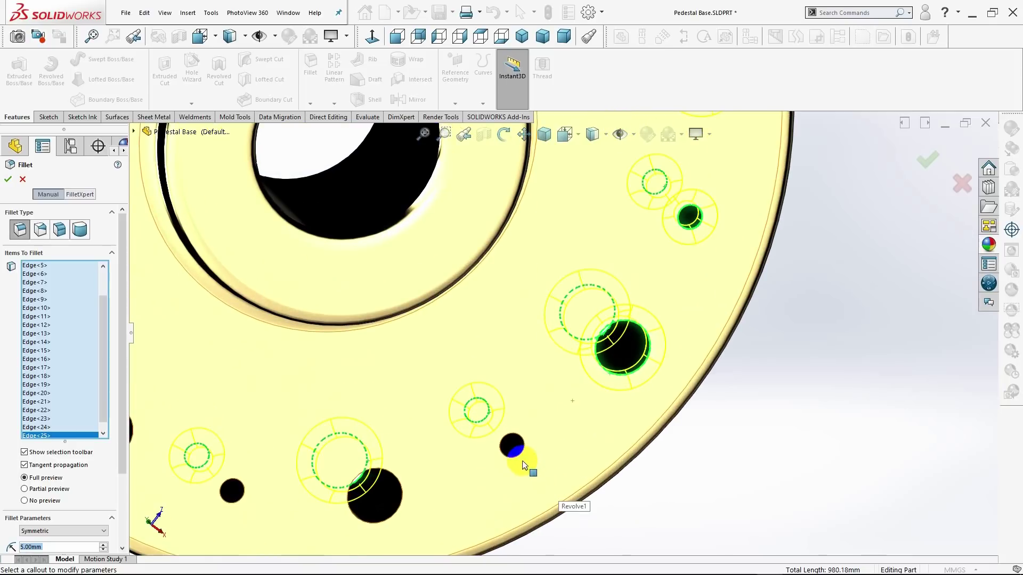
{"action": "left_click", "coordinate": [519, 460]}
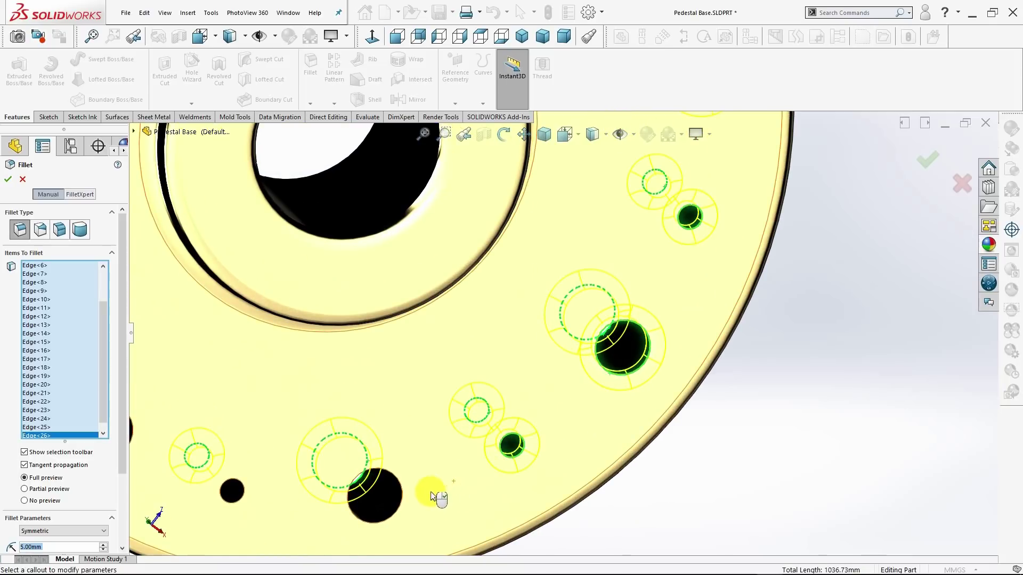
Add the underside edges of the remaining six flange holes, three 18 mm and three 8 mm, to complete the fillet selection.
{"action": "left_click", "coordinate": [399, 497]}
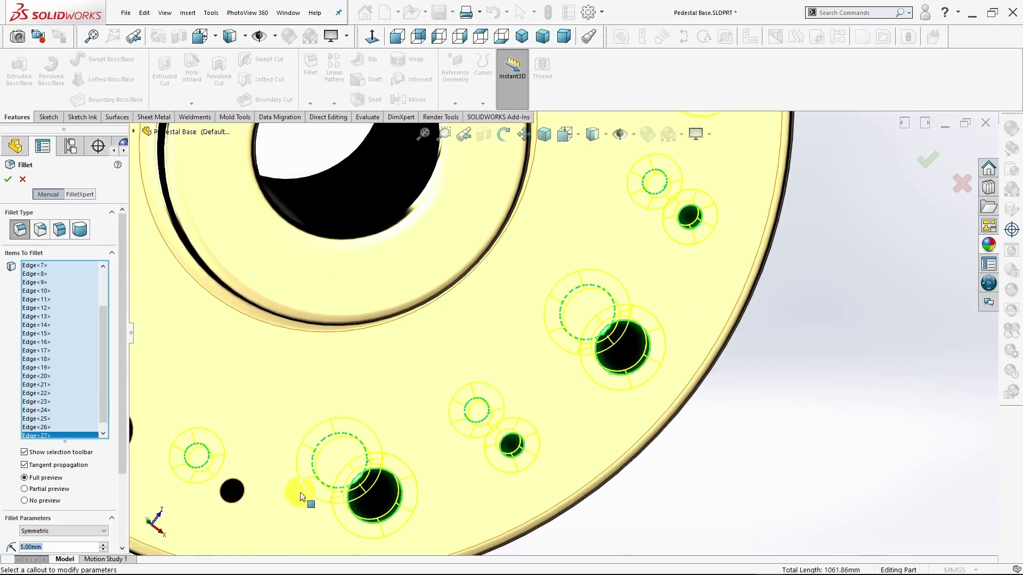
{"action": "left_click", "coordinate": [243, 492]}
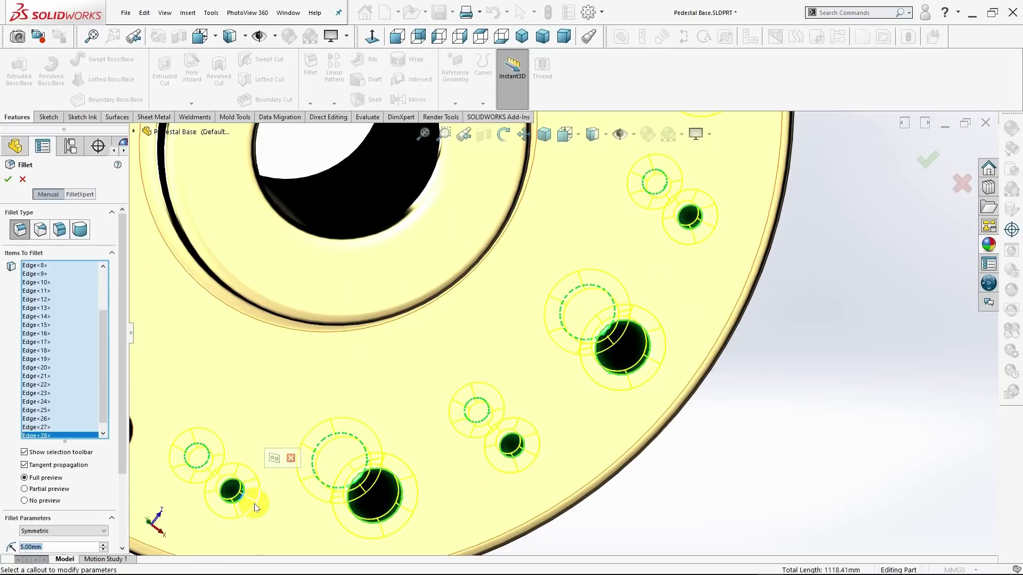
{"action": "scroll", "coordinate": [253, 498], "scroll_direction": "up", "scroll_amount": 2}
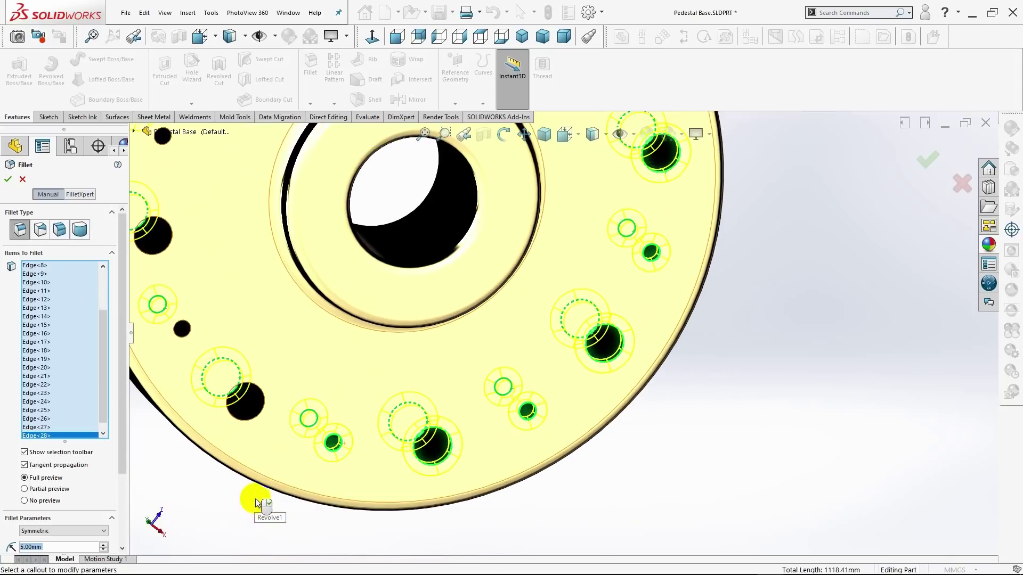
{"action": "left_click", "coordinate": [246, 412]}
{"action": "scroll", "coordinate": [282, 365], "scroll_direction": "up", "scroll_amount": 2}
{"action": "scroll", "coordinate": [300, 360], "scroll_direction": "down", "scroll_amount": 2}
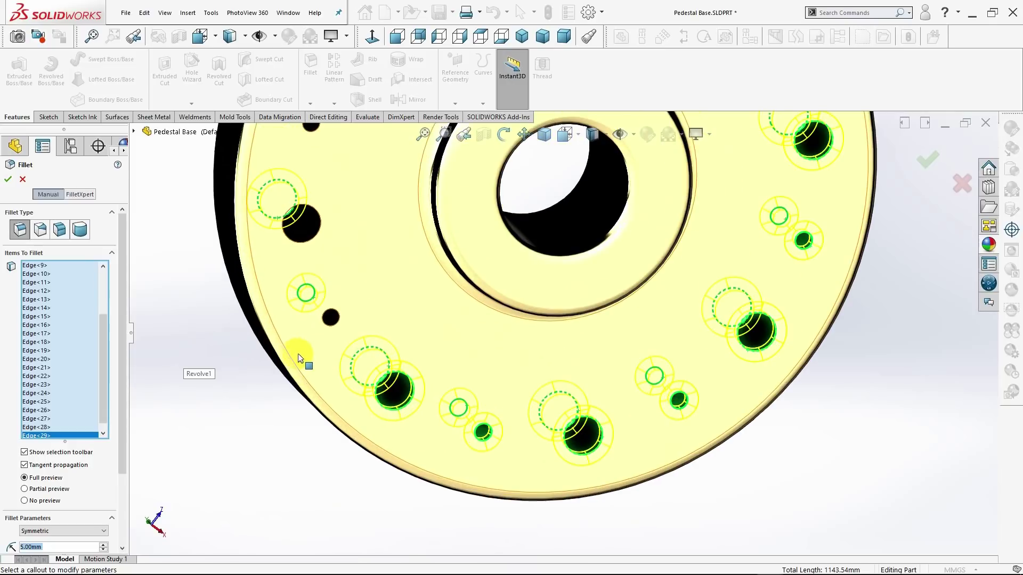
{"action": "left_click", "coordinate": [334, 330]}
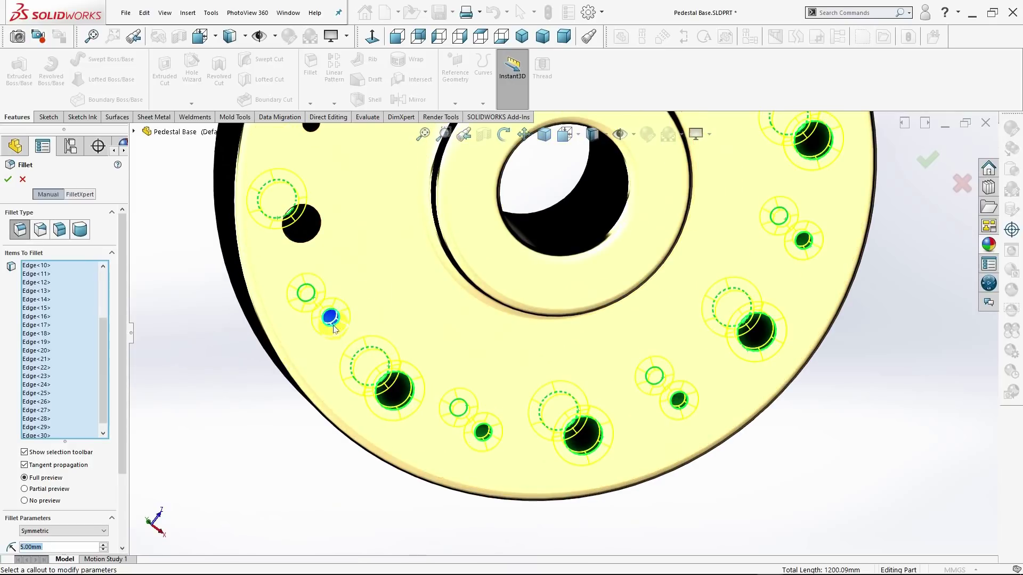
{"action": "left_click", "coordinate": [311, 237]}
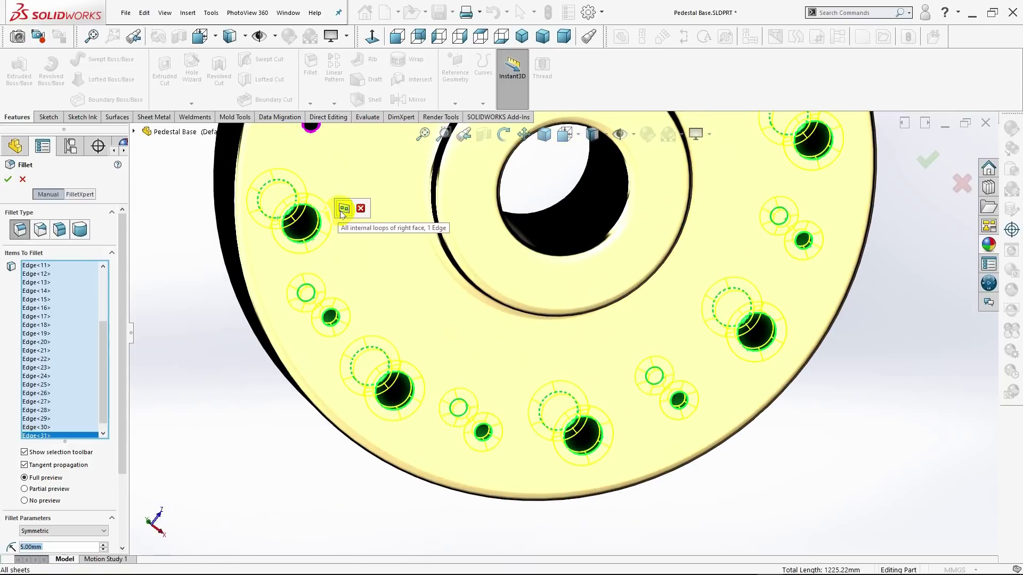
{"action": "key", "text": "z"}
{"action": "left_click", "coordinate": [364, 169]}
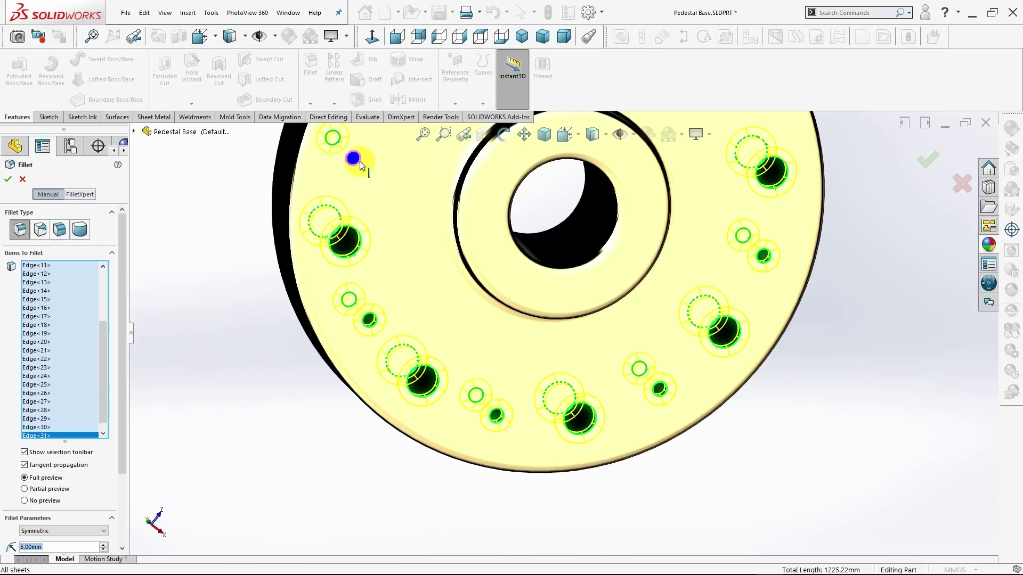
{"action": "key", "text": "z"}
{"action": "scroll", "coordinate": [525, 250], "scroll_direction": "down", "scroll_amount": 2}
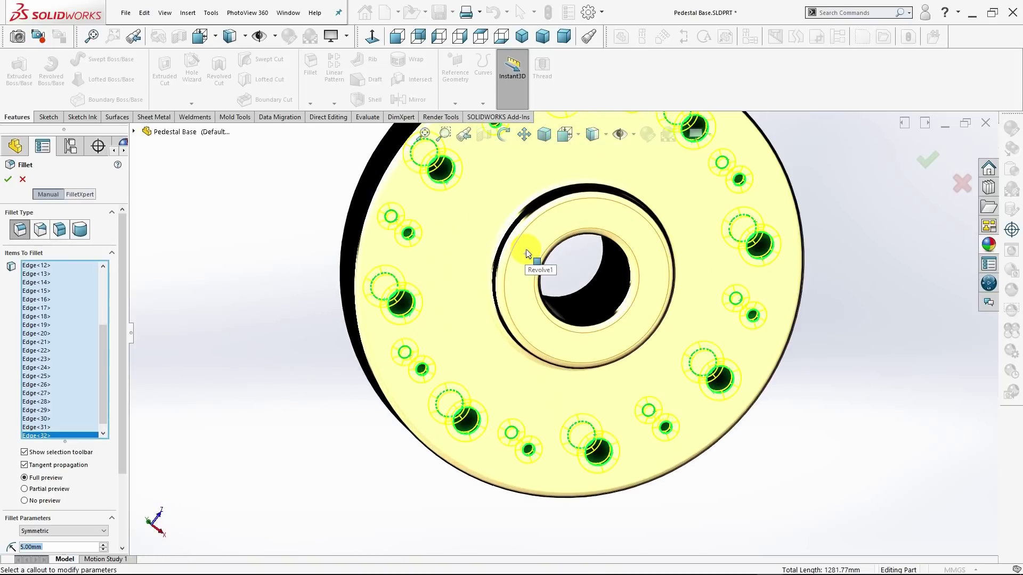
Set the fillet radius to 2 mm and apply it to all selected hole edges on both faces.
{"action": "scroll", "coordinate": [503, 180], "scroll_direction": "up", "scroll_amount": 1}
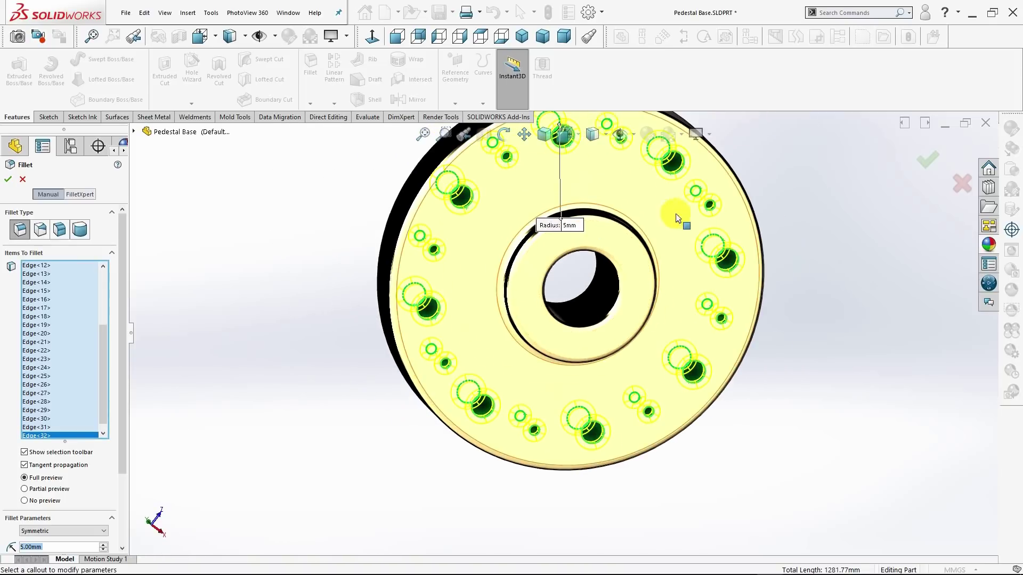
{"action": "middle_click_drag", "start_coordinate": [676, 215], "coordinate": [723, 265]}
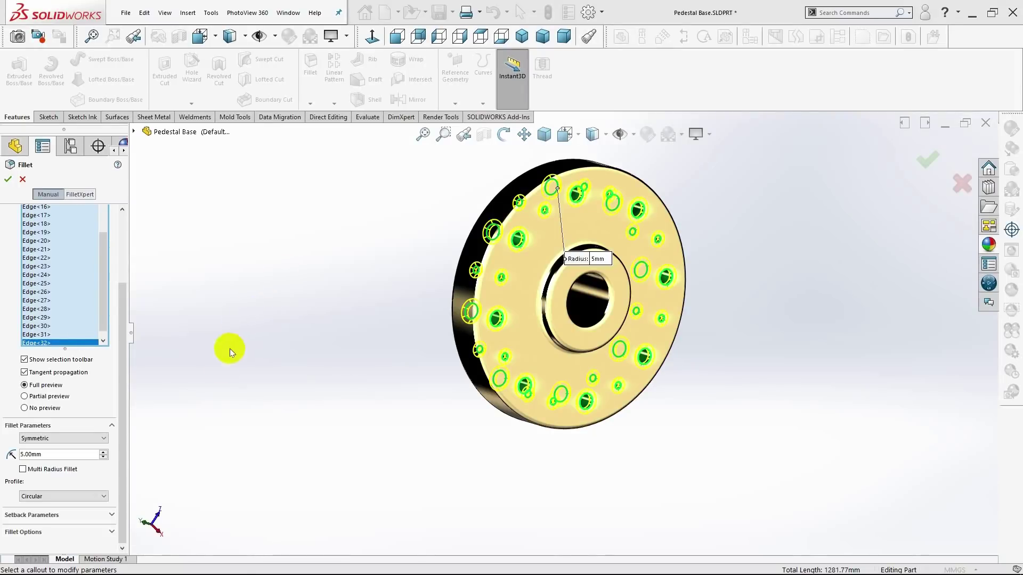
{"action": "left_click", "coordinate": [50, 454]}
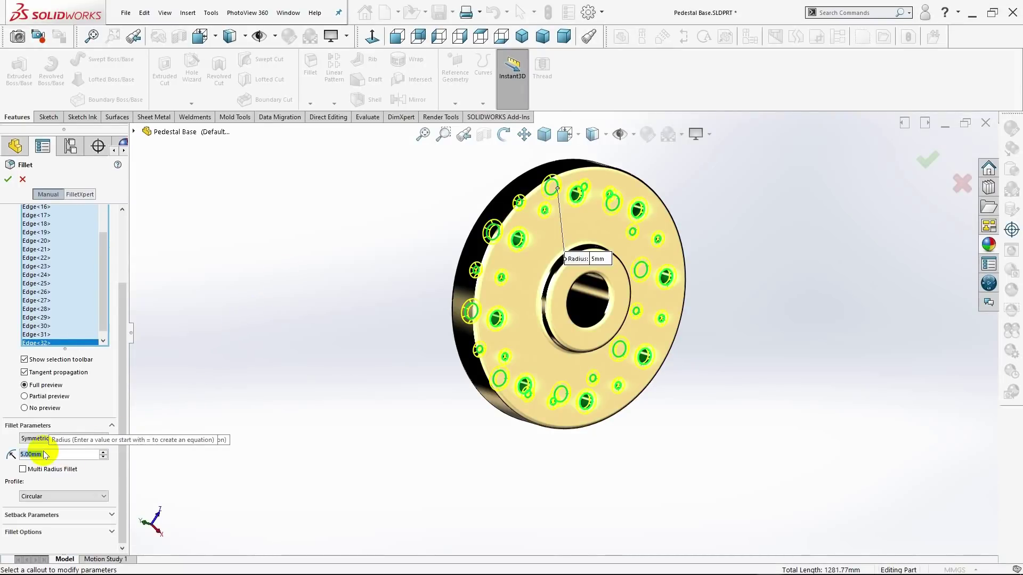
{"action": "key", "text": "BackSpace"}
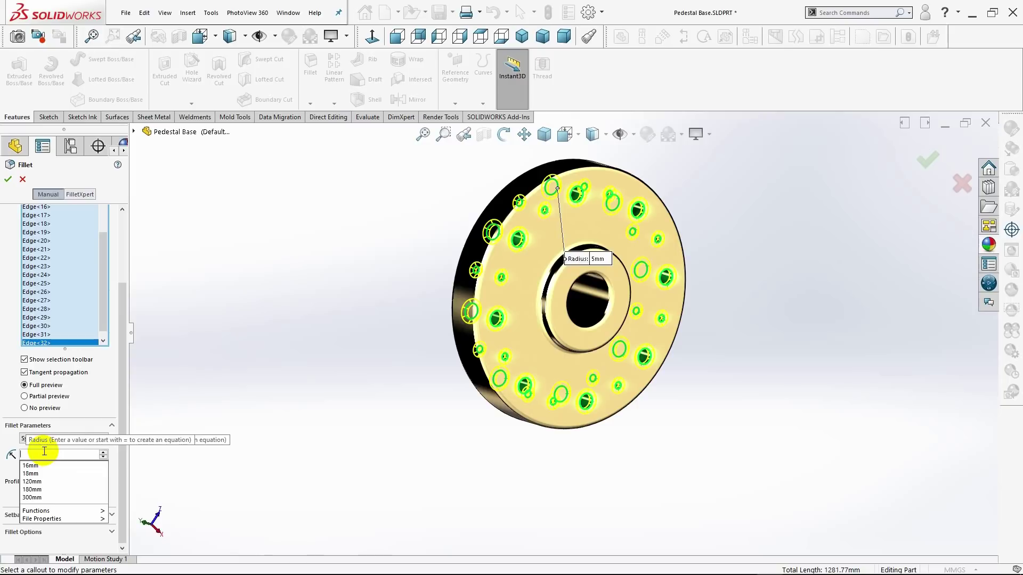
{"action": "type", "text": "2"}
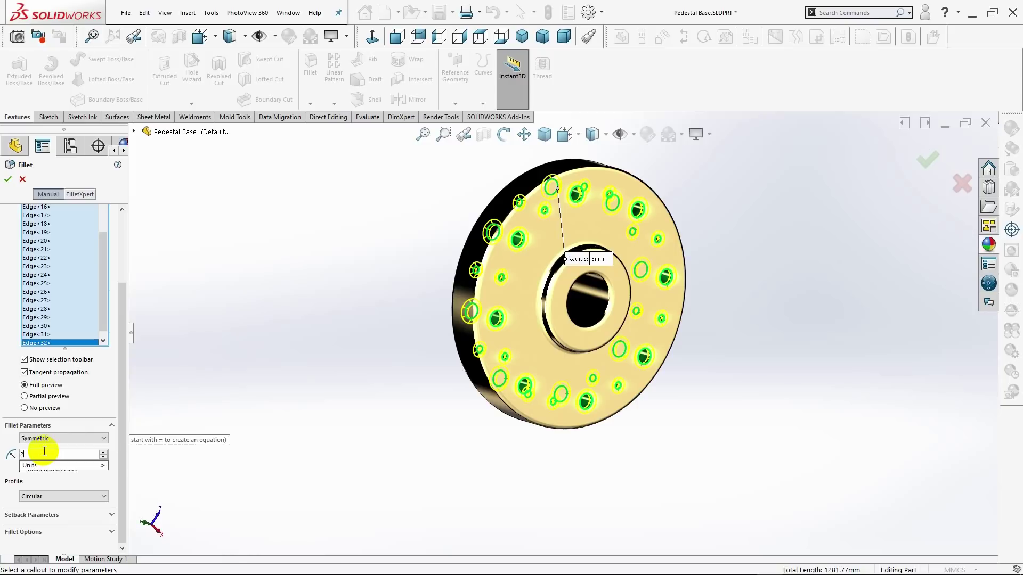
{"action": "key", "text": "Return"}
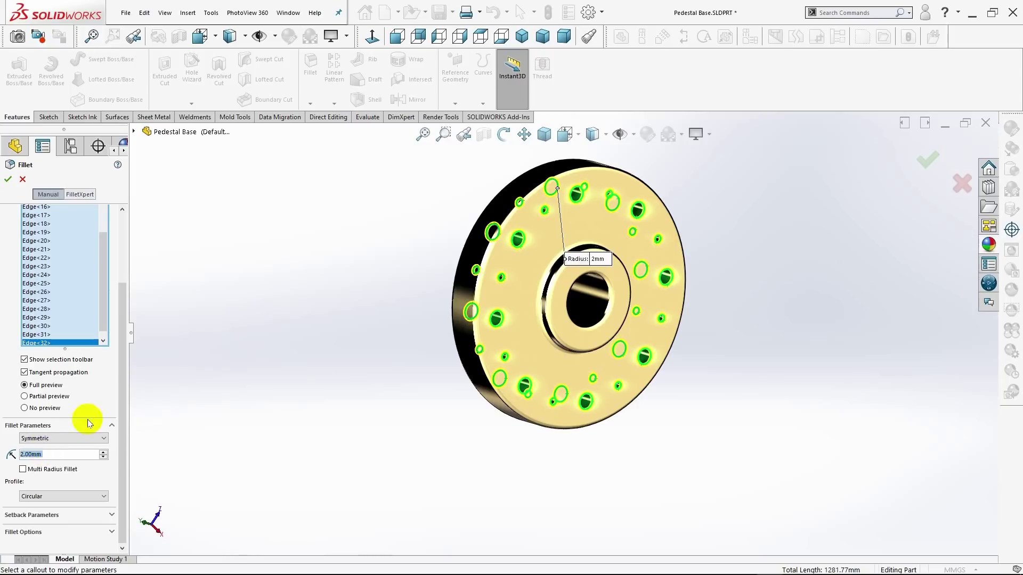
{"action": "left_click", "coordinate": [6, 179]}
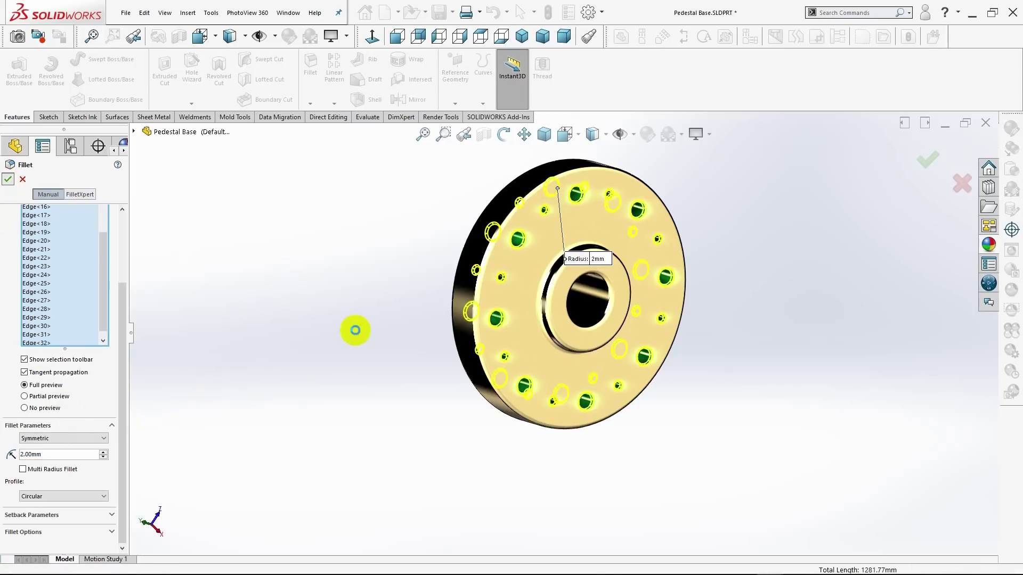
Edit the hole-edge fillet feature and set its radius to 3 mm.
{"action": "mouse_move", "coordinate": [361, 336]}
{"action": "left_mouse_down"}
{"action": "mouse_move", "coordinate": [330, 308]}
{"action": "mouse_move", "coordinate": [310, 226]}
{"action": "mouse_move", "coordinate": [365, 344]}
{"action": "left_mouse_up"}
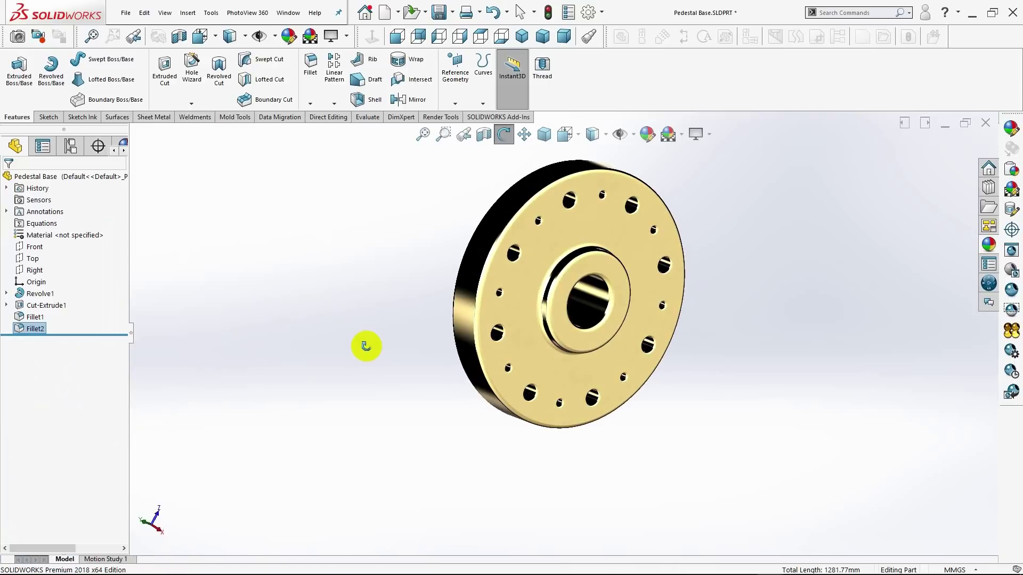
{"action": "right_click", "coordinate": [33, 326]}
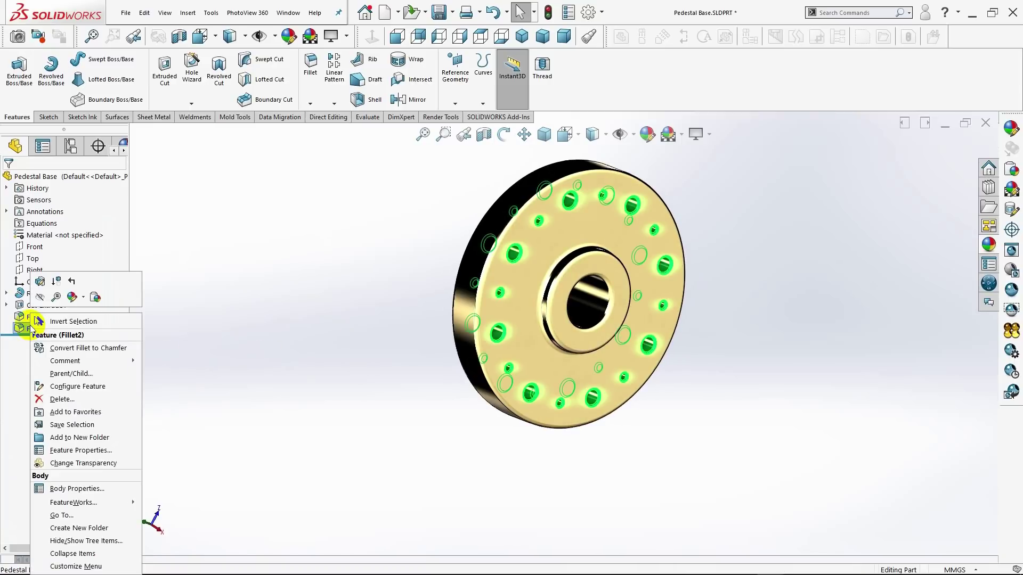
{"action": "left_click", "coordinate": [41, 282]}
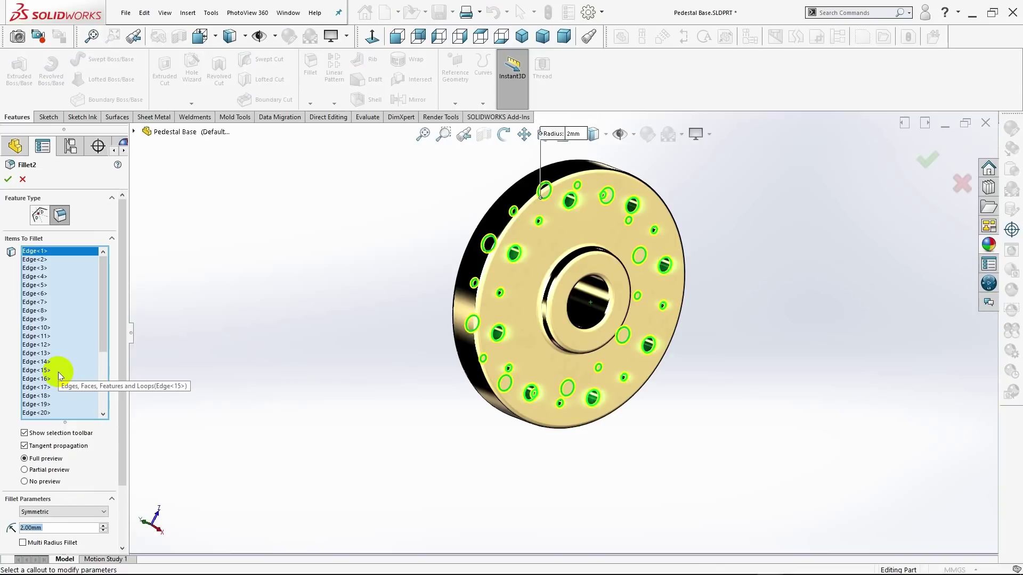
{"action": "type", "text": "3"}
{"action": "key", "text": "Return"}
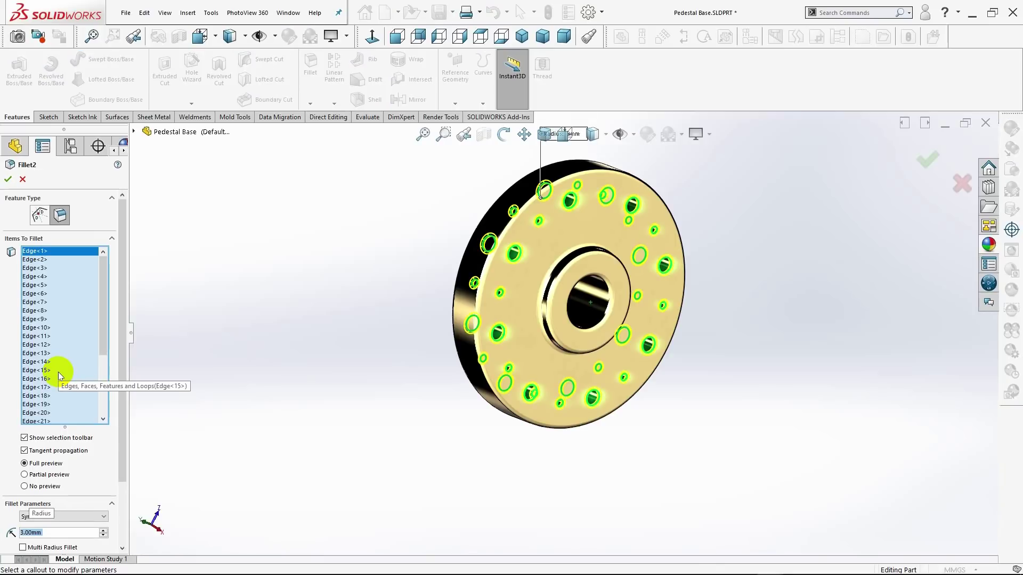
{"action": "left_click", "coordinate": [8, 179]}
Show the base in isometric orientation and section it along the Front plane with a -1 mm offset.
{"action": "middle_click_drag", "start_coordinate": [184, 246], "coordinate": [310, 196]}
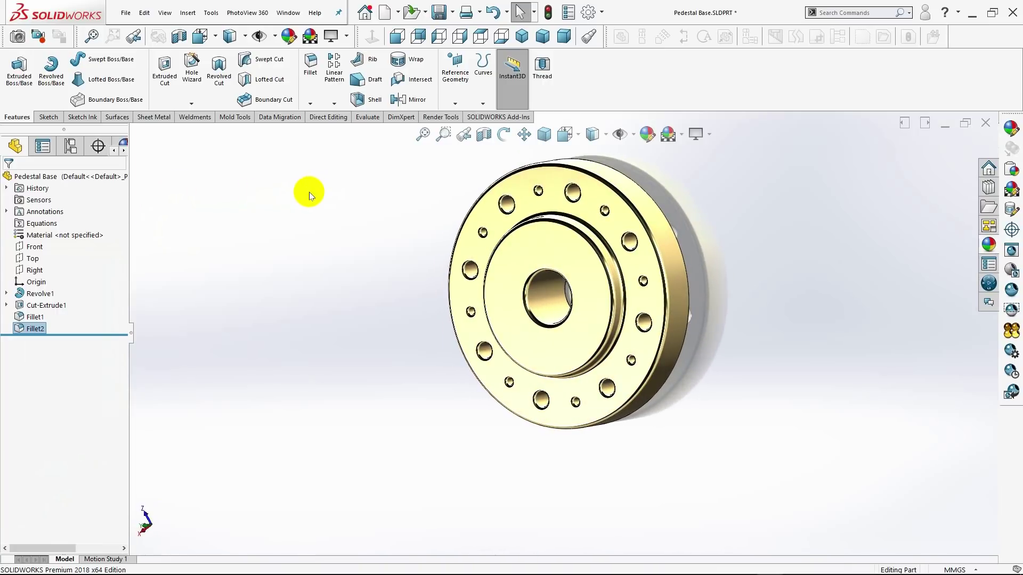
{"action": "left_click", "coordinate": [521, 37]}
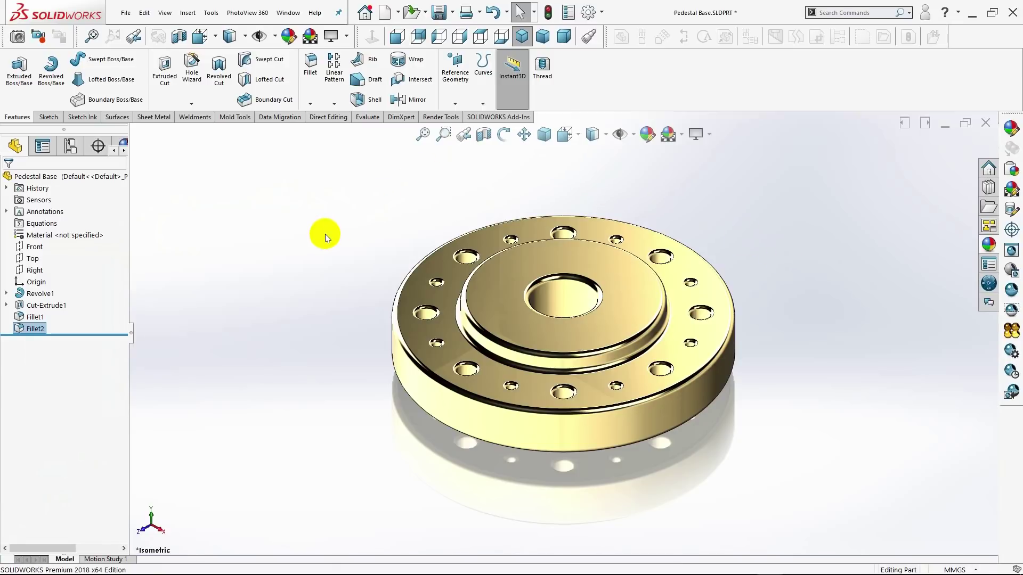
{"action": "left_click", "coordinate": [487, 142]}
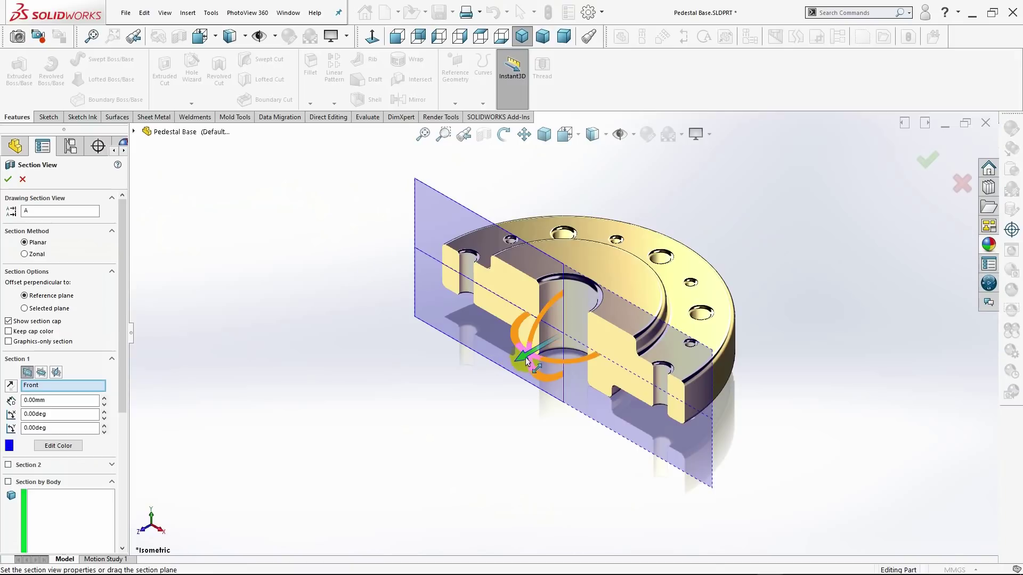
{"action": "mouse_move", "coordinate": [529, 359]}
{"action": "left_mouse_down"}
{"action": "mouse_move", "coordinate": [498, 352]}
{"action": "mouse_move", "coordinate": [529, 353]}
{"action": "left_mouse_up"}
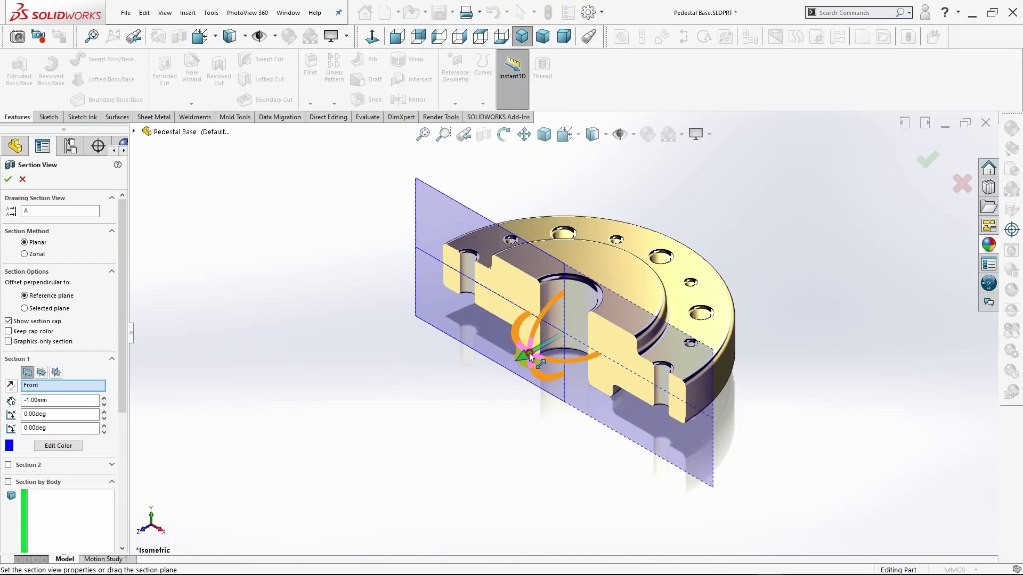
{"action": "left_click", "coordinate": [8, 180]}
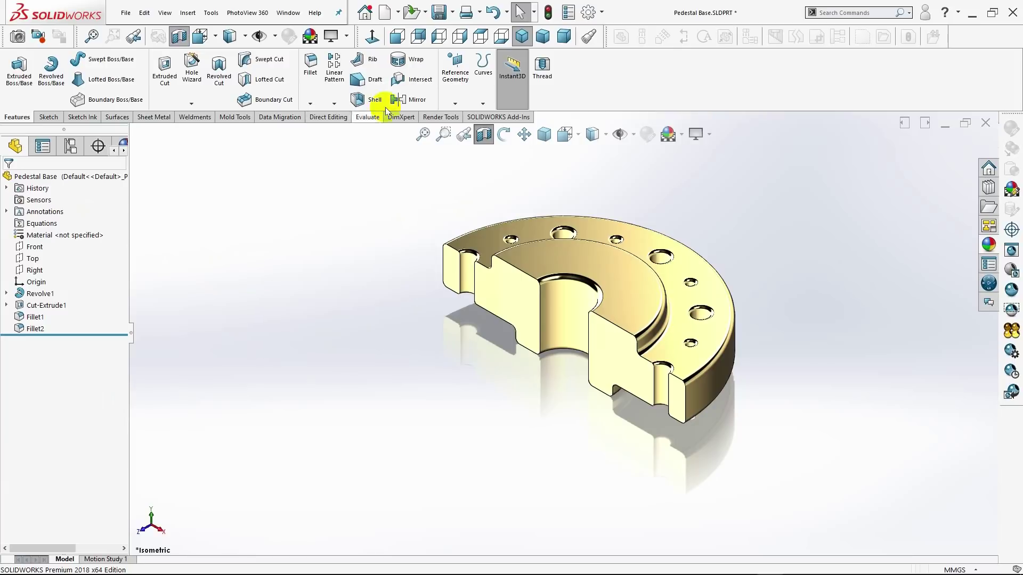
Examine the sectioned base in trimetric and isometric orientations, and turn off the section view.
{"action": "left_click", "coordinate": [539, 43]}
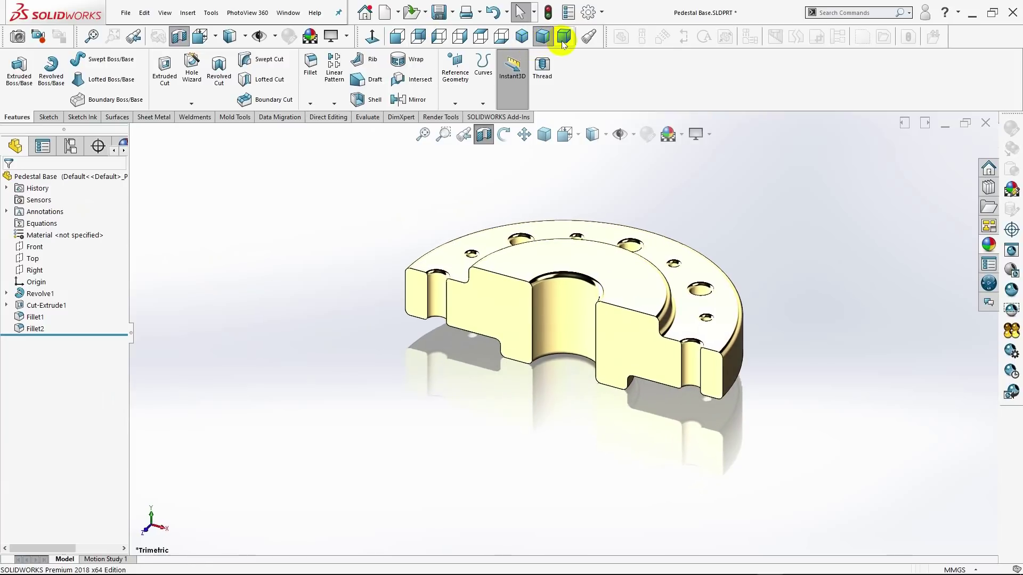
{"action": "left_click", "coordinate": [522, 46]}
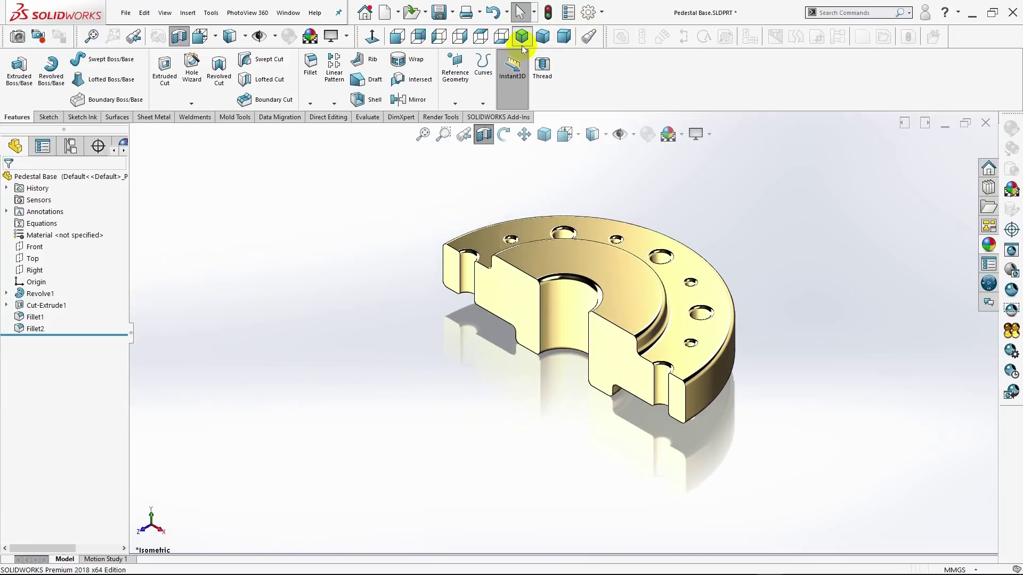
{"action": "left_click", "coordinate": [484, 138]}
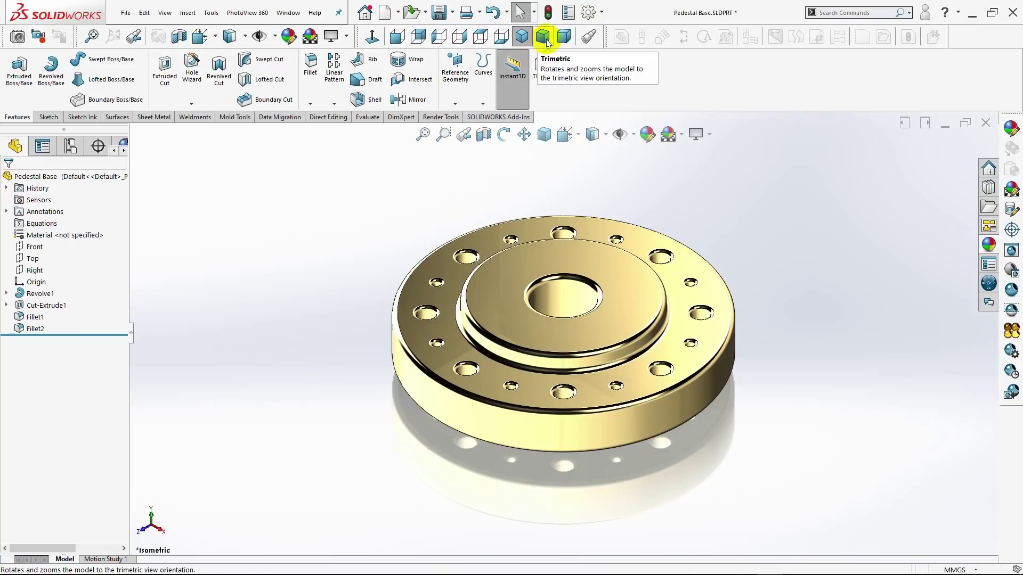
Check the dimetric orientation, return to isometric, and set the display style to Shaded without edges.
{"action": "left_click", "coordinate": [565, 36]}
{"action": "left_click", "coordinate": [565, 36]}
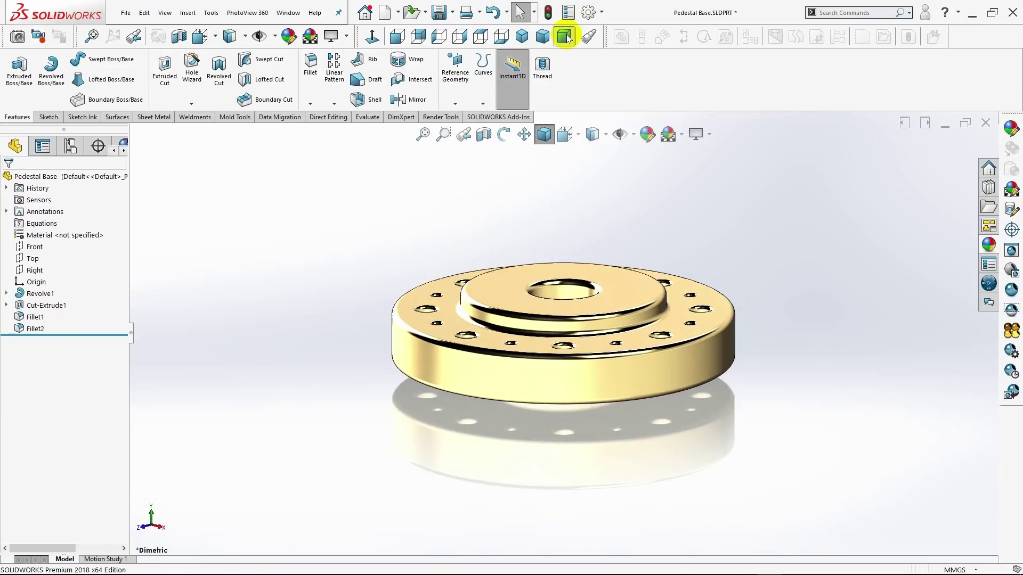
{"action": "left_click", "coordinate": [527, 38]}
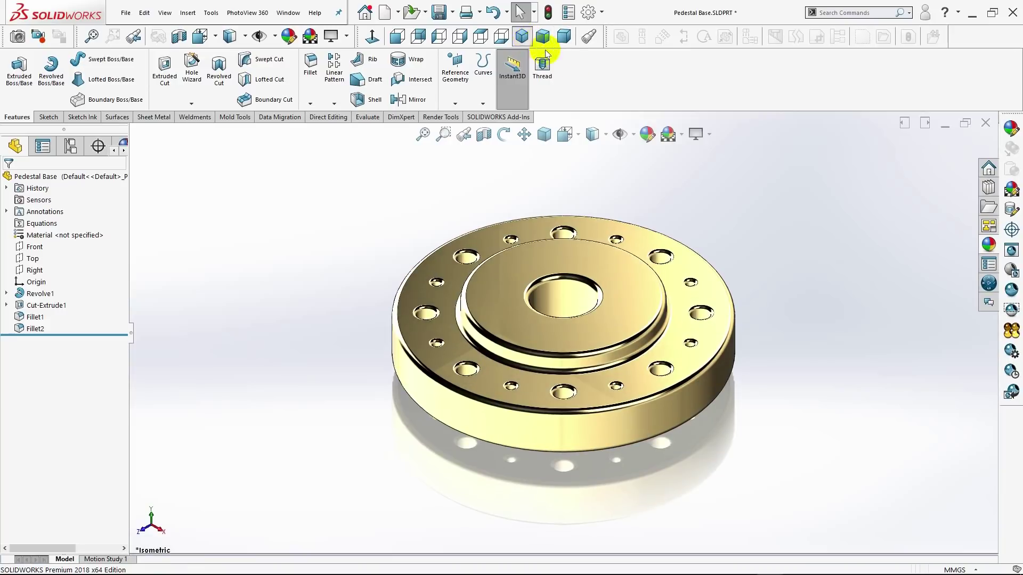
{"action": "left_click", "coordinate": [603, 139]}
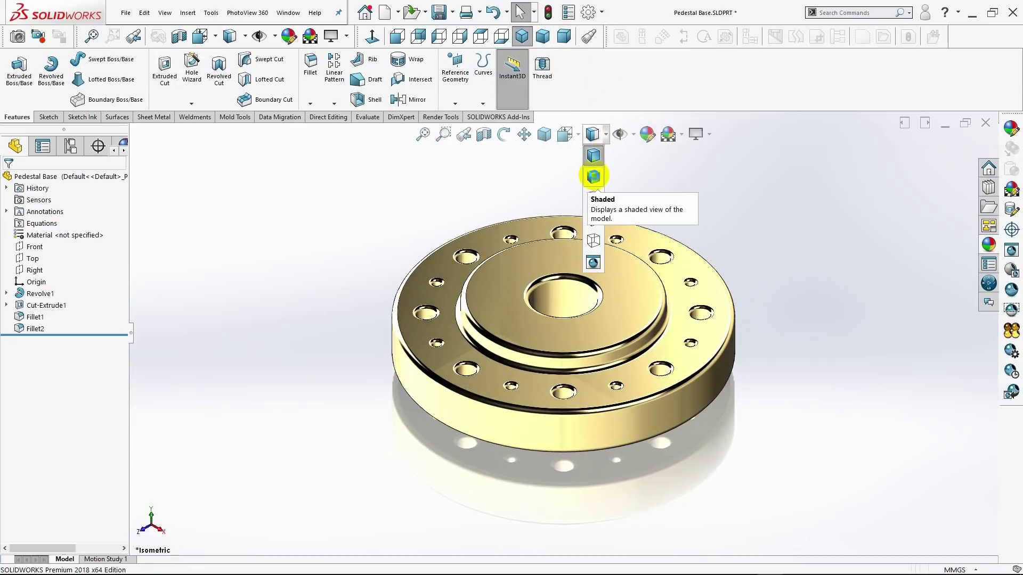
{"action": "left_click", "coordinate": [593, 175]}
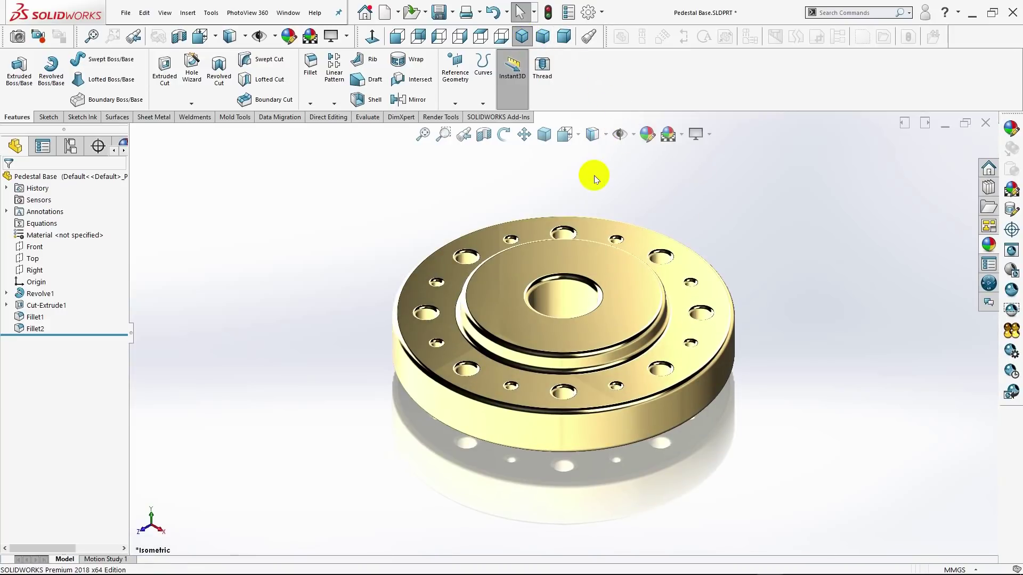